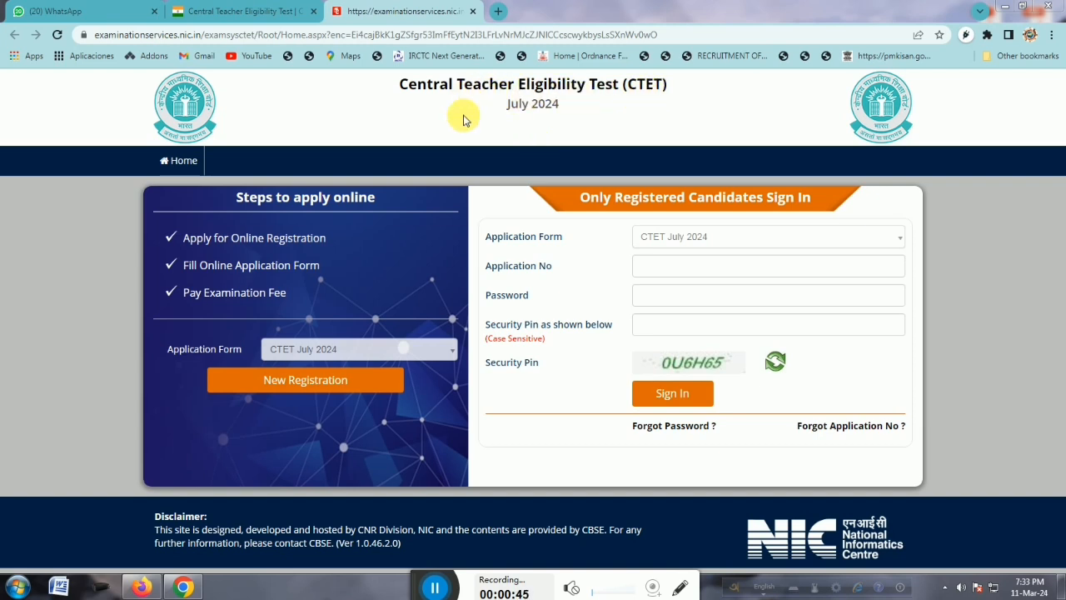
# Search Google for "ctet" in a new browser tab and open the ctet.nic.in website
pyautogui.click(498, 11)
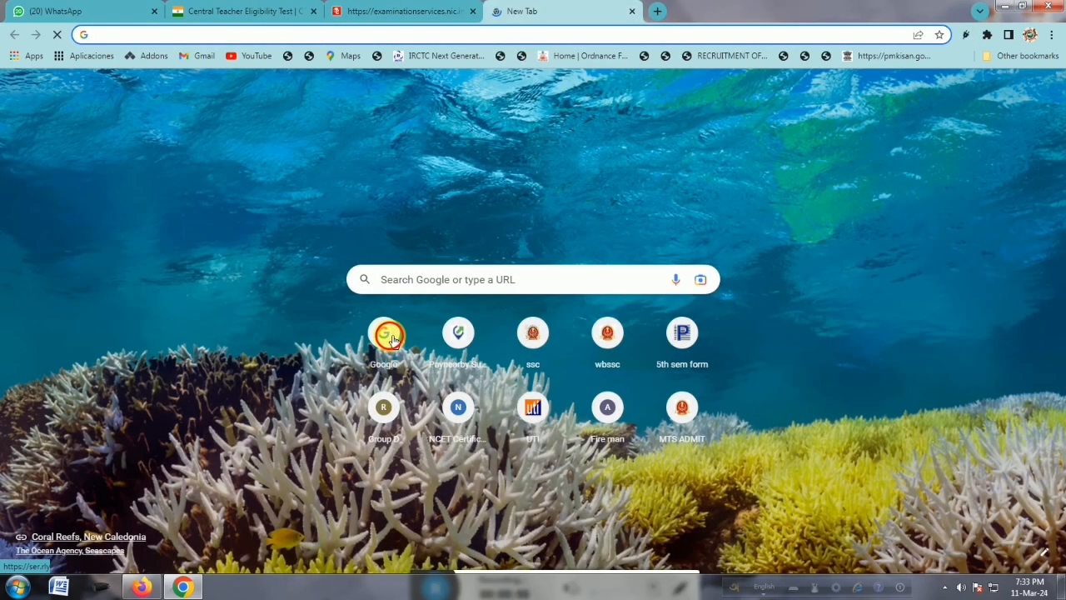
pyautogui.click(385, 333)
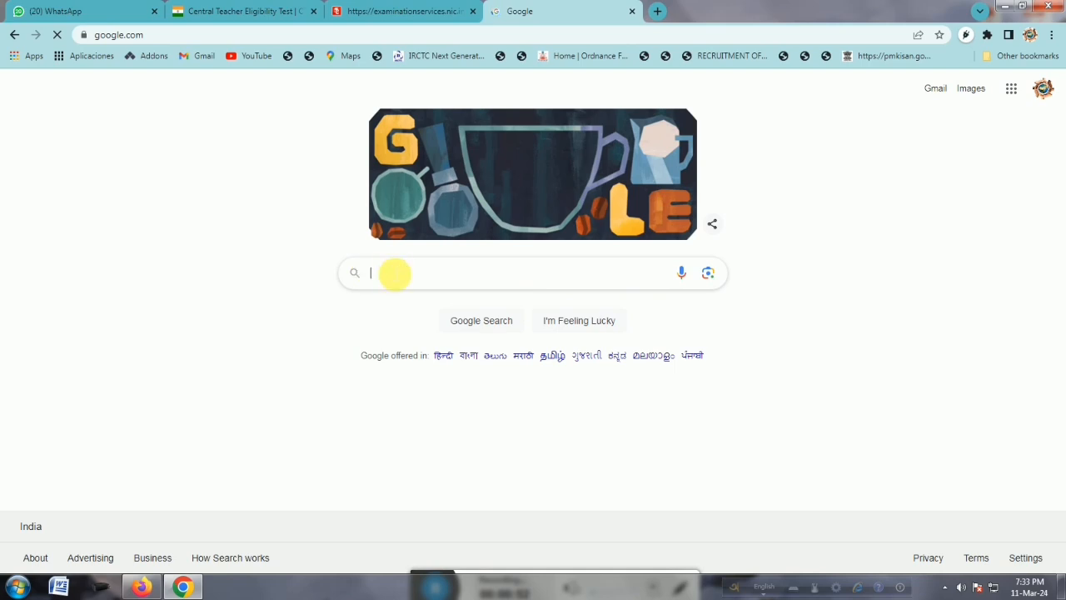
pyautogui.click(403, 273)
pyautogui.write('cte')
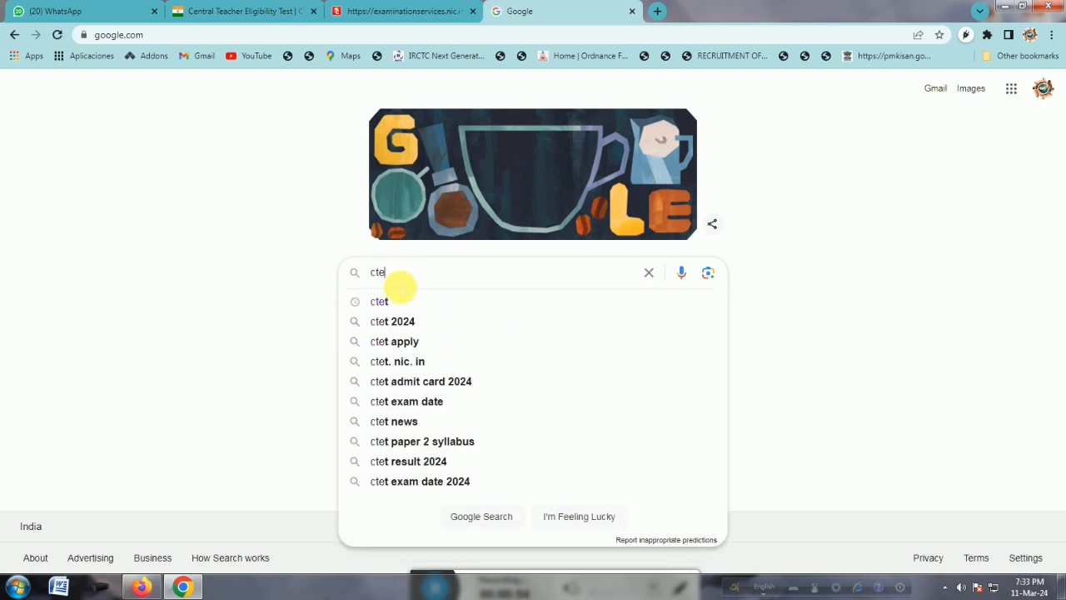
pyautogui.click(397, 303)
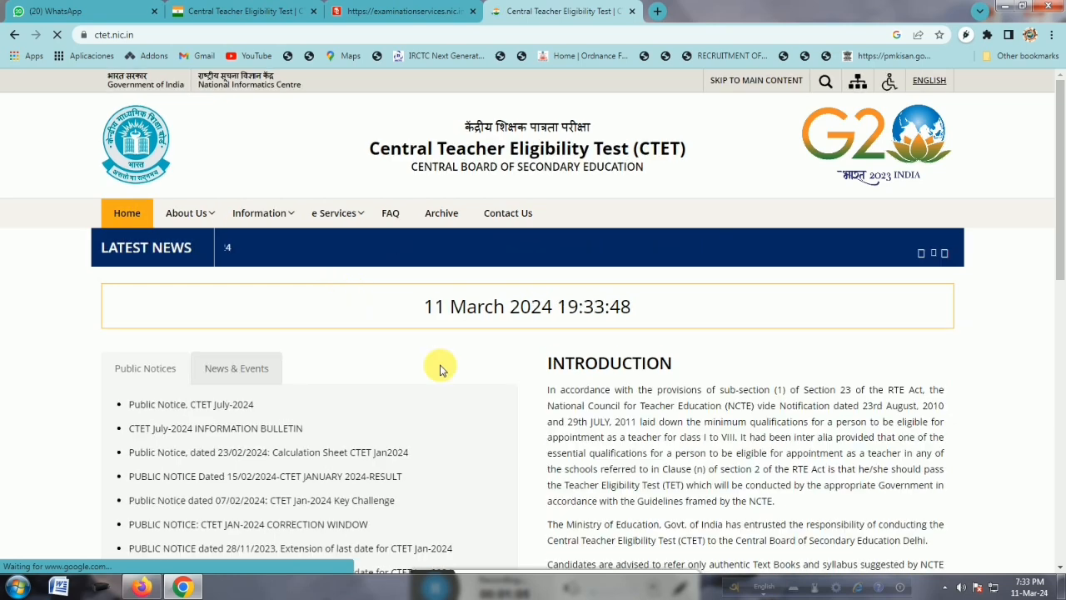
# Open Apply for CTET July-2024 under Candidate Activity and go to the new registration instructions
pyautogui.scroll(-3, 443, 365)
pyautogui.scroll(-2, 443, 366)
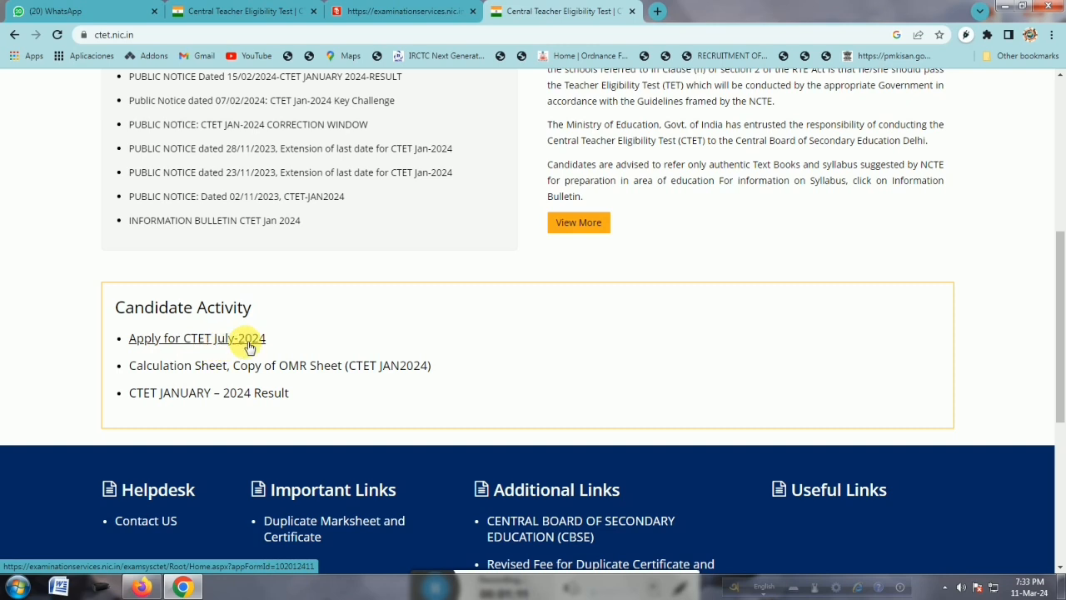
pyautogui.click(190, 338)
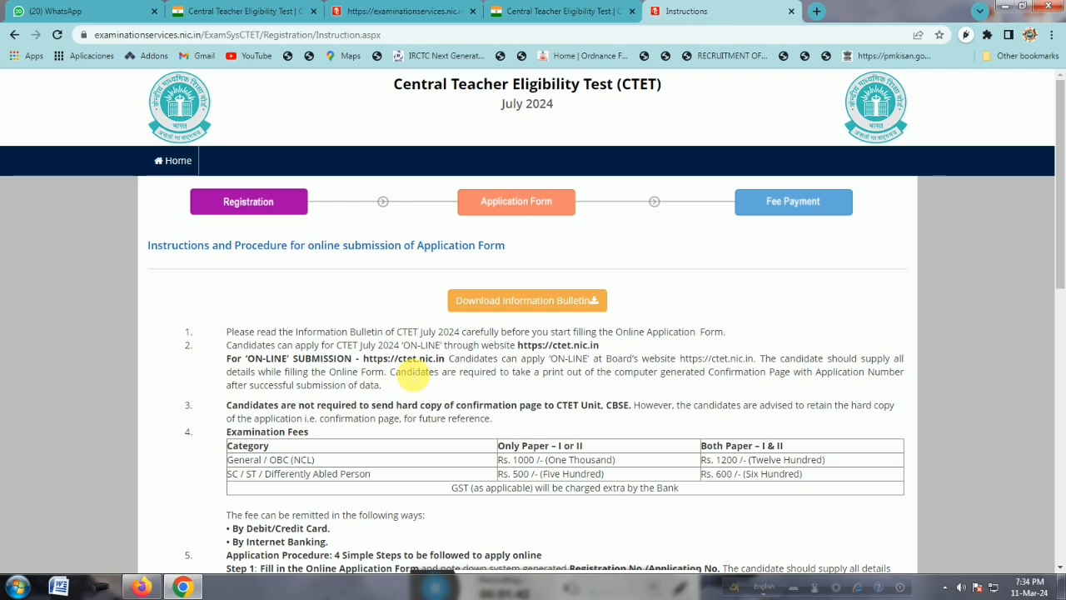
# Examine the examination fees per category for a single paper and for both papers, dismissing the Windows color scheme prompt
pyautogui.scroll(-3, 414, 383)
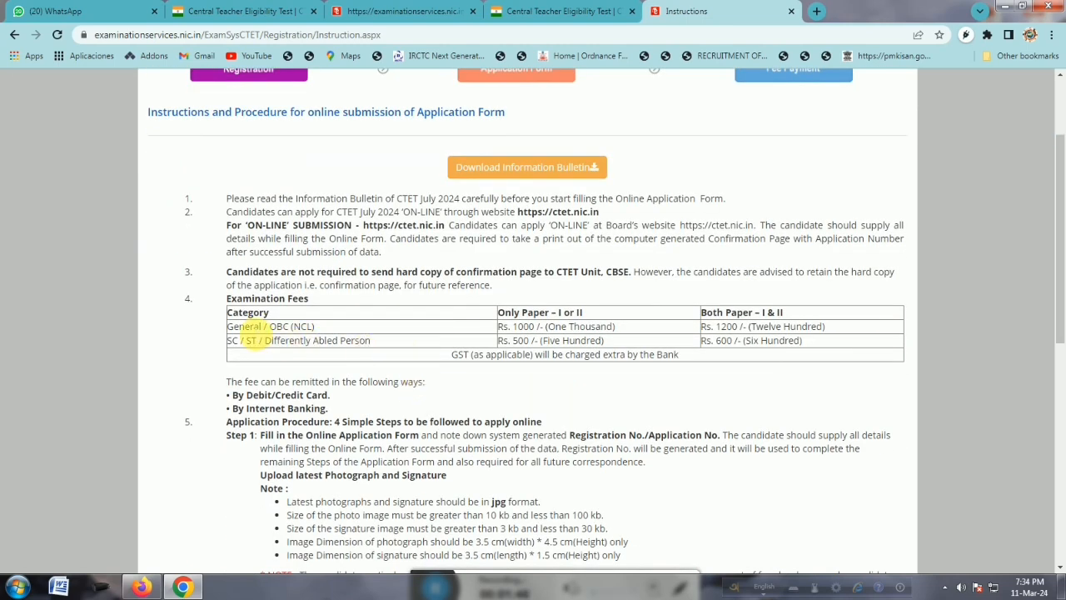
pyautogui.moveTo(240, 326); pyautogui.dragTo(324, 327)
pyautogui.click(318, 327)
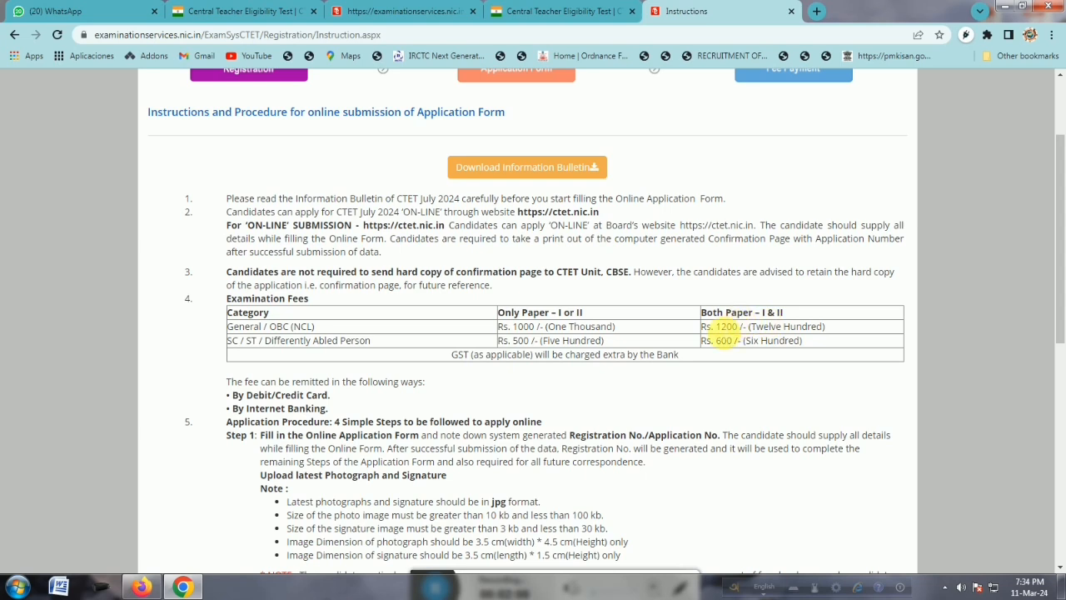
pyautogui.doubleClick(726, 327)
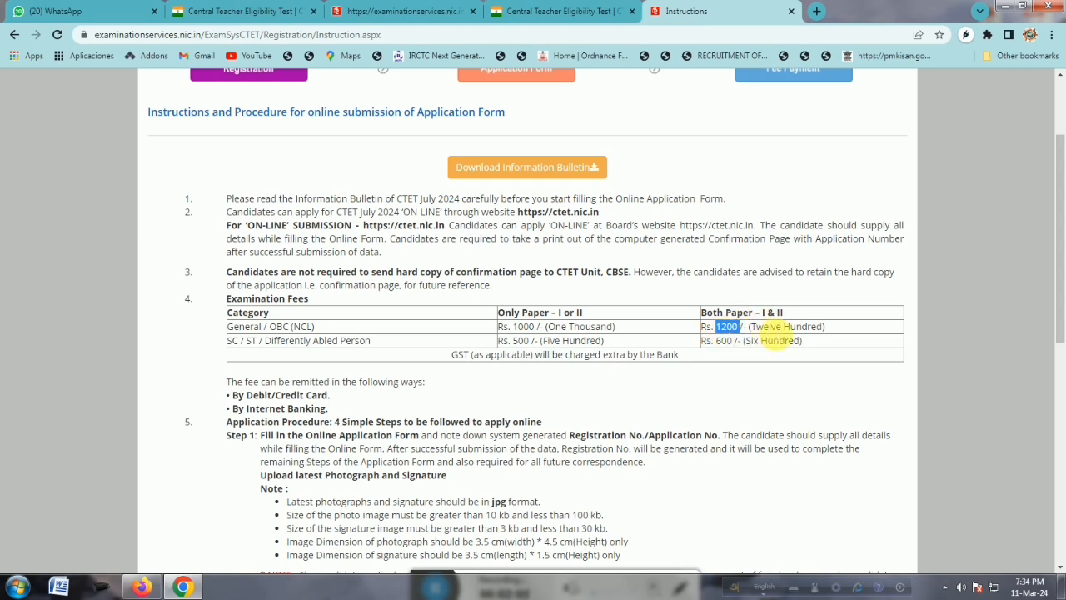
pyautogui.click(558, 318)
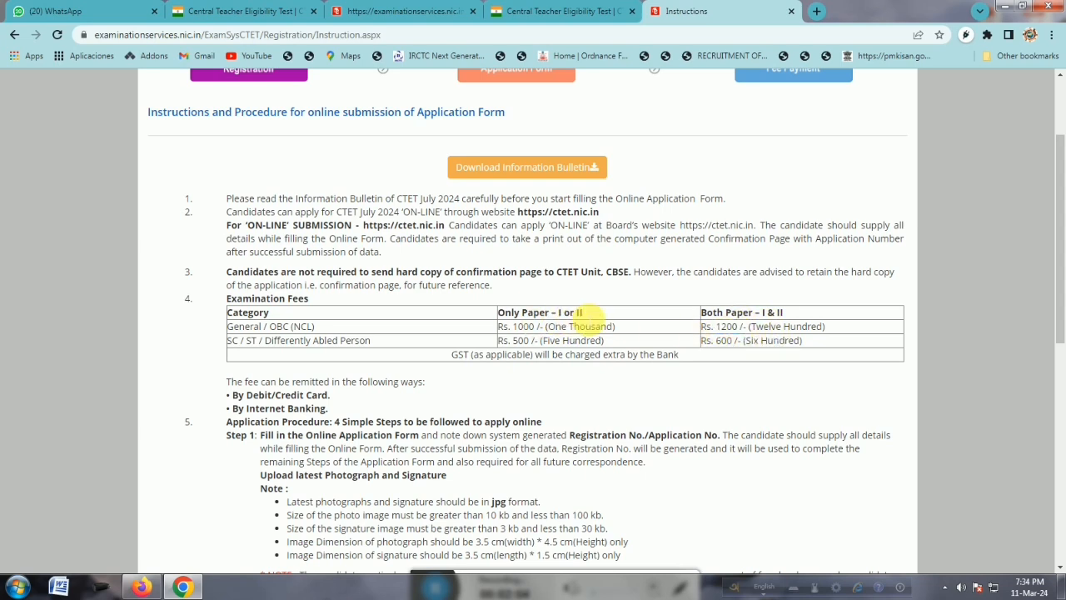
pyautogui.doubleClick(525, 327)
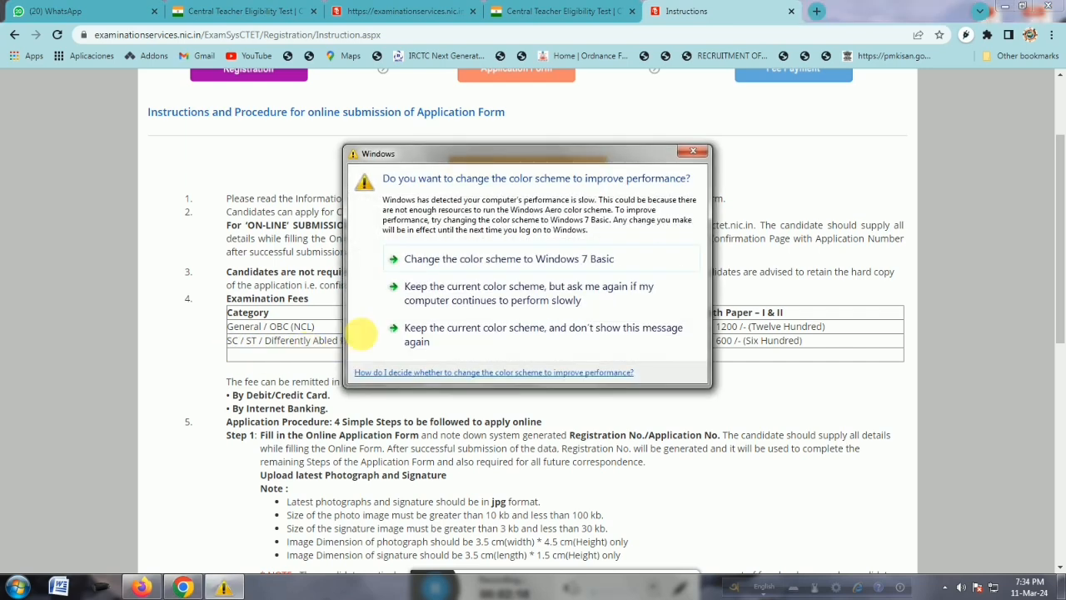
pyautogui.click(714, 86)
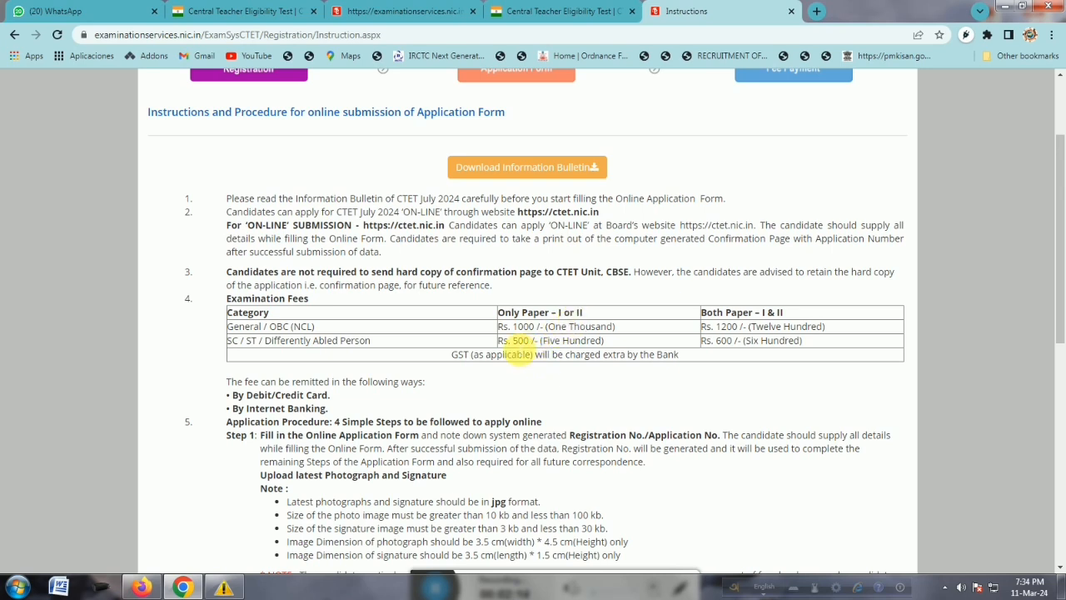
pyautogui.moveTo(526, 346); pyautogui.dragTo(538, 341)
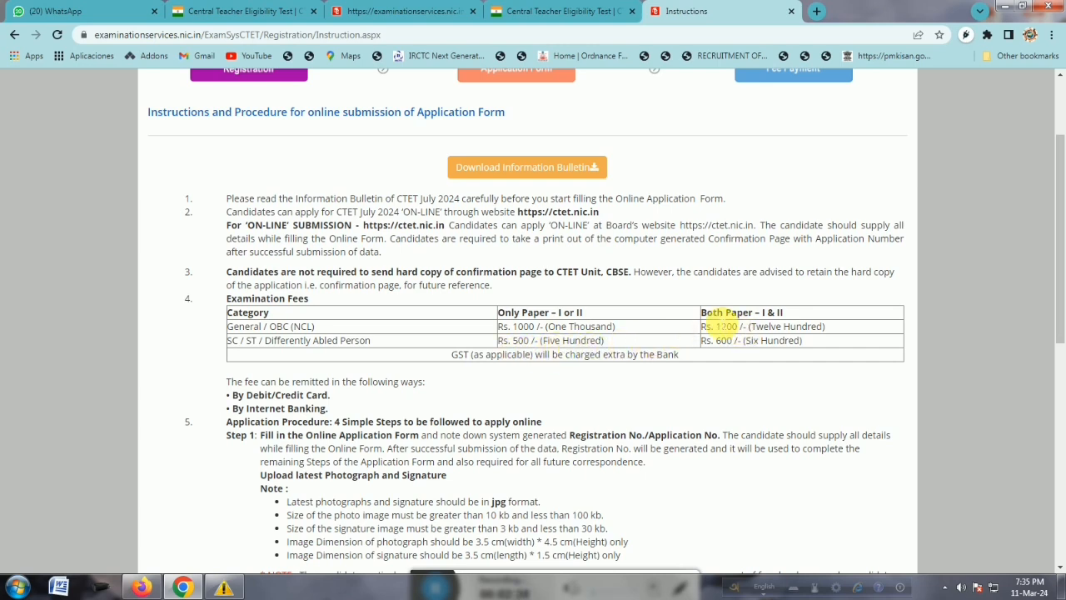
pyautogui.moveTo(713, 313); pyautogui.dragTo(768, 313)
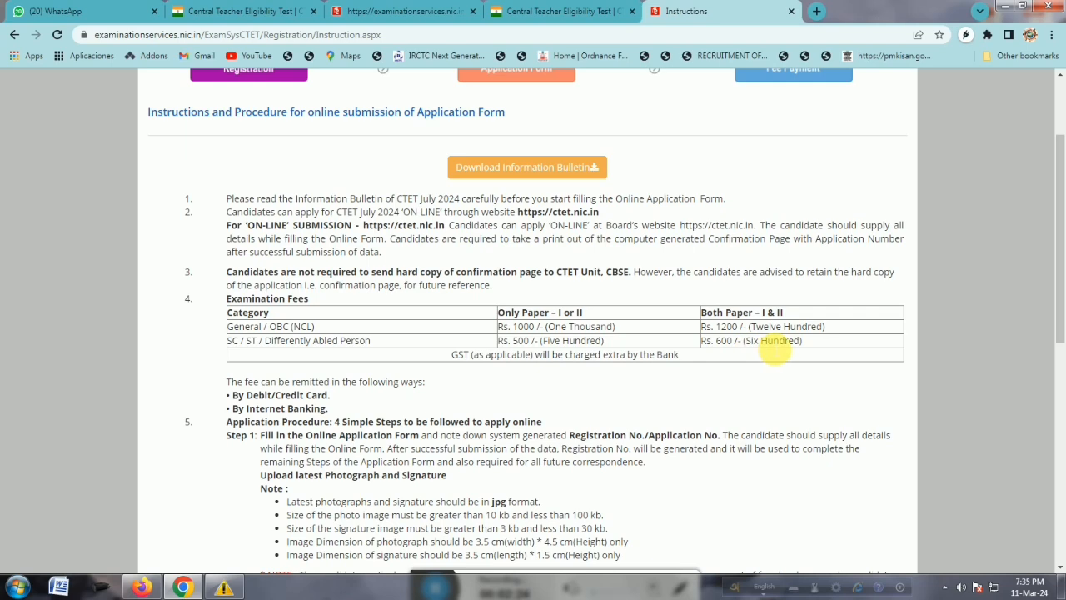
# Accept the declaration that the Information Bulletin and instructions were read, and proceed to the application form
pyautogui.scroll(-2, 774, 350)
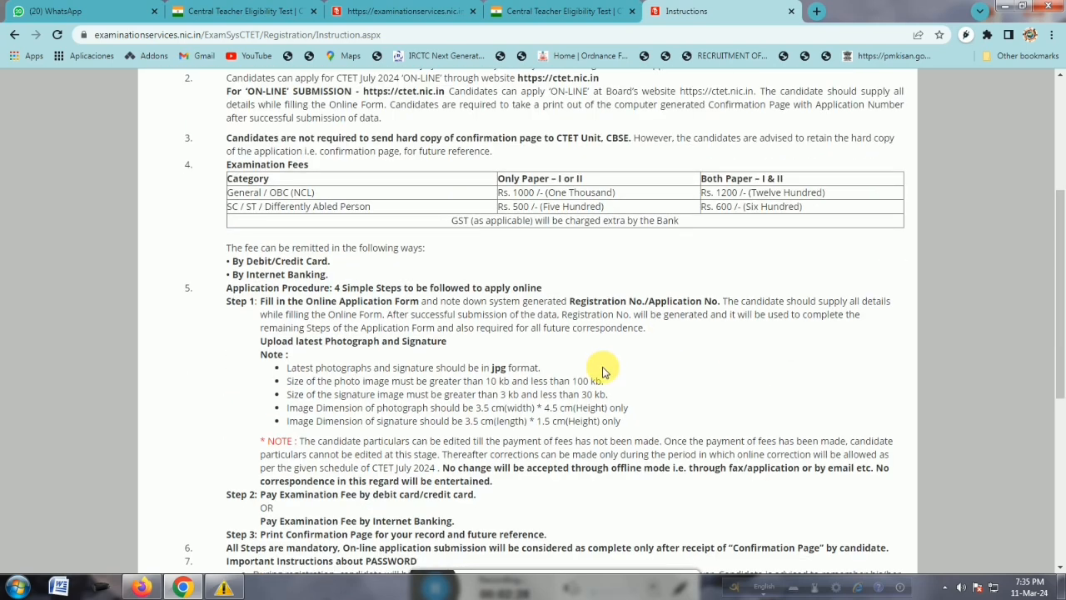
pyautogui.scroll(-6, 603, 371)
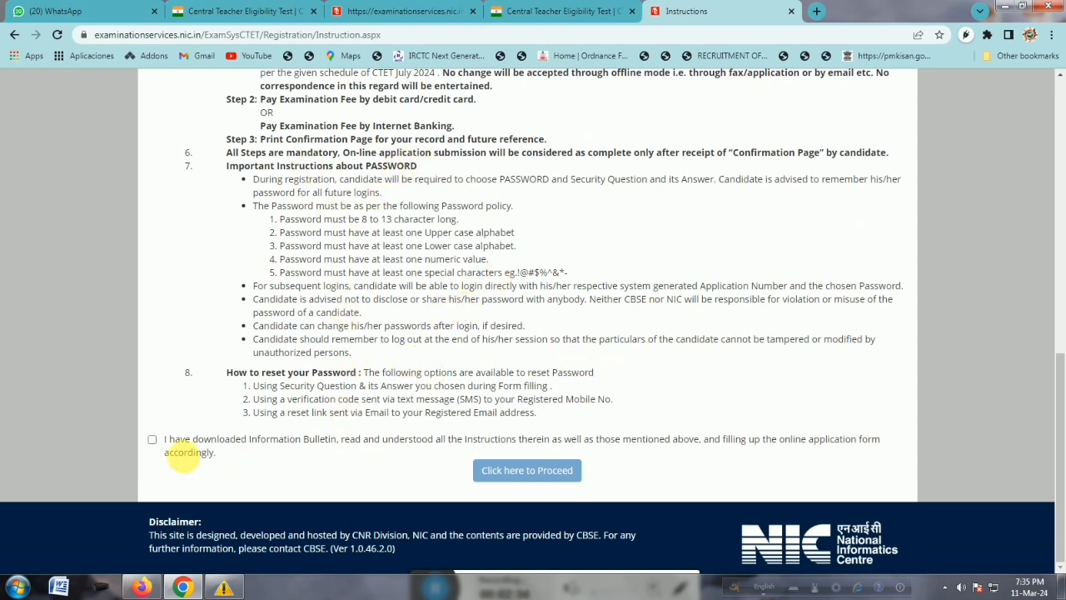
pyautogui.click(151, 439)
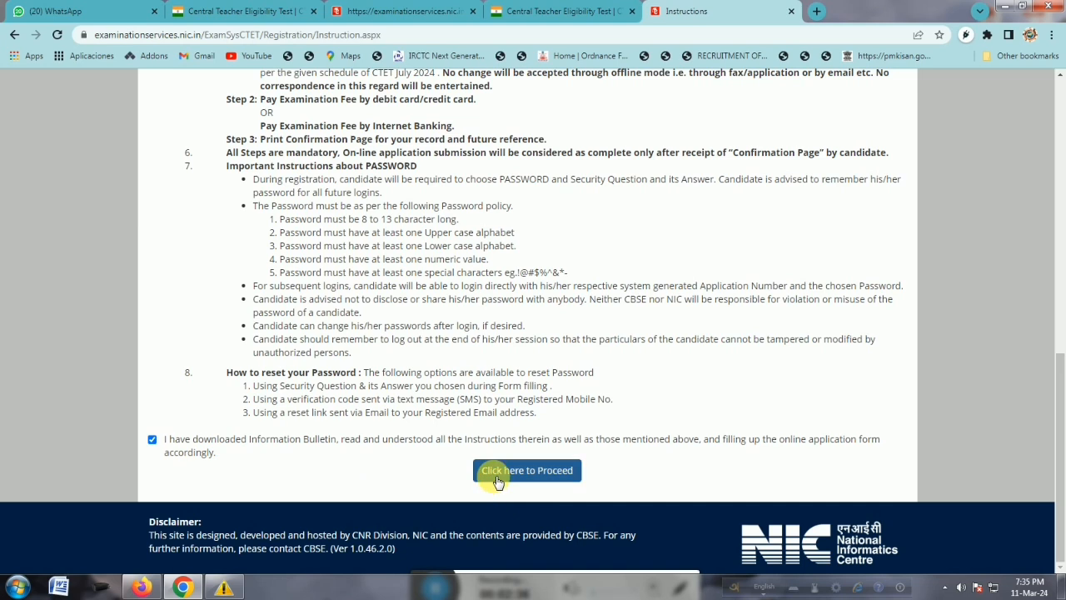
pyautogui.click(543, 471)
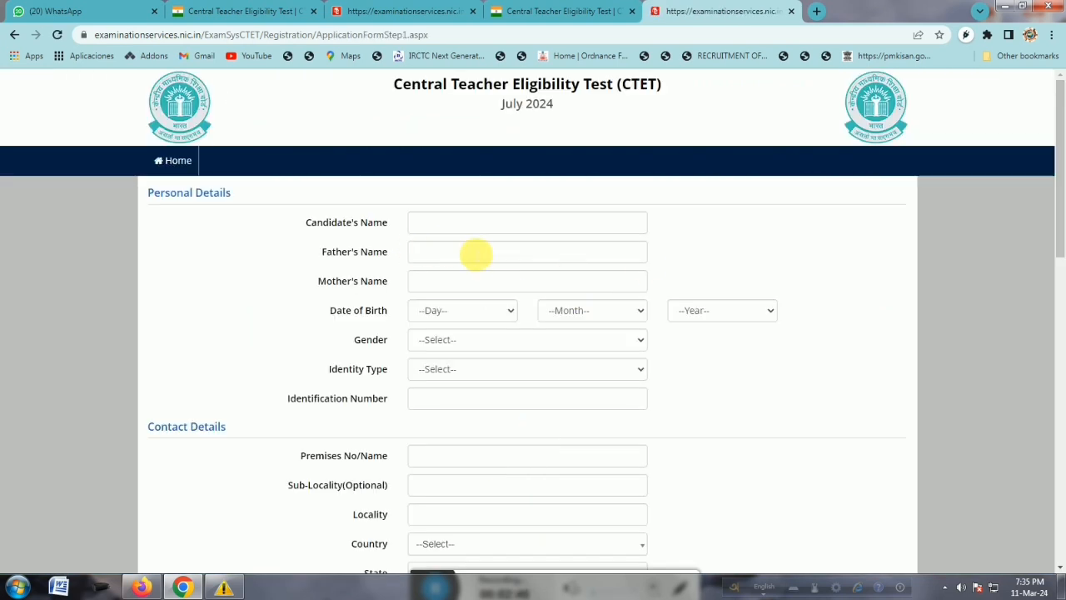
# Examine the candidate's, father's and mother's name fields in the Personal Details section
pyautogui.scroll(-1, 646, 431)
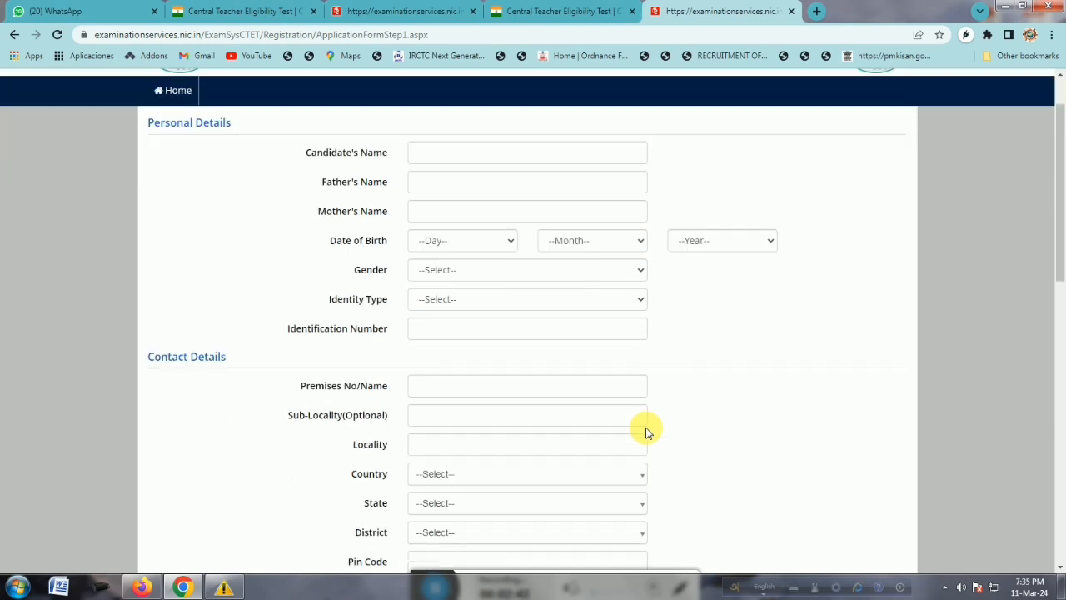
pyautogui.scroll(-2, 646, 430)
pyautogui.scroll(3, 646, 430)
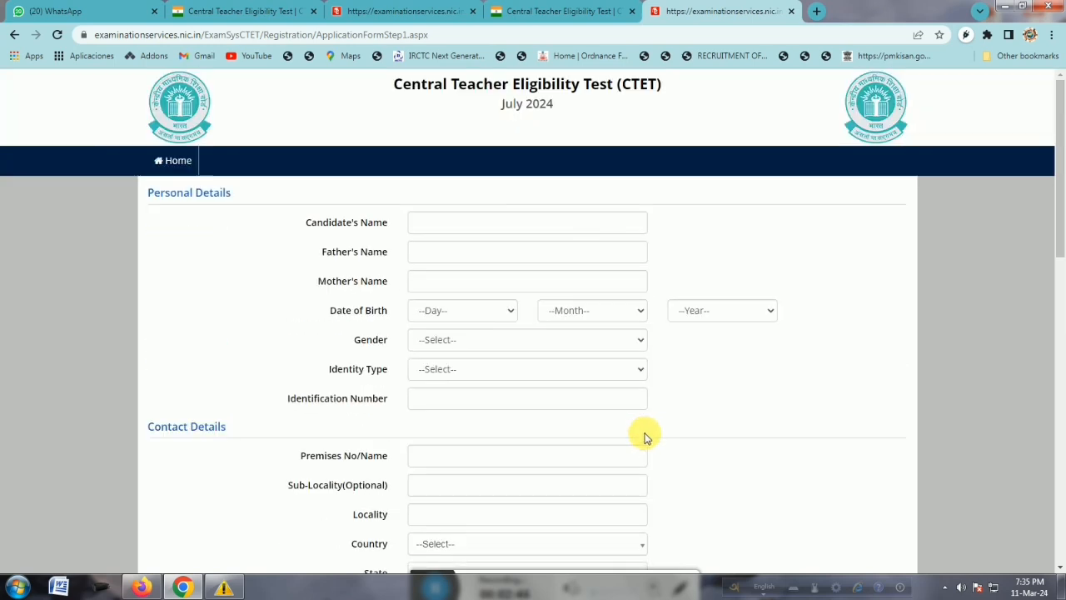
pyautogui.tripleClick(314, 230)
pyautogui.click(474, 221)
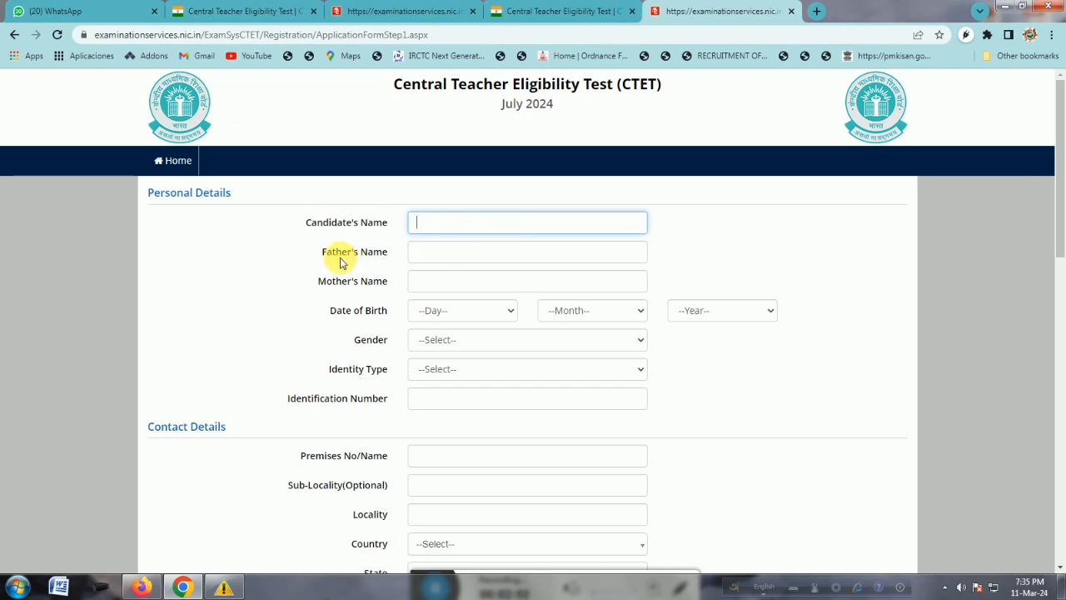
pyautogui.click(446, 281)
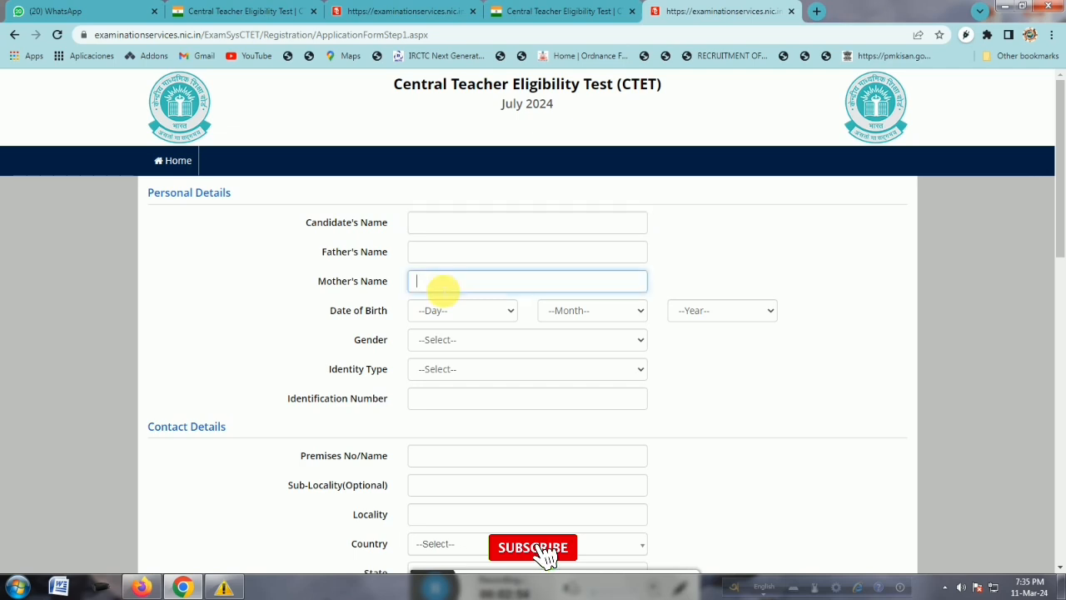
# Choose the day, month and year of the candidate's date of birth
pyautogui.scroll(-2, 481, 283)
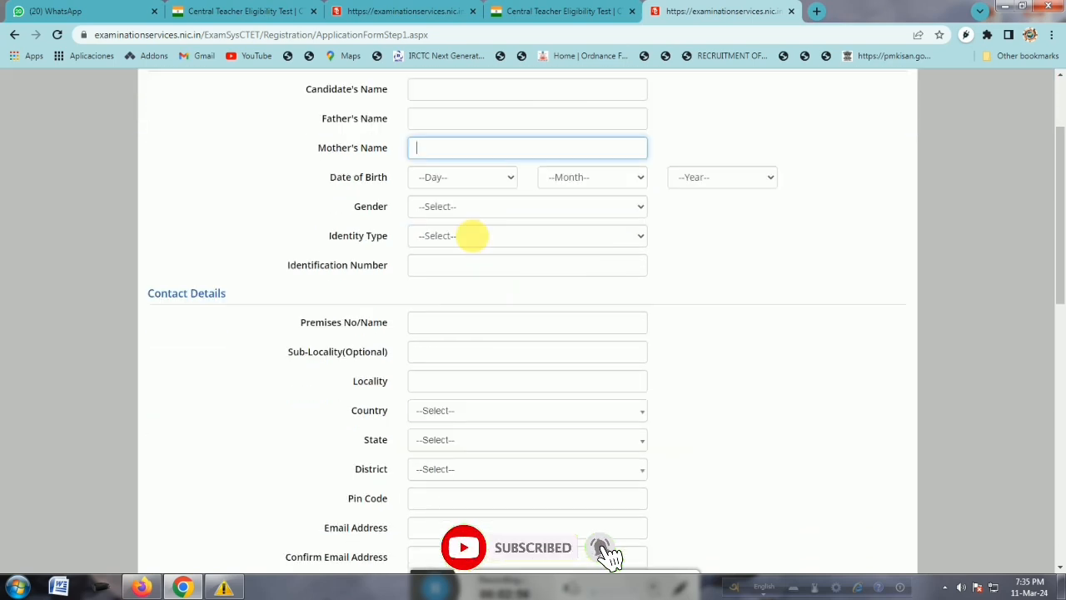
pyautogui.click(467, 178)
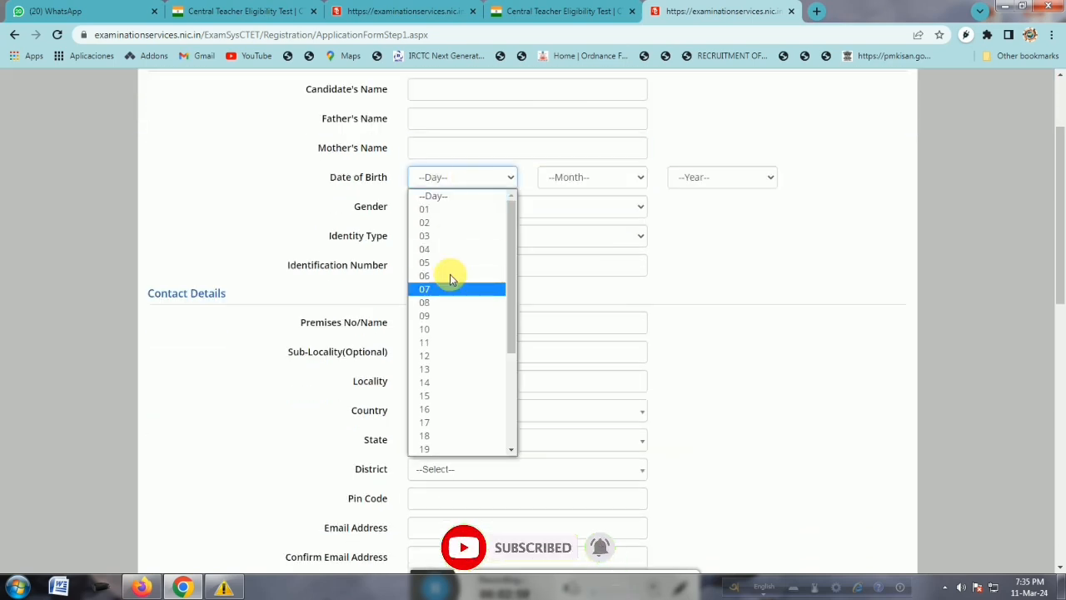
pyautogui.click(436, 249)
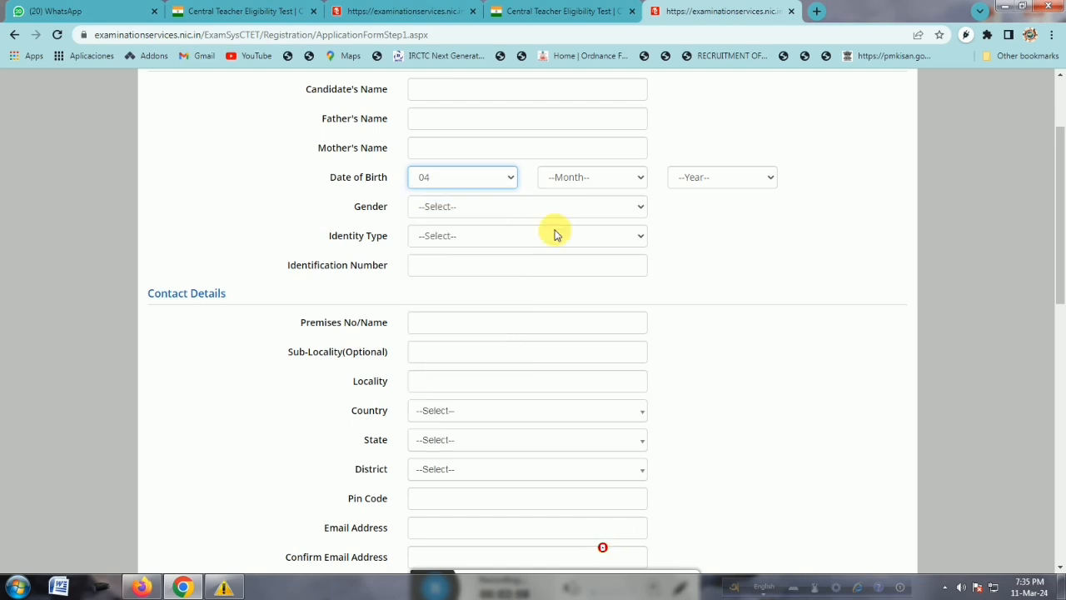
pyautogui.click(578, 177)
pyautogui.click(588, 237)
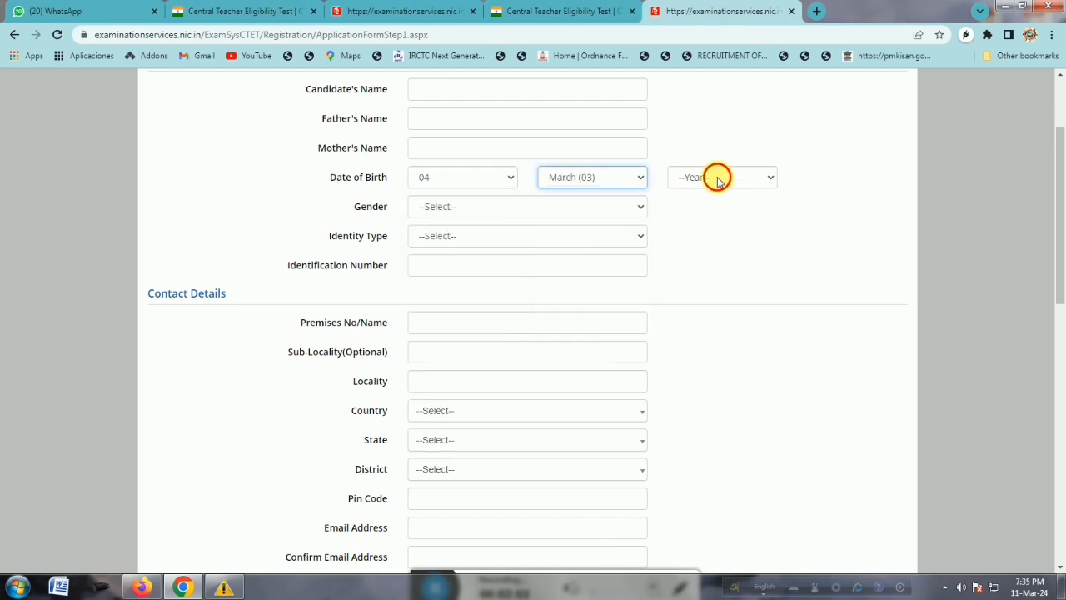
pyautogui.click(717, 179)
pyautogui.scroll(-3, 730, 383)
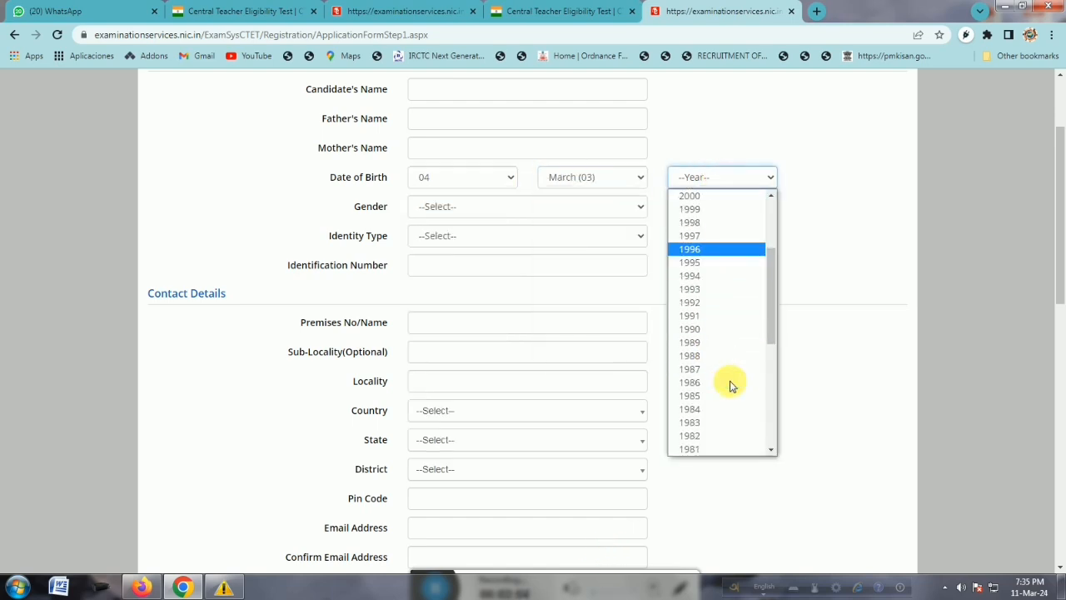
pyautogui.click(691, 316)
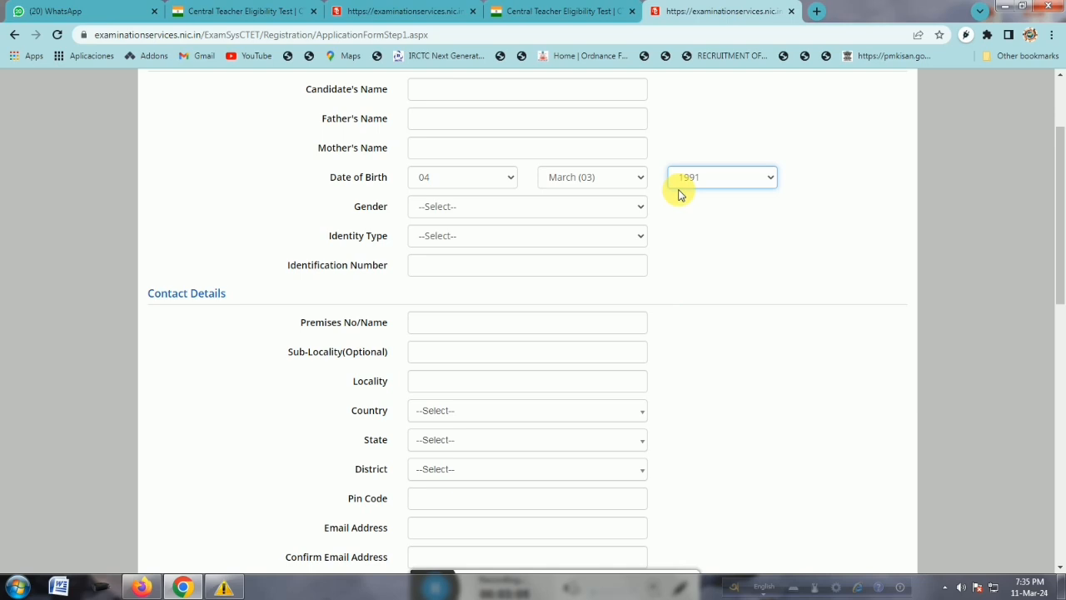
# Set the gender to Female and the identity type to Any Other Valid Govt Identity with photograph
pyautogui.click(470, 209)
pyautogui.click(471, 251)
pyautogui.click(479, 240)
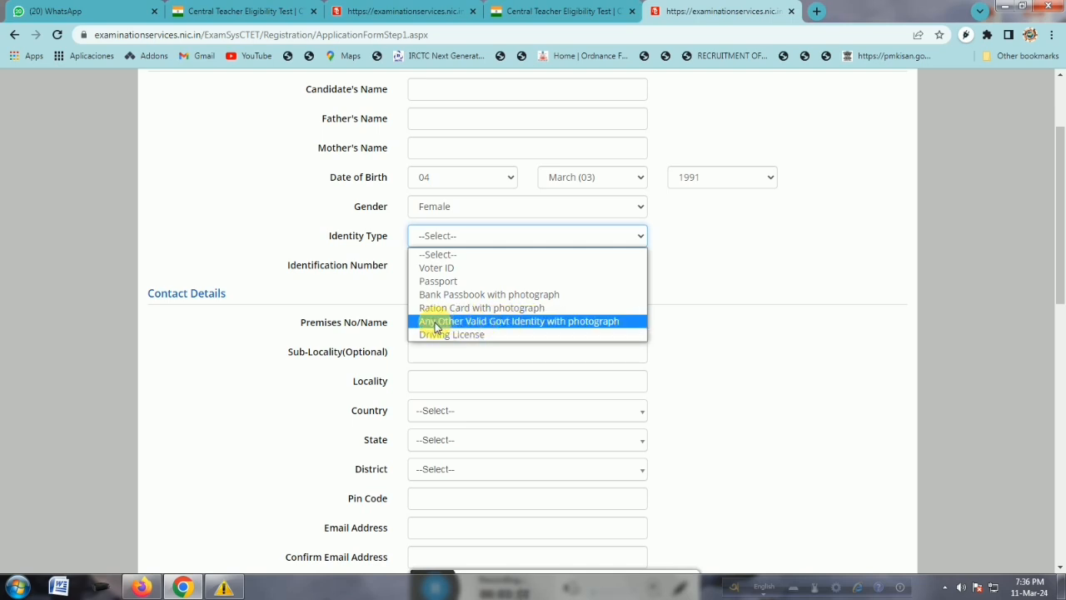
pyautogui.click(479, 322)
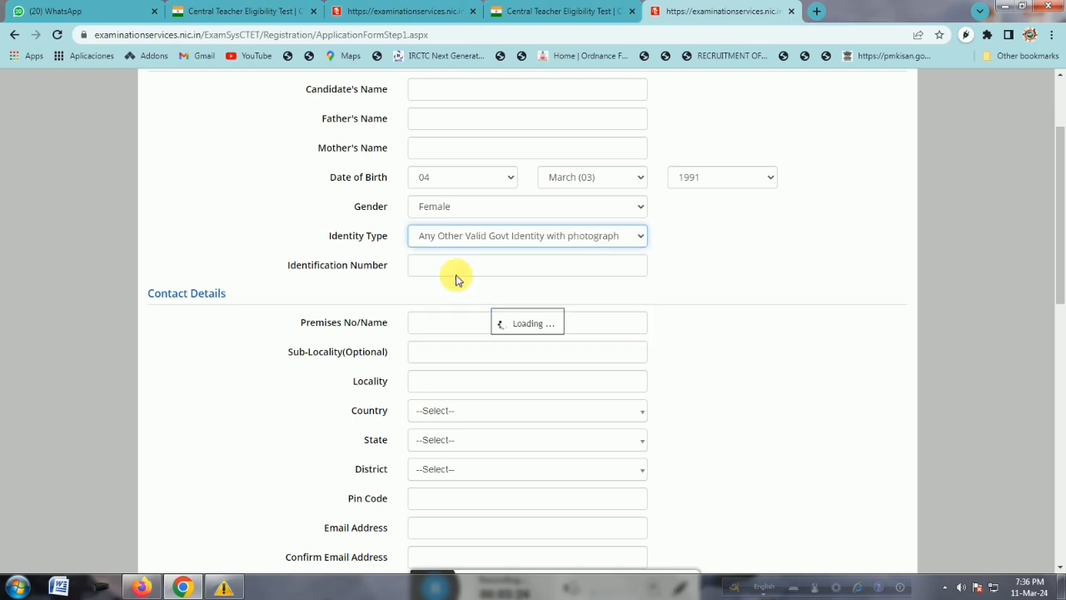
pyautogui.click(433, 267)
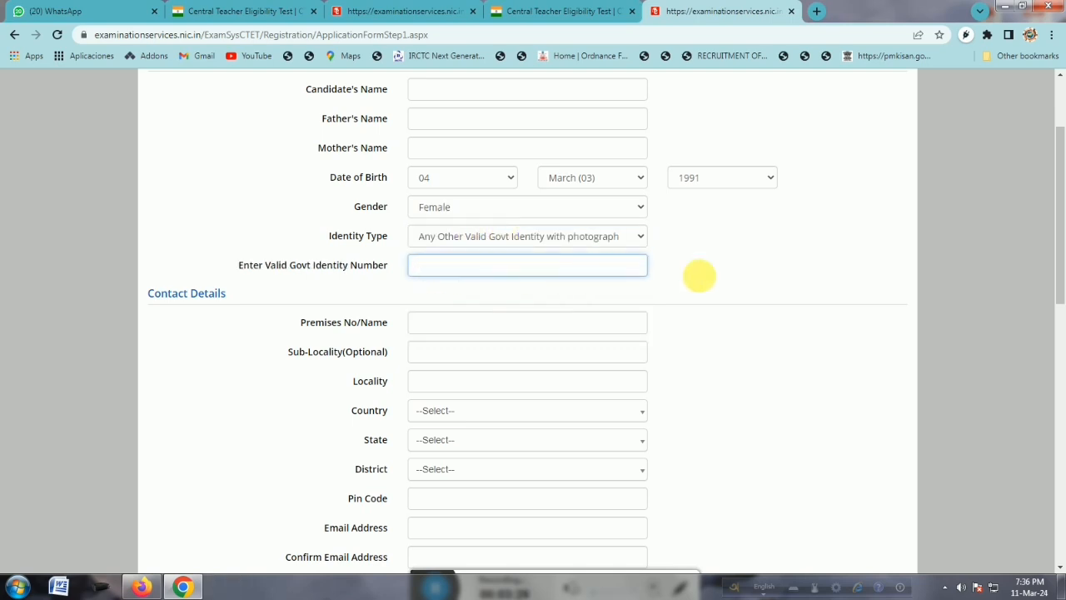
pyautogui.click(712, 280)
# Examine the Premises No/Name, Sub-Locality and Locality fields in the Contact Details section
pyautogui.scroll(-2, 571, 349)
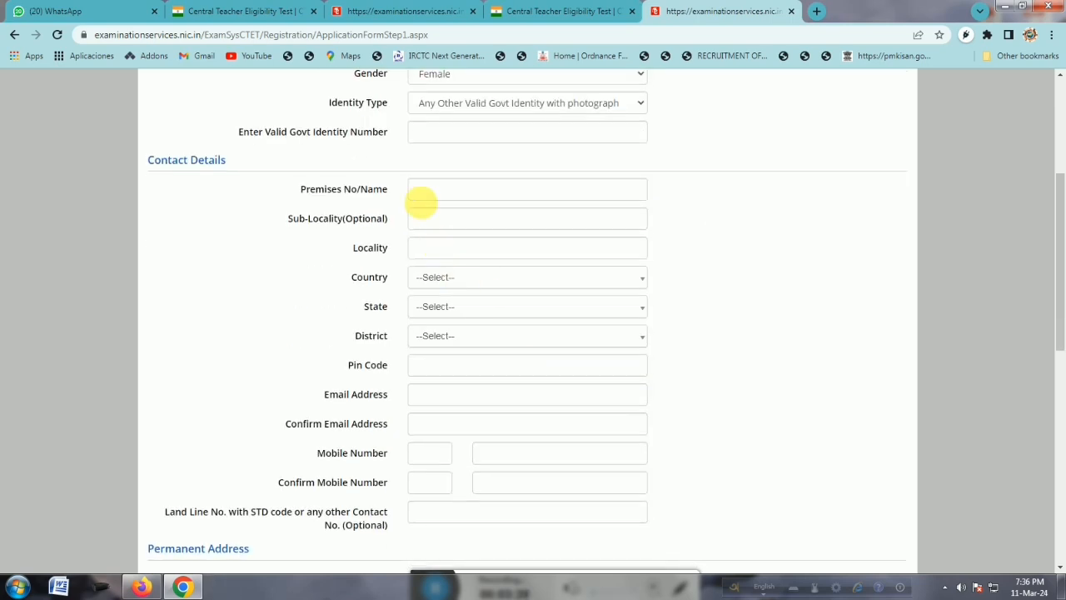
pyautogui.click(443, 194)
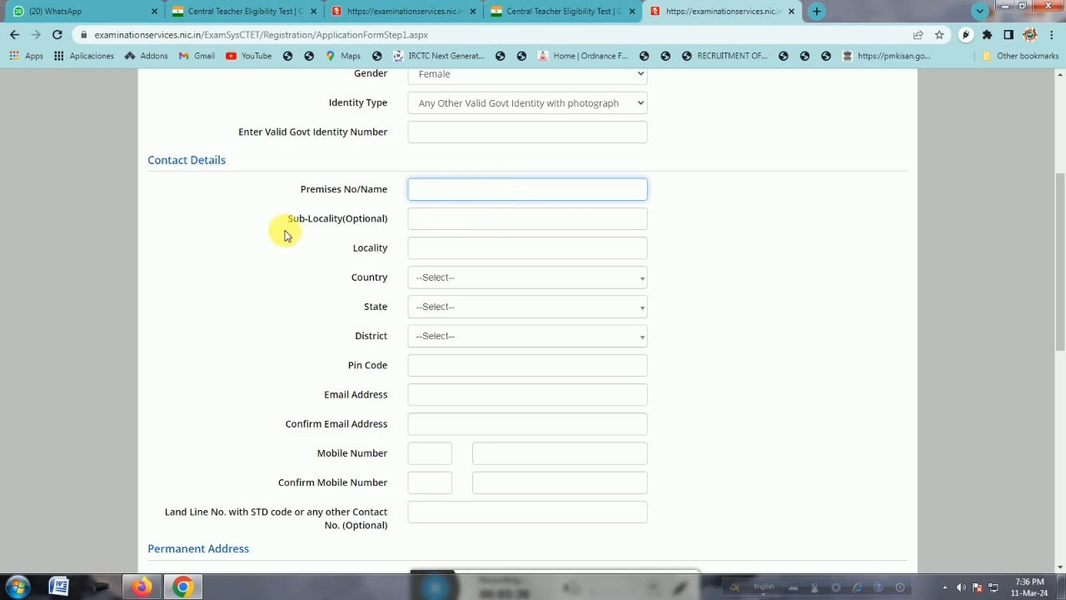
pyautogui.click(457, 227)
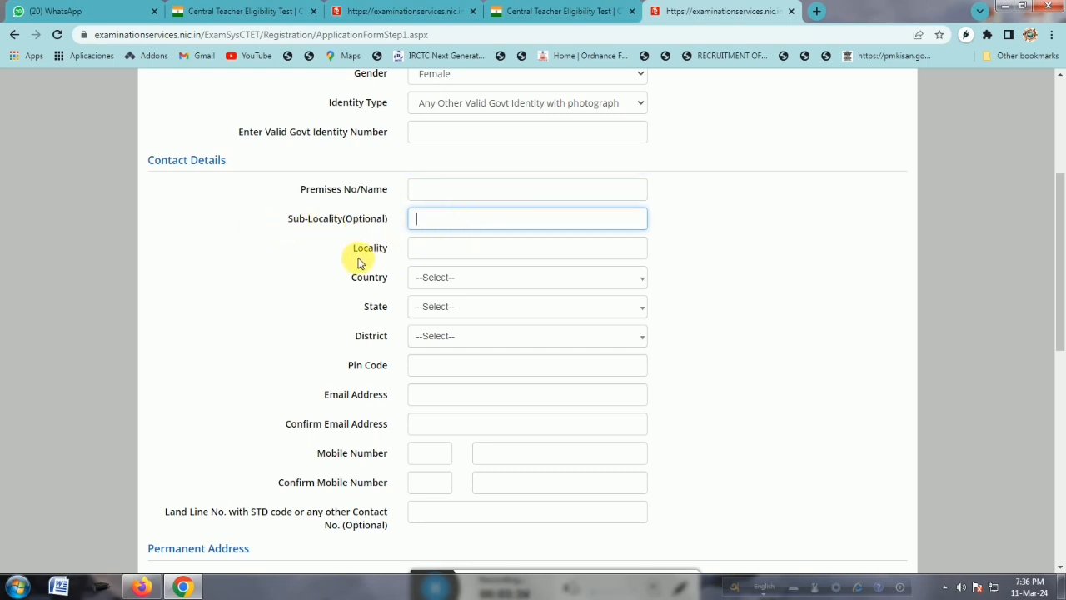
pyautogui.click(434, 250)
pyautogui.click(439, 195)
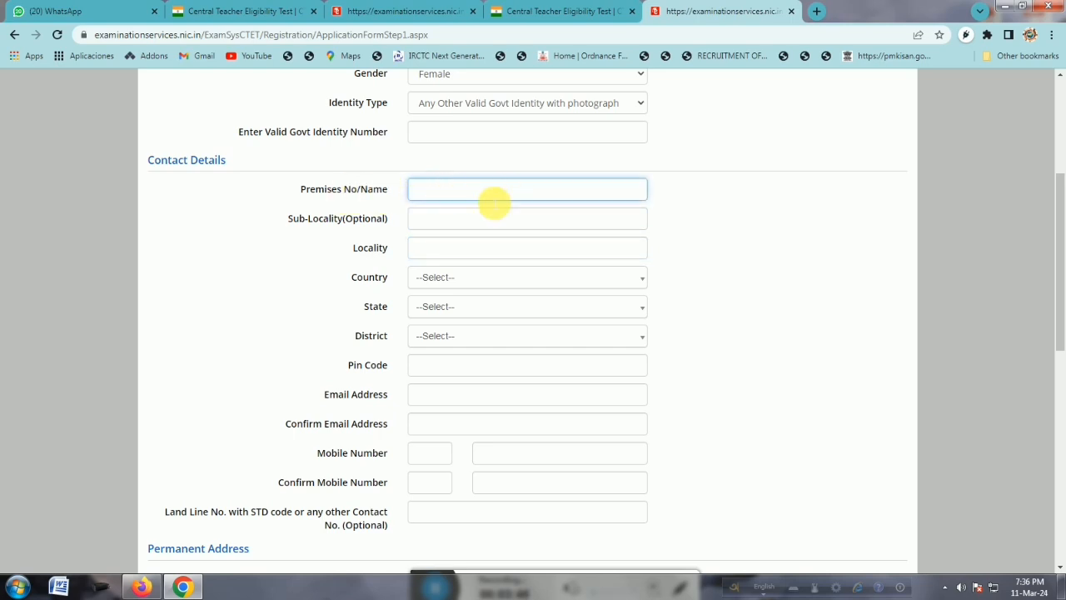
# Set the country to India in the Contact Details section
pyautogui.moveTo(367, 247); pyautogui.dragTo(442, 252)
pyautogui.click(458, 254)
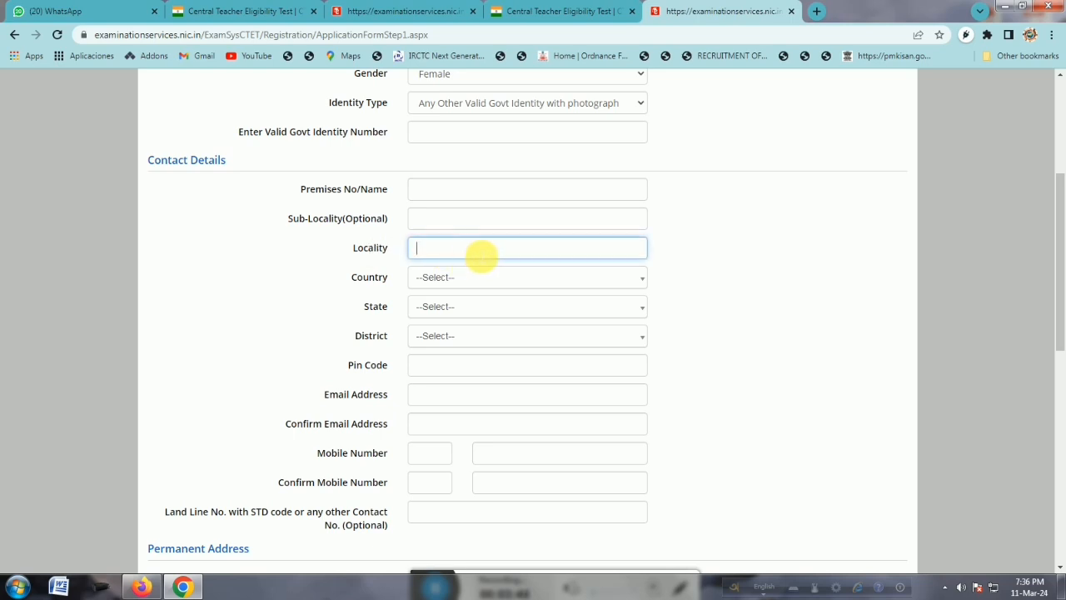
pyautogui.click(447, 281)
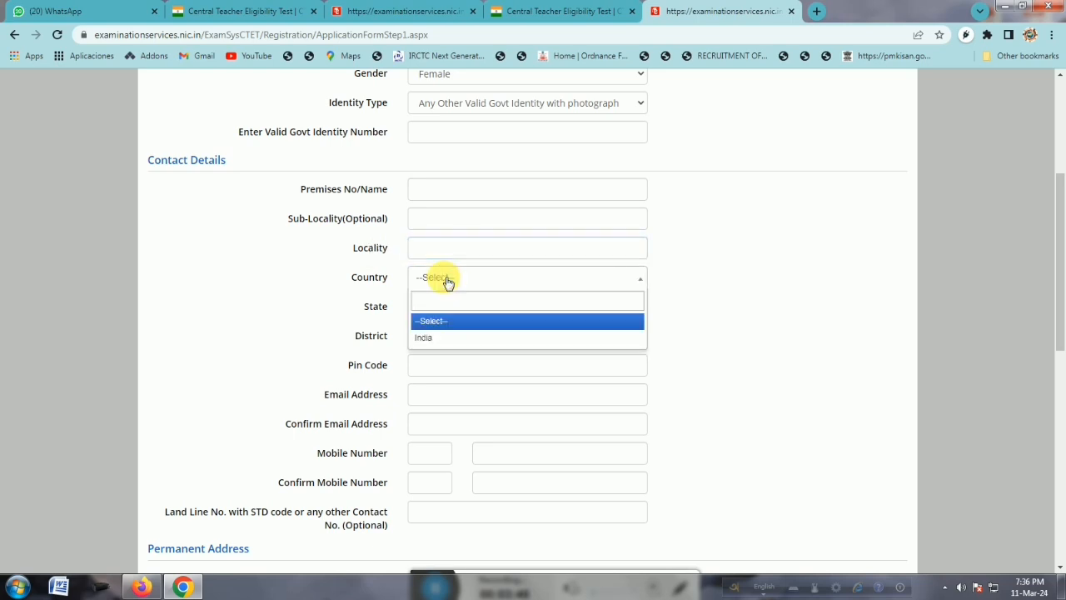
pyautogui.click(438, 338)
# Examine the State, District, Pin Code, email, mobile number and landline fields in the Contact Details section
pyautogui.click(476, 314)
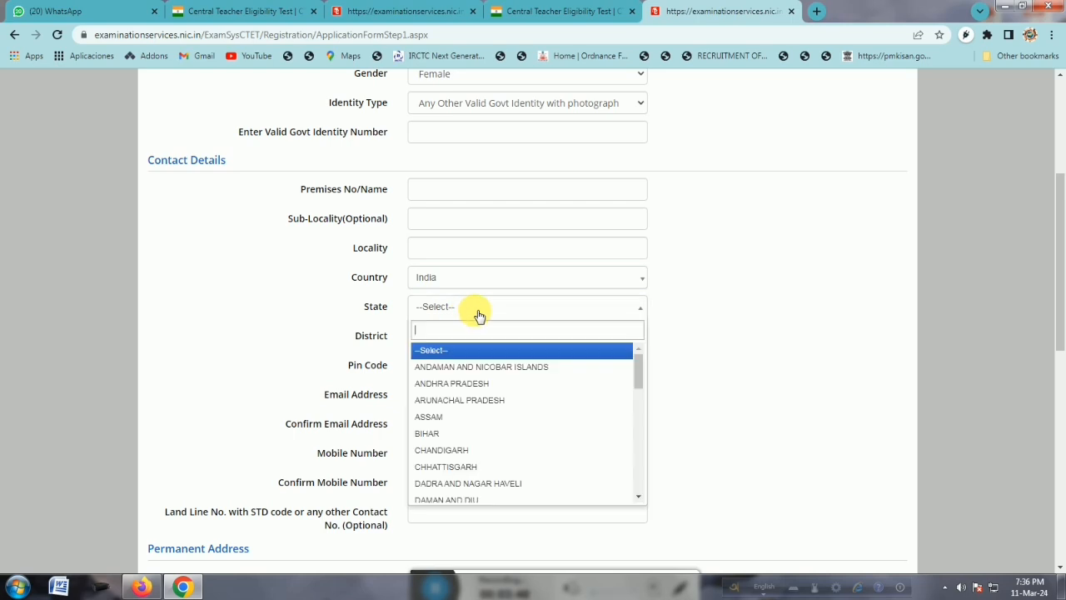
pyautogui.click(479, 315)
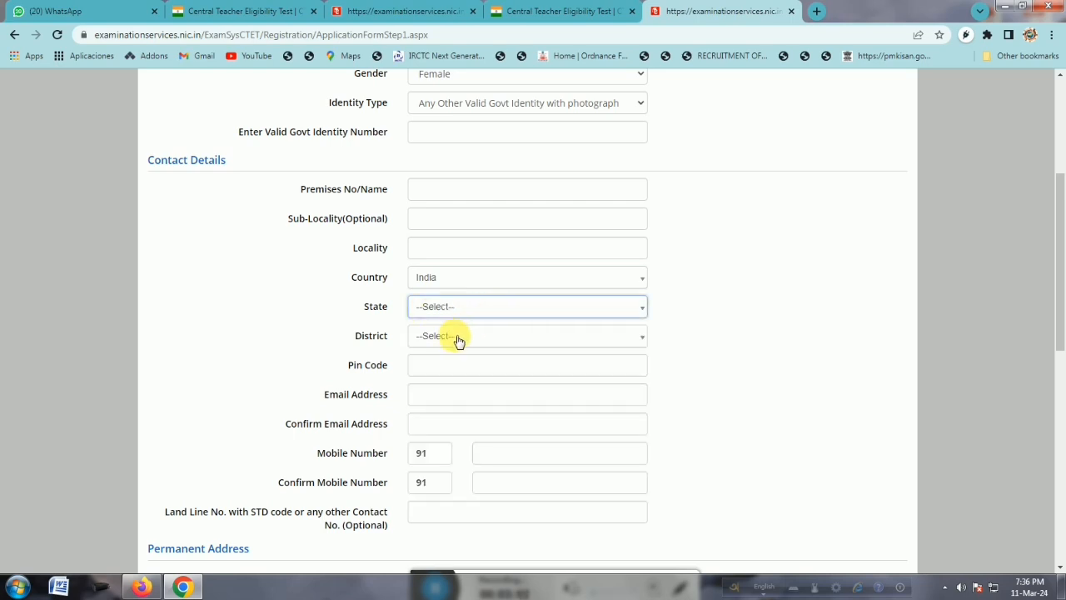
pyautogui.click(458, 338)
pyautogui.click(458, 338)
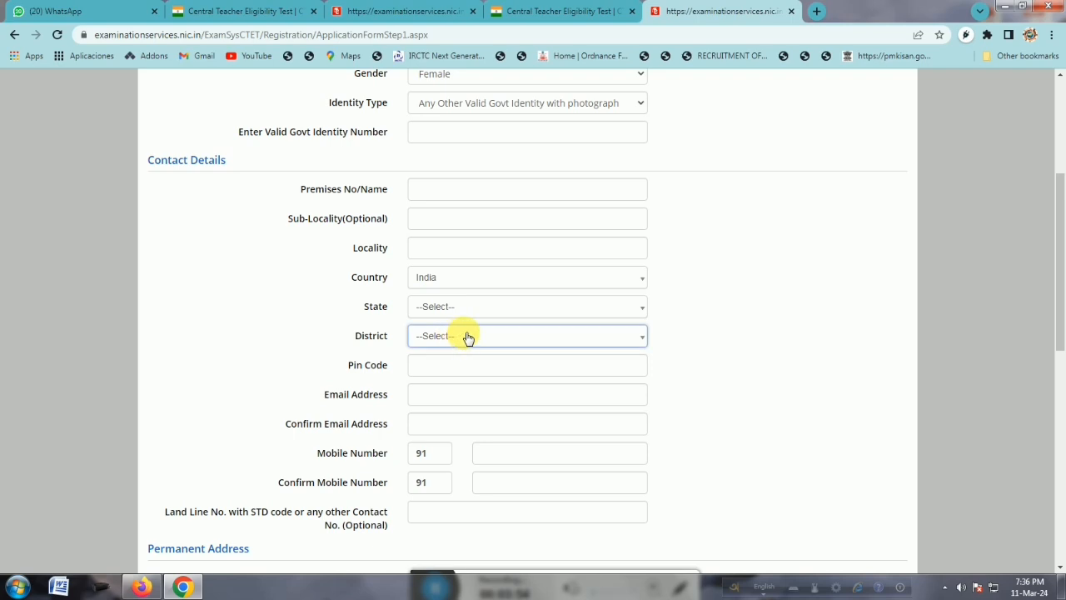
pyautogui.scroll(-1, 466, 337)
pyautogui.click(440, 304)
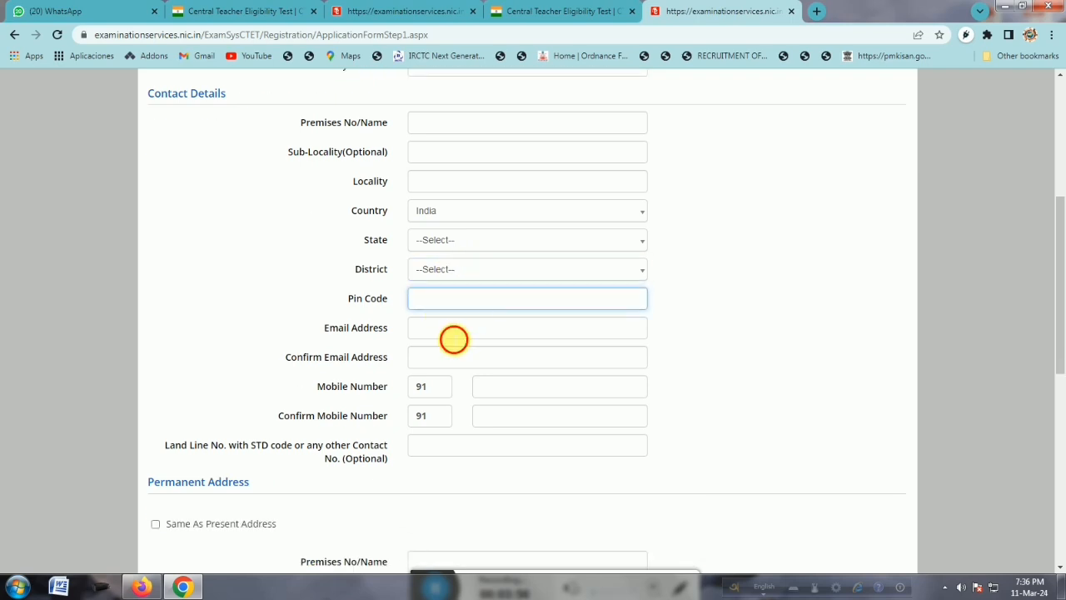
pyautogui.click(454, 339)
pyautogui.click(455, 354)
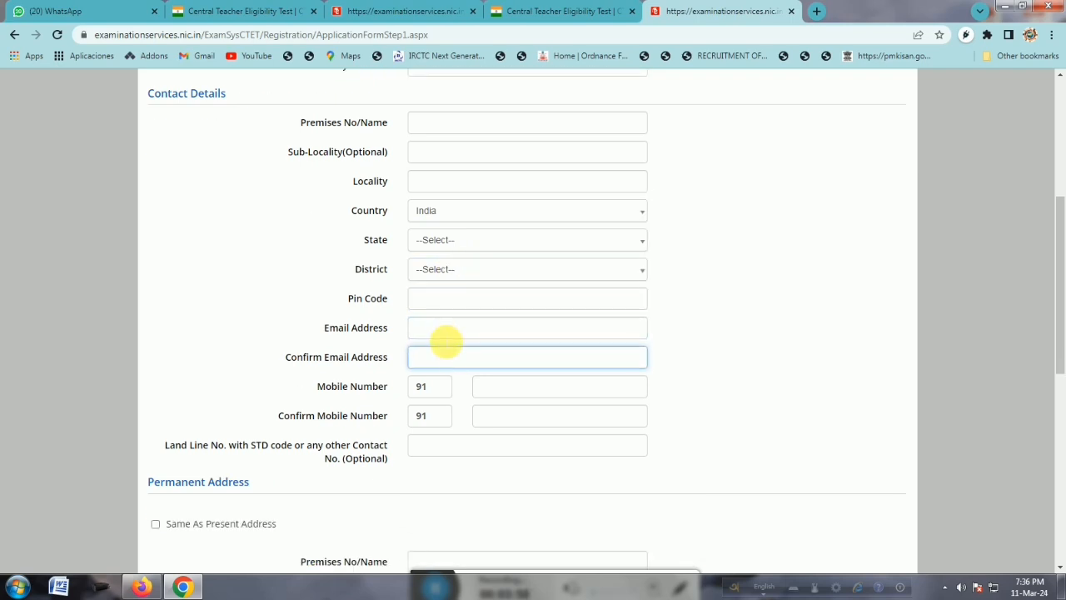
pyautogui.scroll(-1, 442, 339)
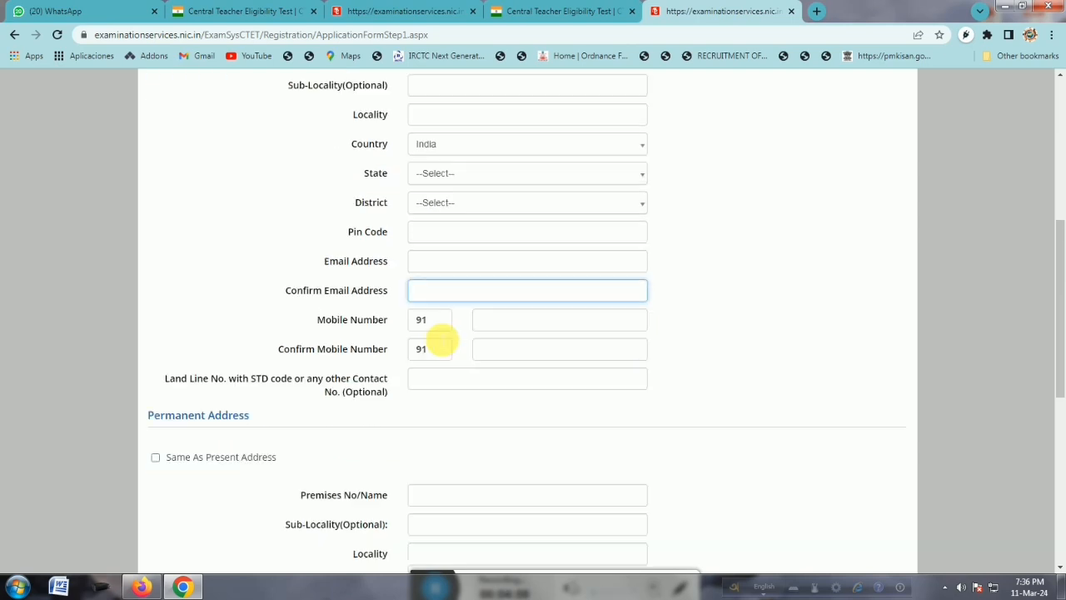
pyautogui.click(518, 326)
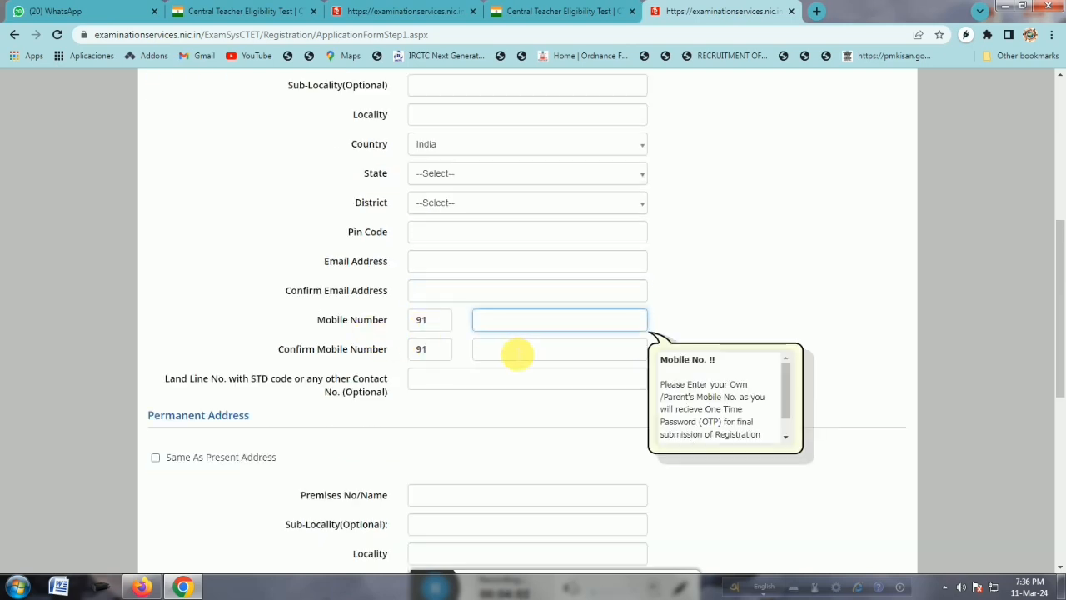
pyautogui.scroll(-2, 503, 356)
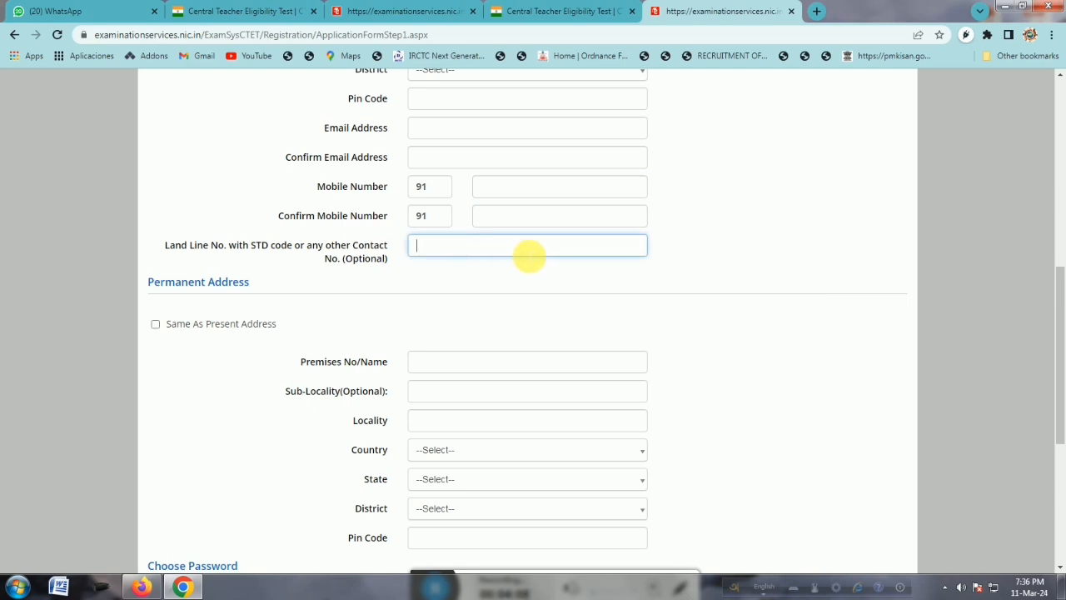
# Try to mark the permanent address as the same as the present address
pyautogui.scroll(-1, 528, 256)
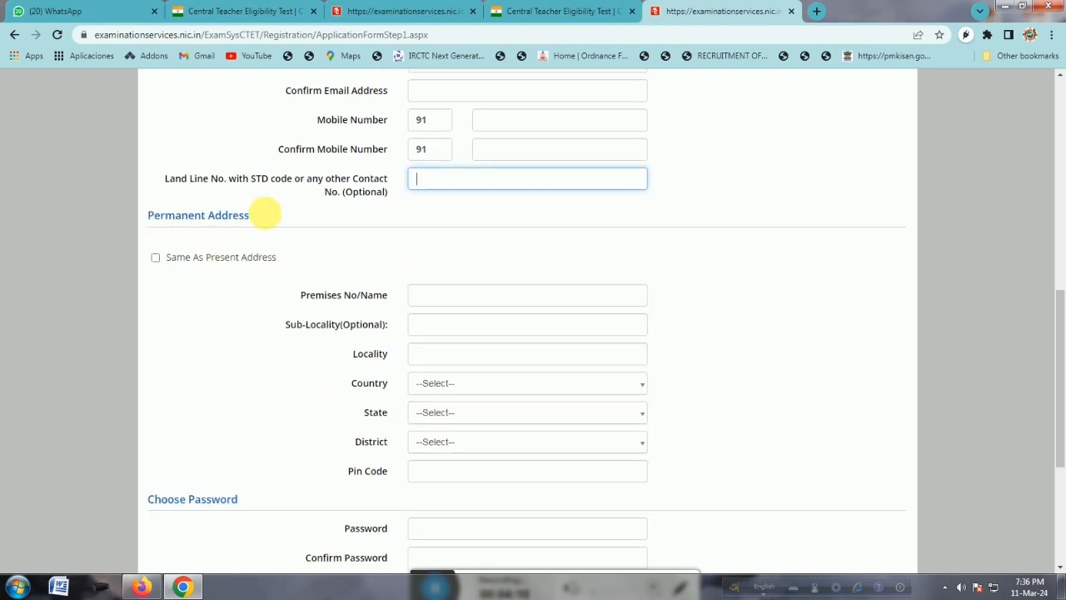
pyautogui.click(155, 258)
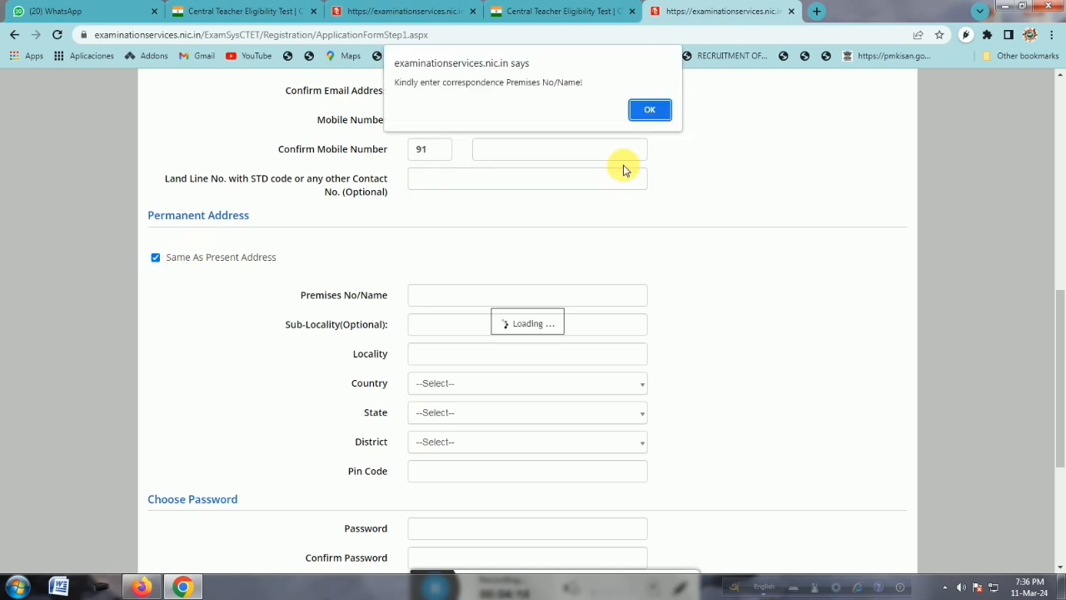
pyautogui.click(652, 115)
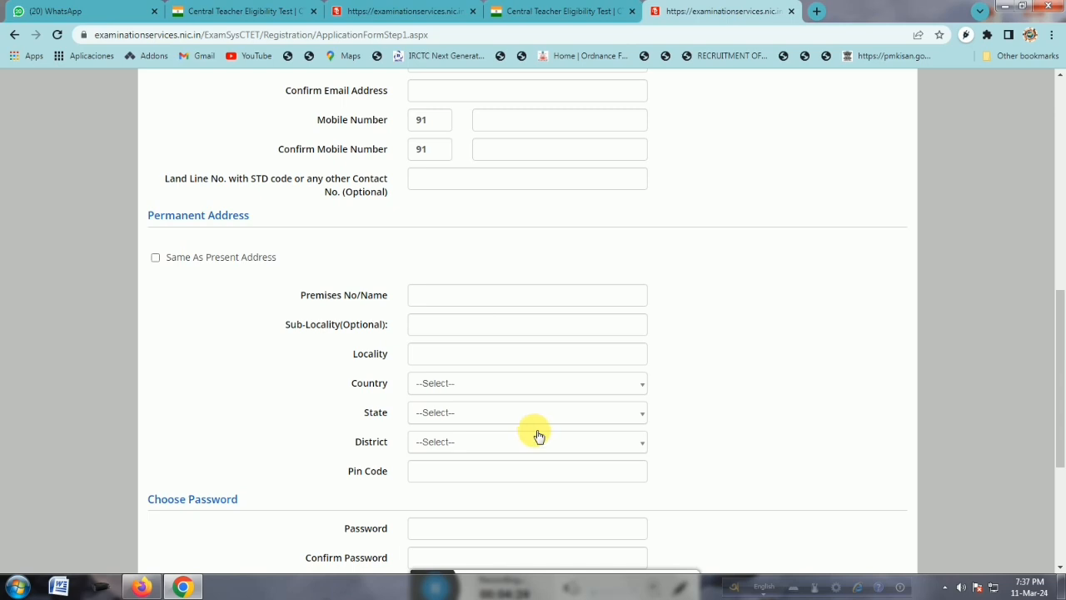
# Set the security question to "What is the name of your first school?" in the Choose Password section
pyautogui.scroll(-3, 537, 435)
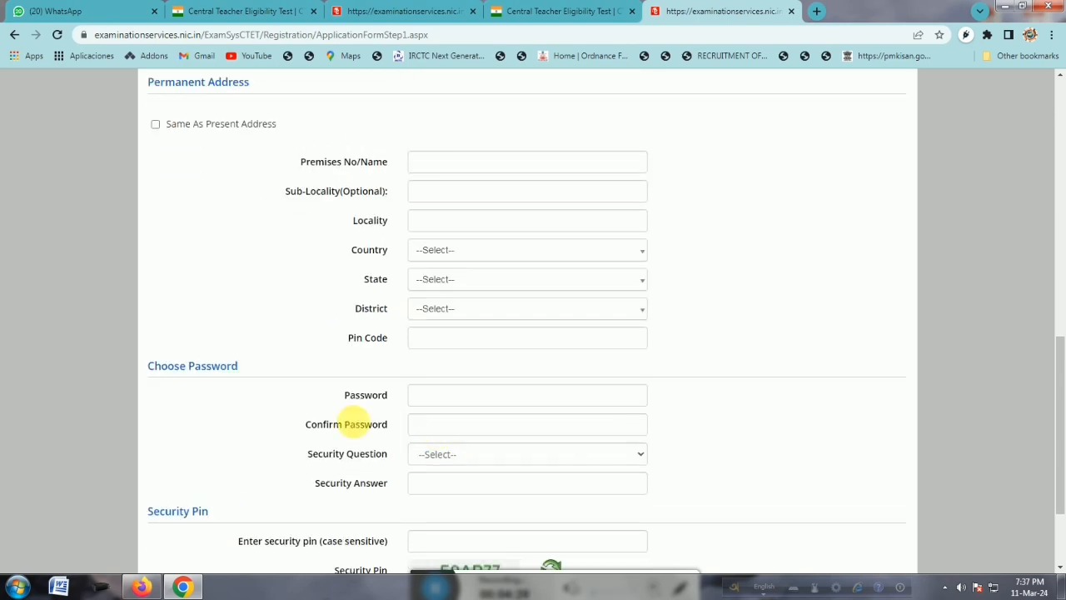
pyautogui.scroll(-3, 416, 405)
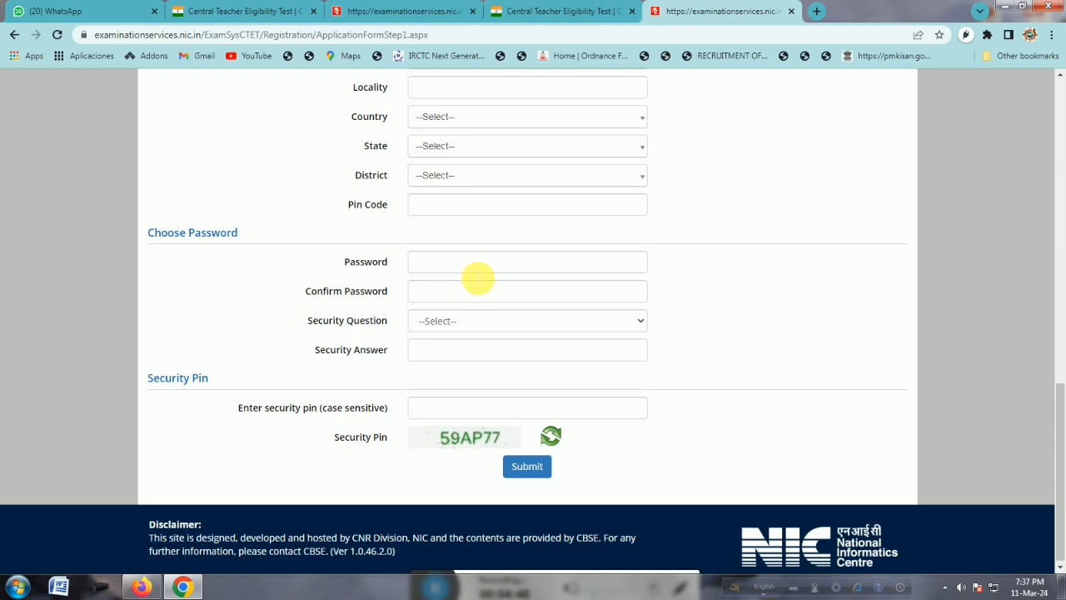
pyautogui.click(467, 324)
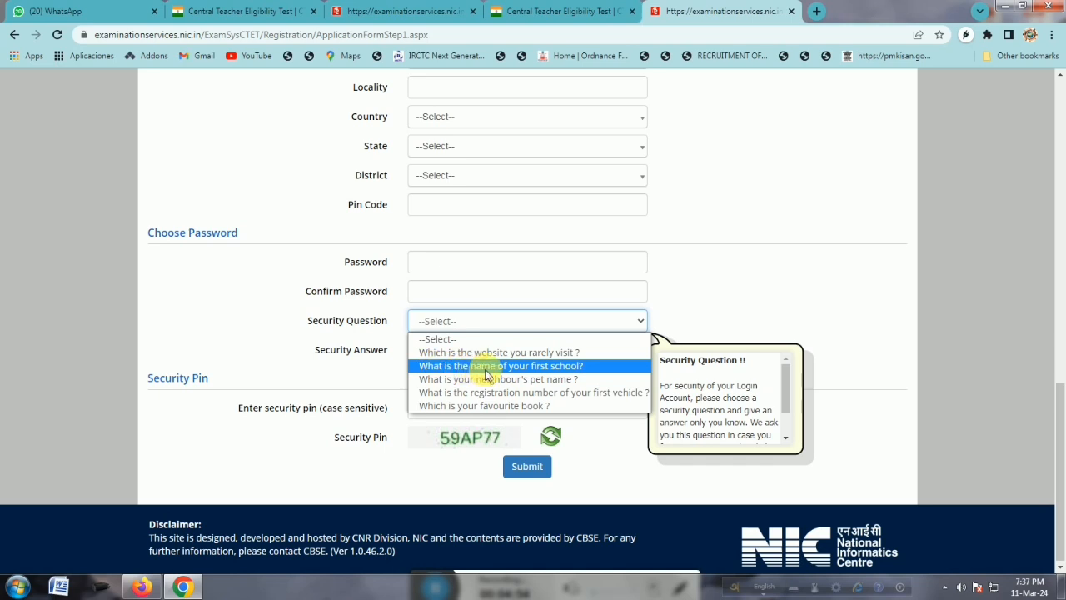
pyautogui.click(547, 372)
pyautogui.click(417, 353)
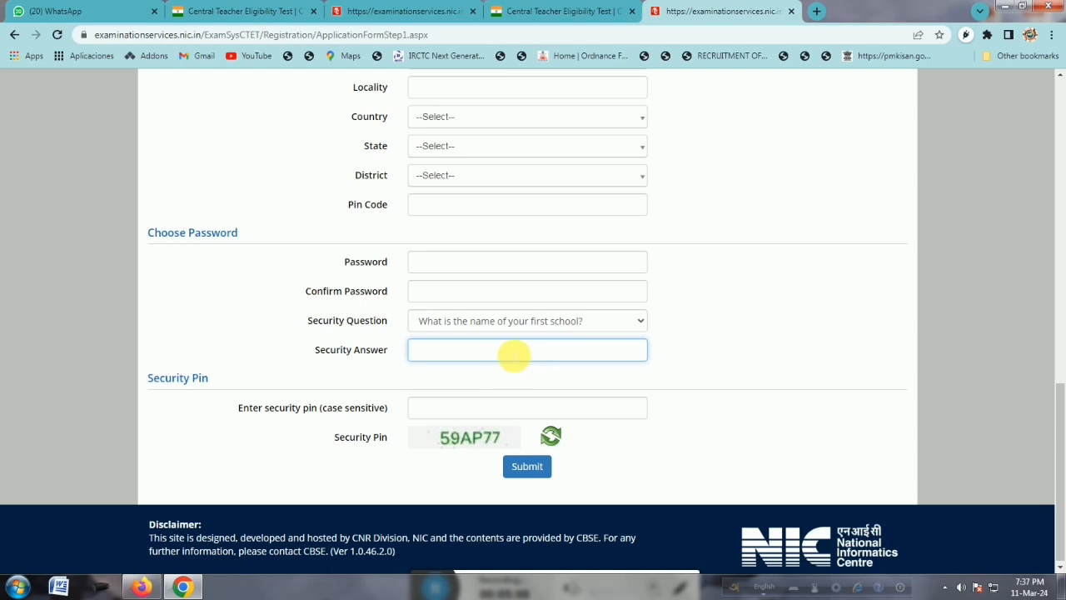
pyautogui.click(519, 321)
pyautogui.click(531, 369)
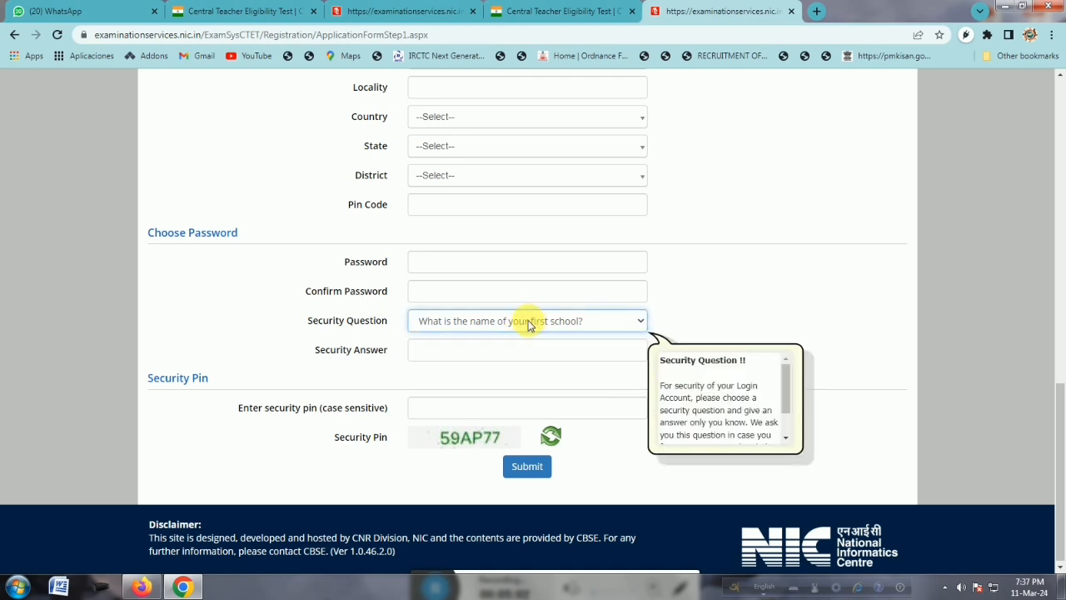
pyautogui.click(433, 355)
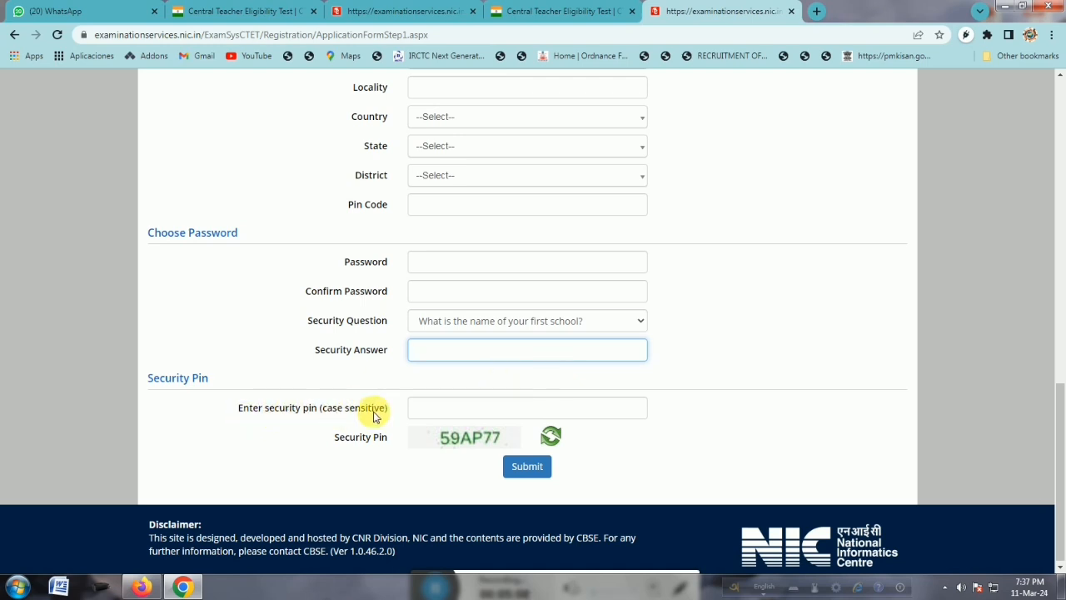
# Examine the security pin entry field and the code image that belongs to it
pyautogui.click(441, 406)
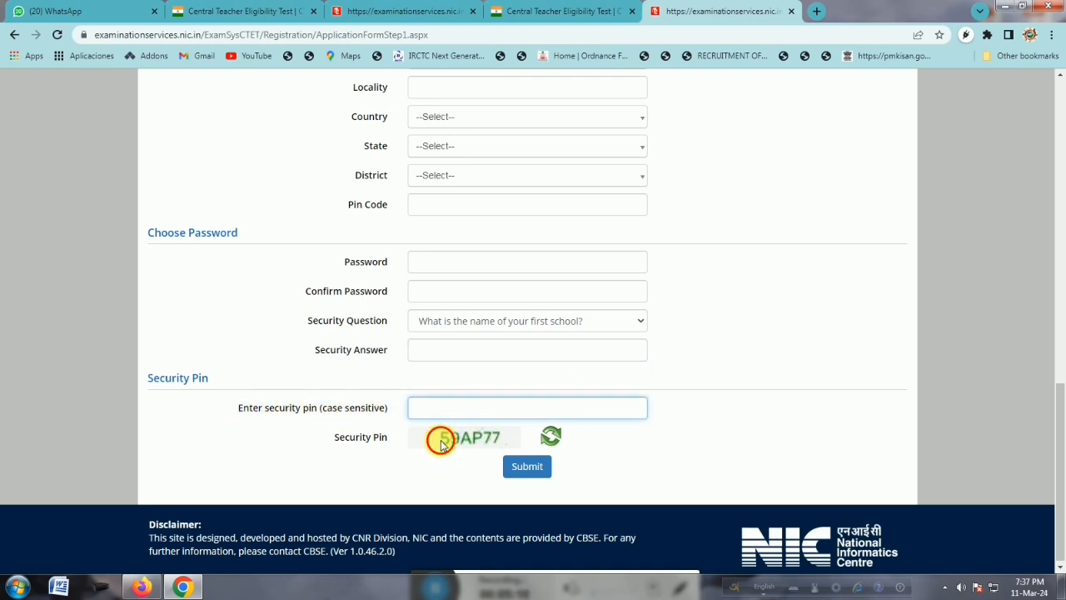
pyautogui.click(441, 444)
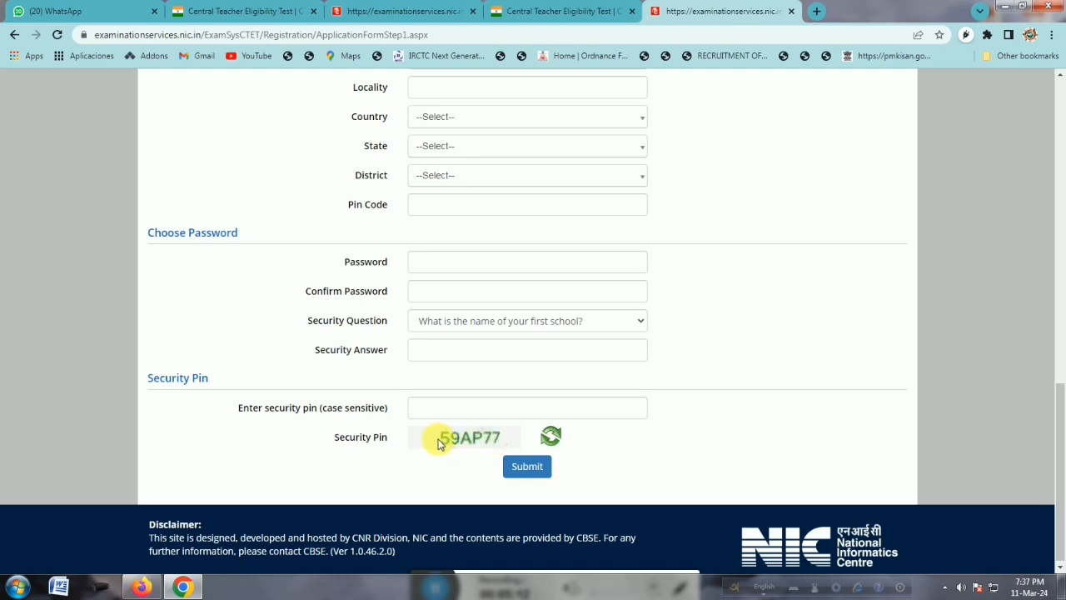
pyautogui.click(466, 409)
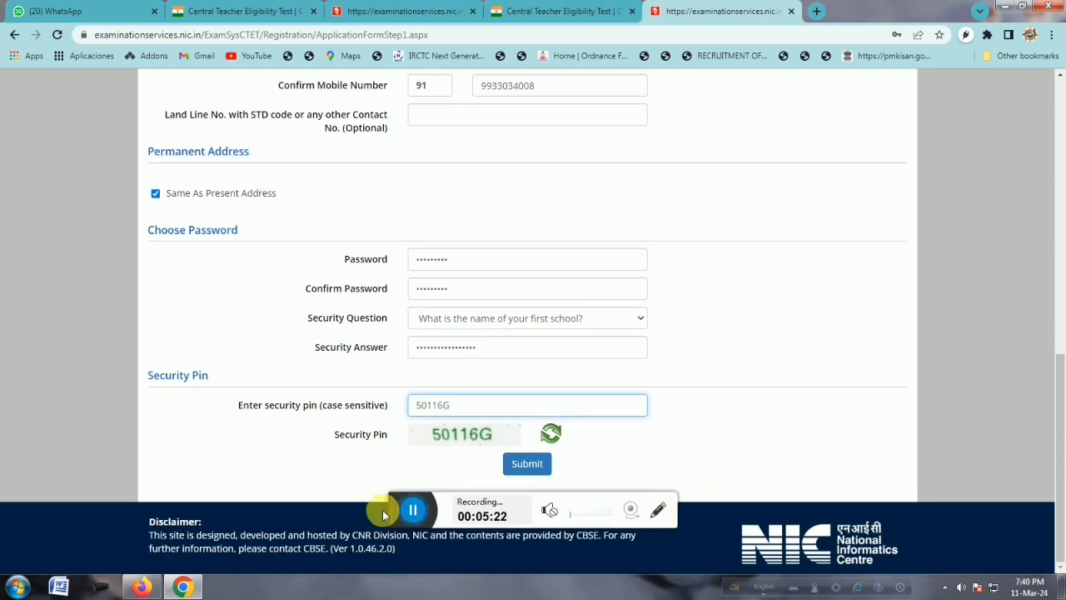
# Submit the completed registration details and close the review notice
pyautogui.moveTo(389, 506); pyautogui.dragTo(444, 594)
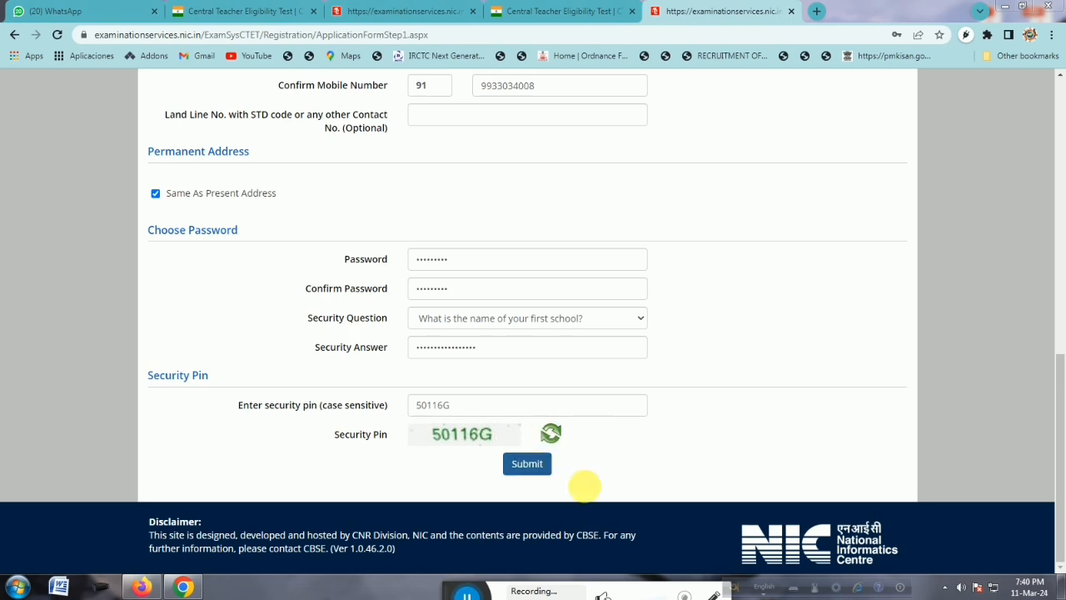
pyautogui.click(533, 465)
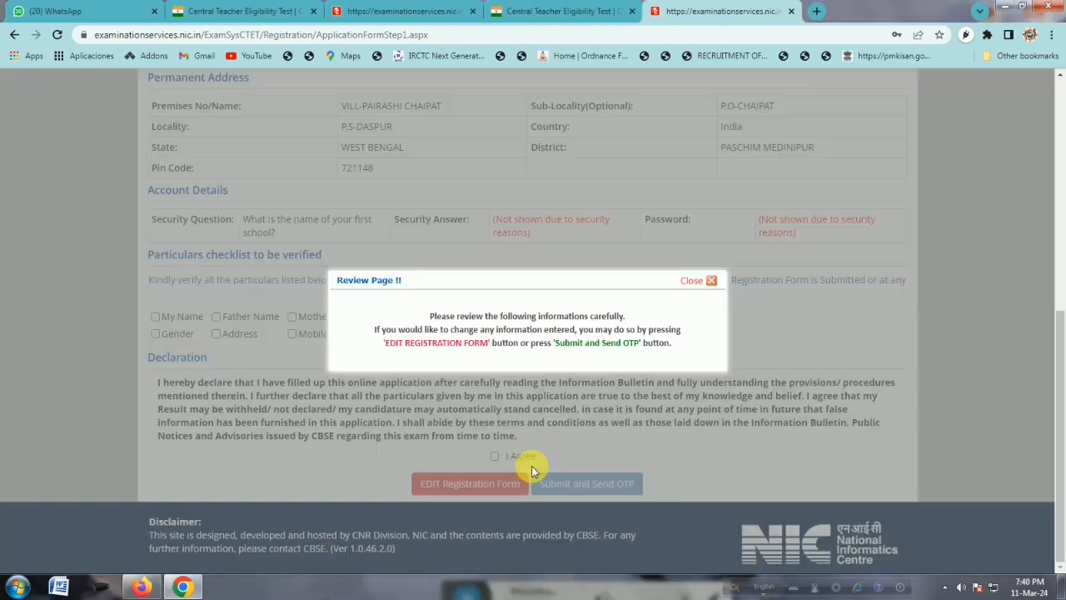
pyautogui.click(713, 285)
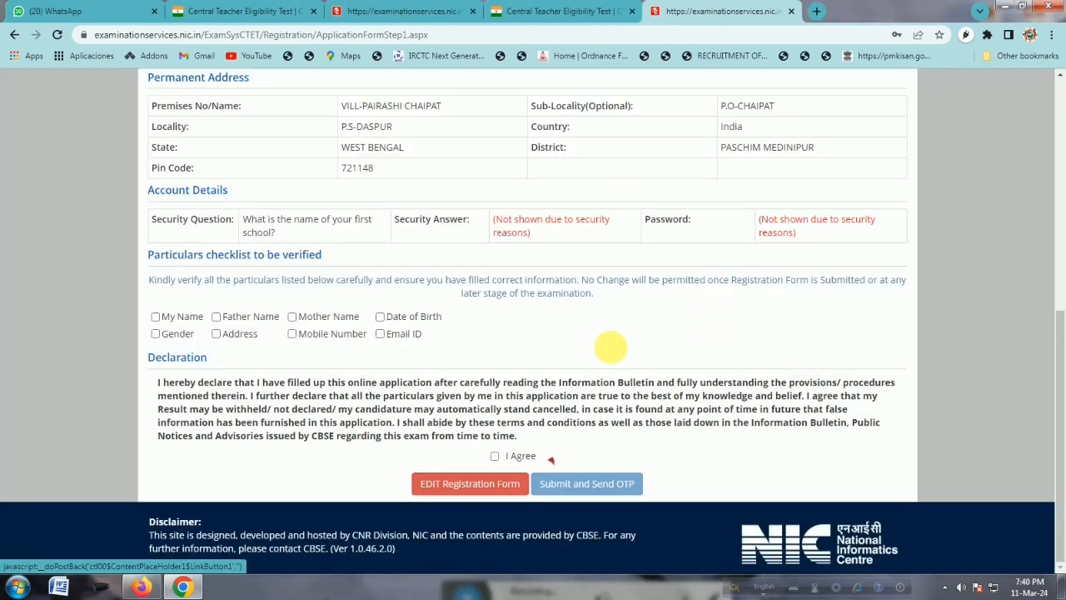
# Mark all particulars in the checklist as verified: My Name, Father Name, Mother Name, Date of Birth, Gender, Address, Mobile Number and Email ID
pyautogui.click(155, 317)
pyautogui.click(216, 317)
pyautogui.click(292, 316)
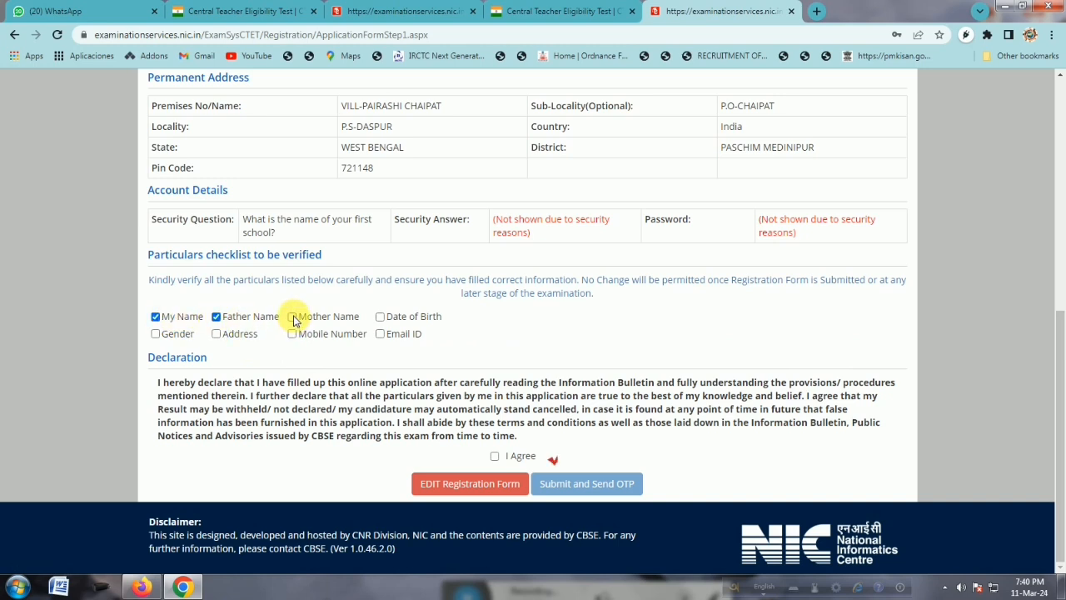
pyautogui.click(378, 318)
pyautogui.click(156, 334)
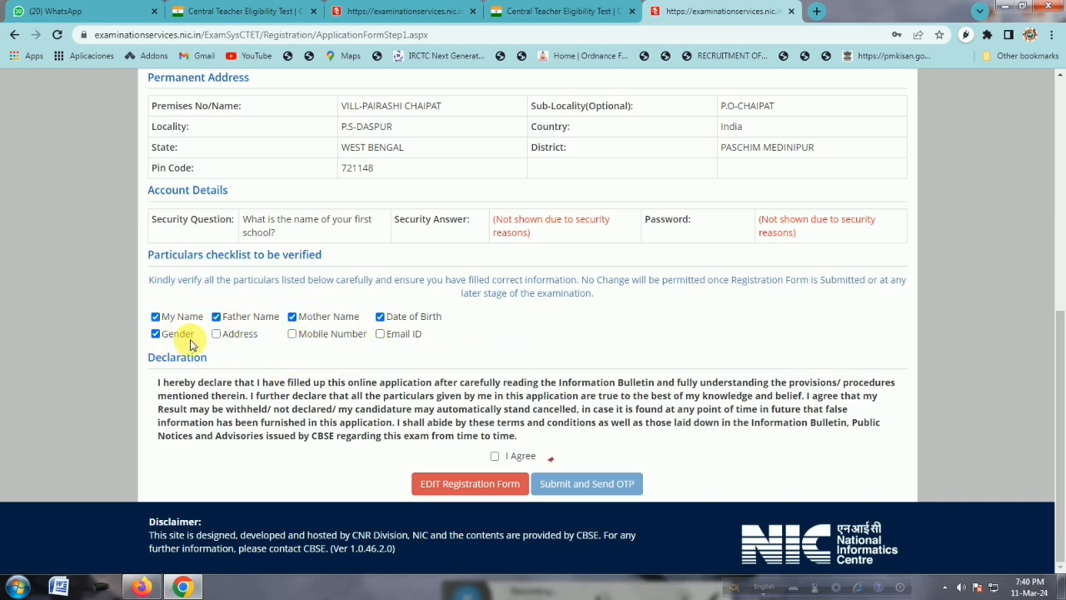
pyautogui.click(216, 333)
pyautogui.click(292, 334)
pyautogui.click(380, 333)
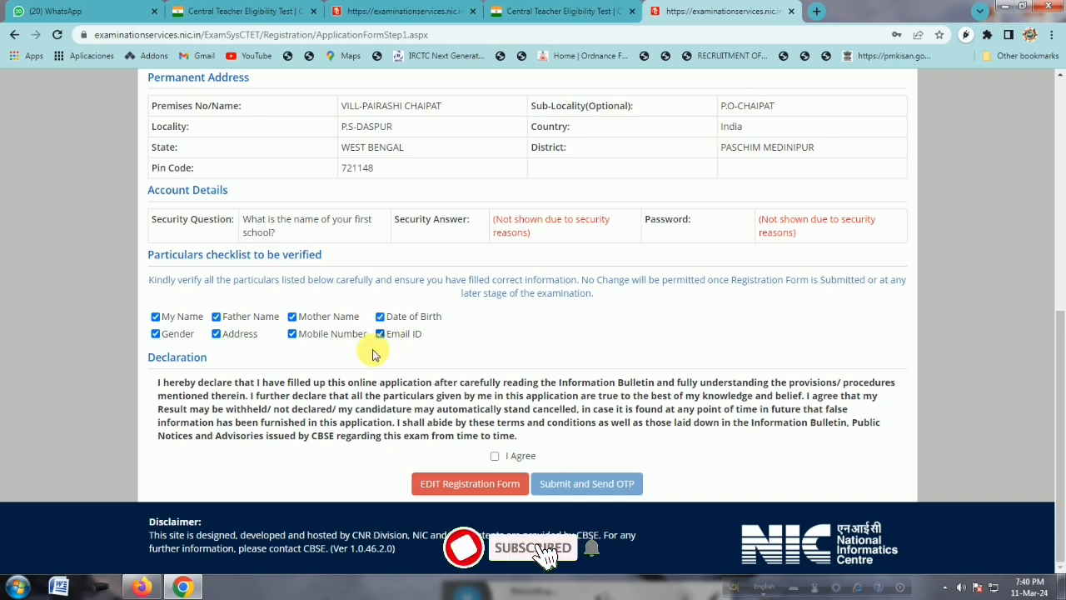
# Agree to the declaration and submit the reviewed details to have the OTP sent
pyautogui.click(515, 454)
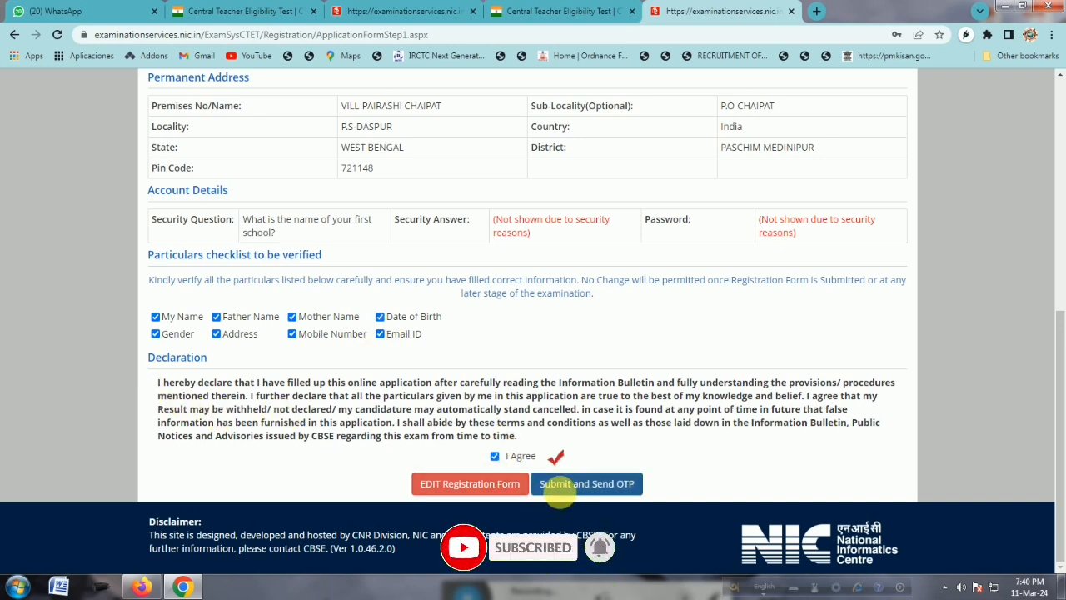
pyautogui.click(603, 490)
pyautogui.click(511, 347)
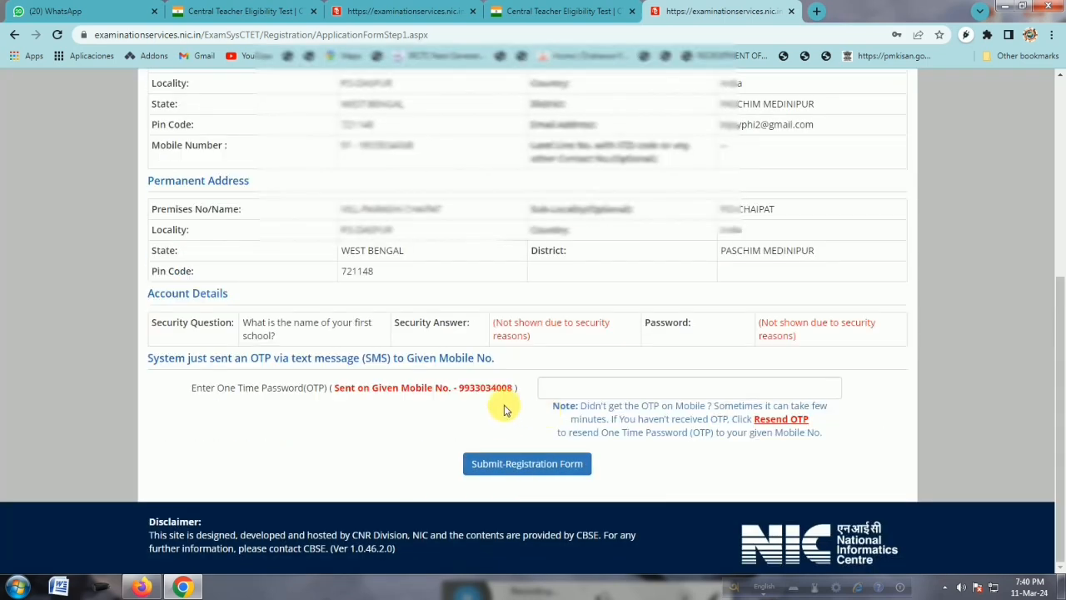
# Enter the one-time password received on the mobile phone and submit the registration form
pyautogui.click(597, 388)
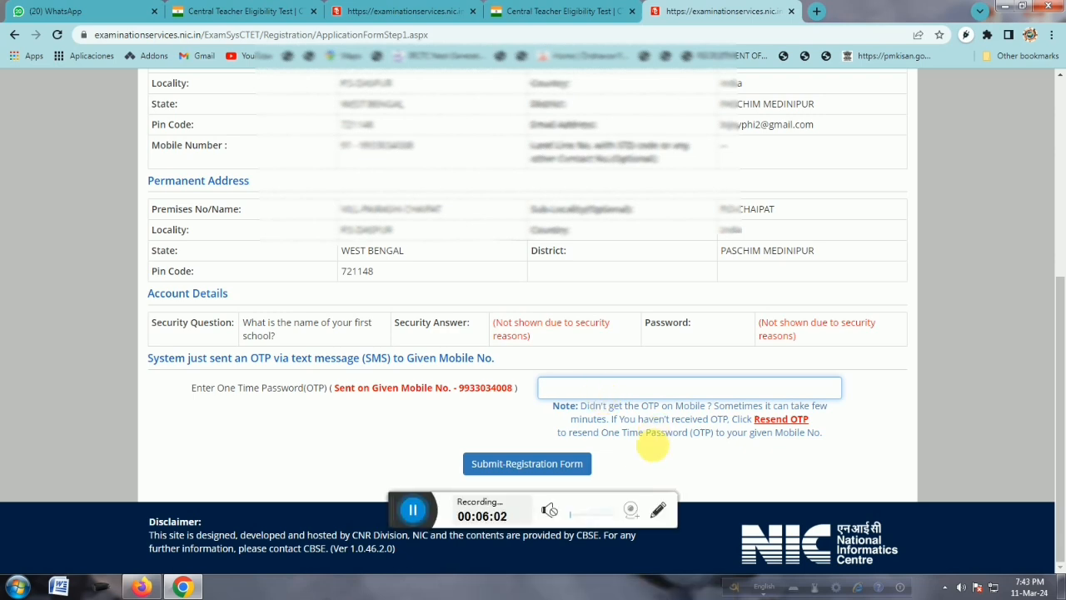
pyautogui.click(566, 393)
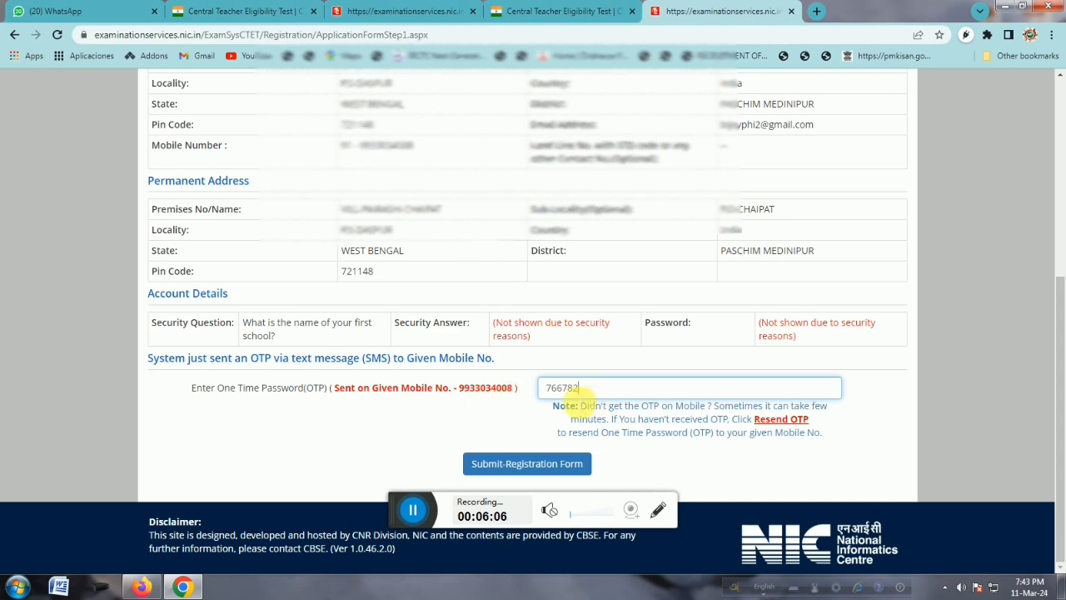
pyautogui.click(516, 470)
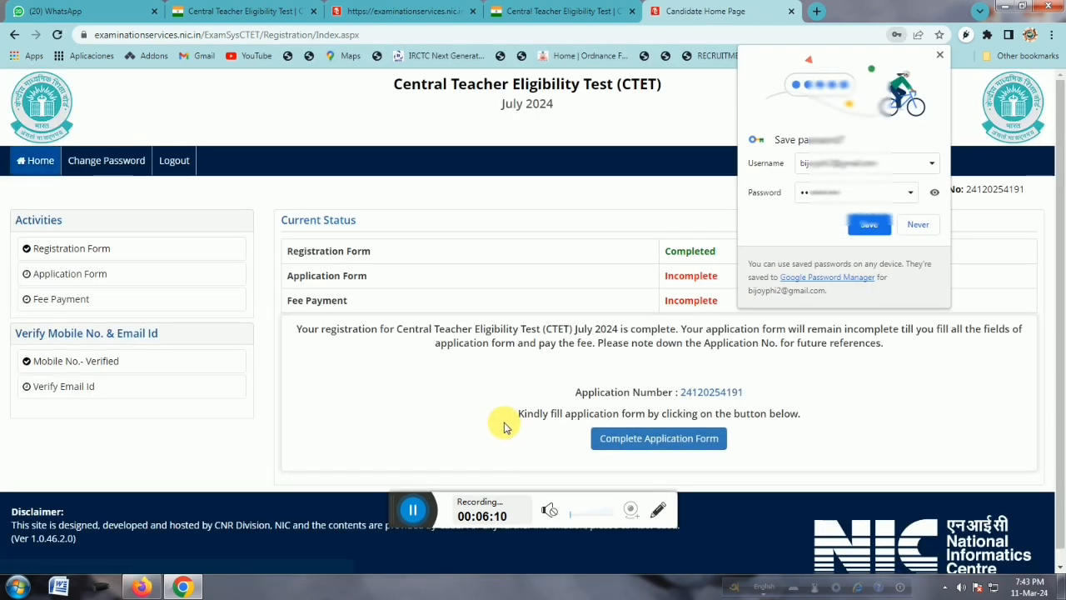
# Decline saving the account password in the browser and highlight the application number on the candidate home page
pyautogui.click(912, 225)
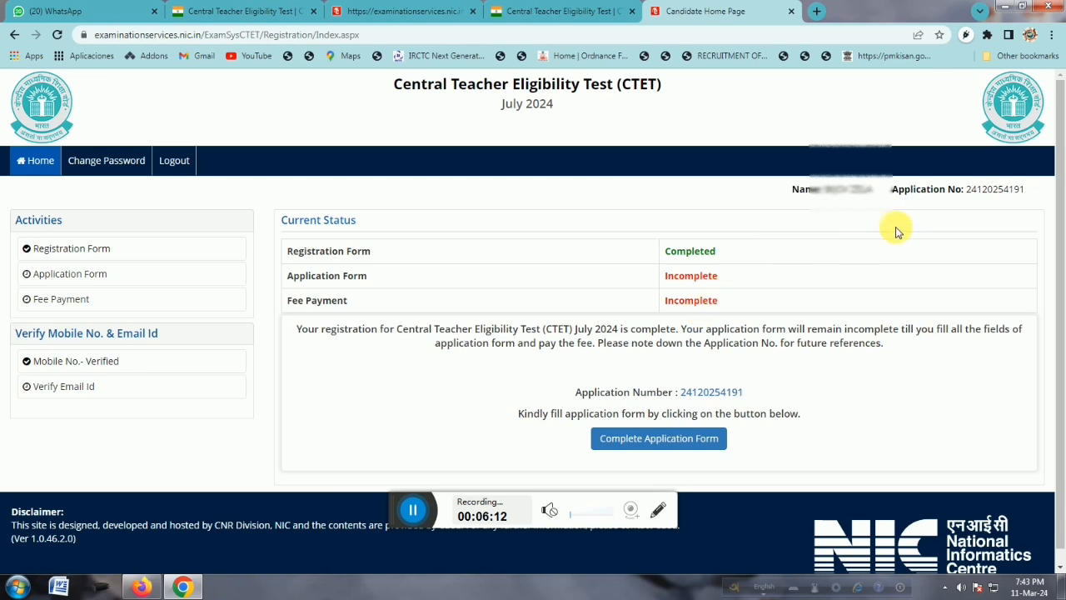
pyautogui.doubleClick(995, 190)
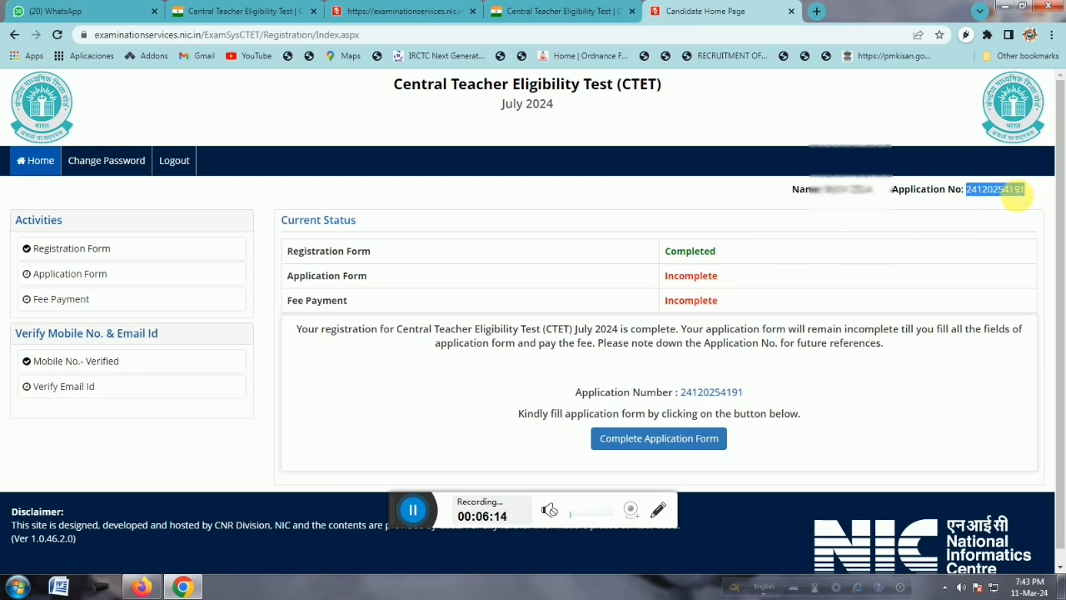
# Copy the application number and open the Personal Details section of the application form
pyautogui.rightClick(997, 192)
pyautogui.click(906, 202)
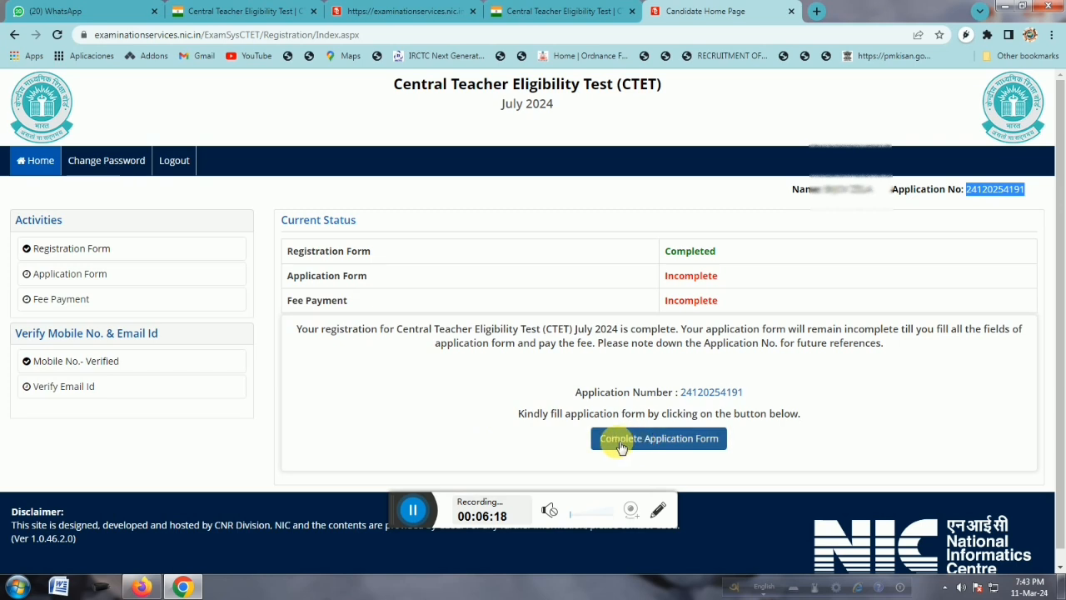
pyautogui.click(672, 445)
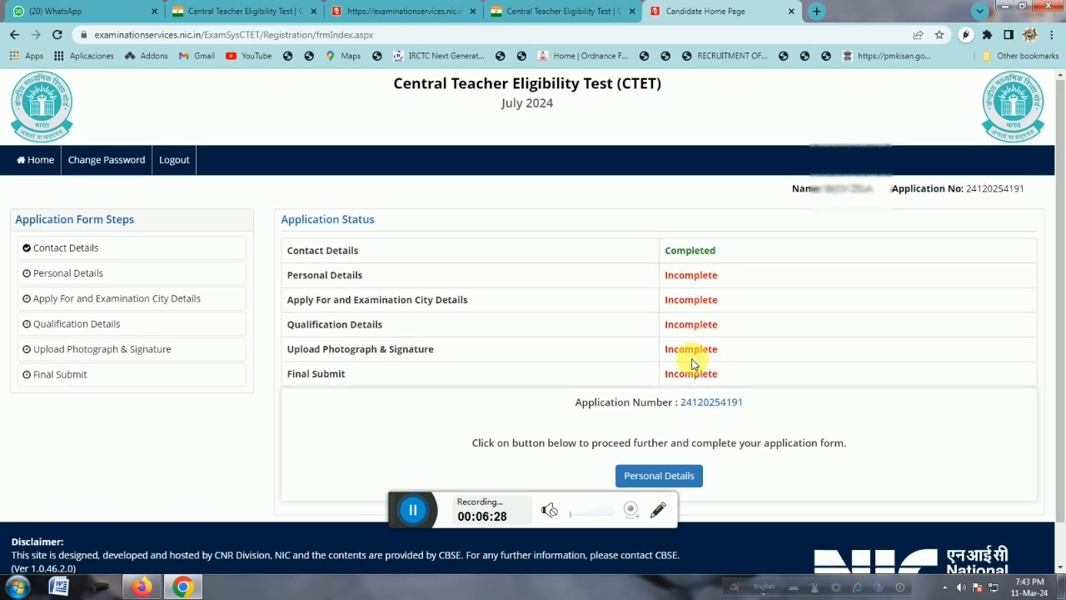
pyautogui.scroll(-1, 691, 358)
pyautogui.moveTo(299, 232); pyautogui.dragTo(352, 231)
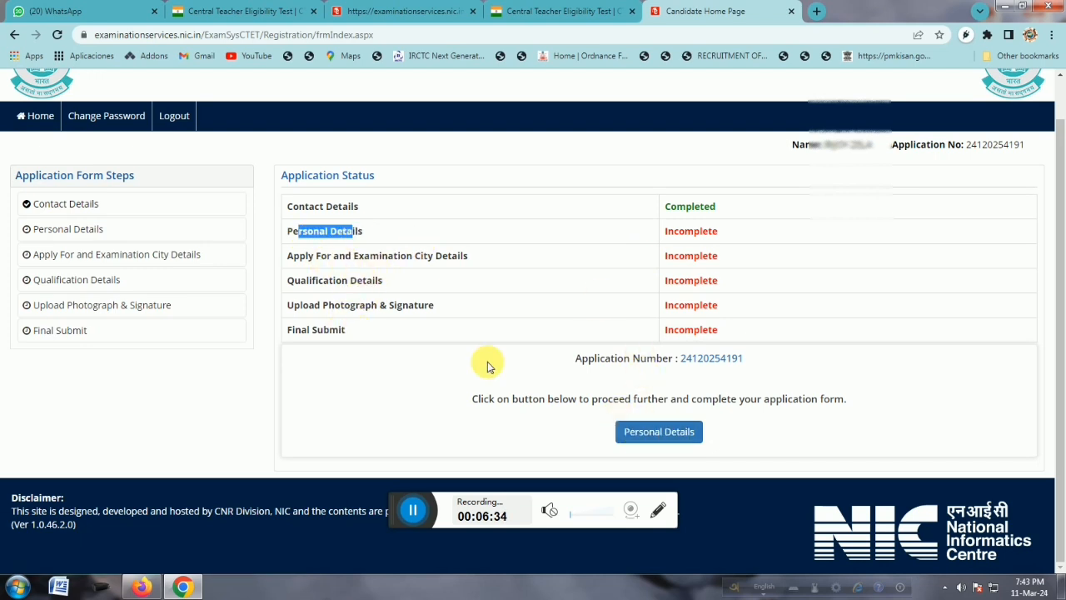
pyautogui.click(670, 437)
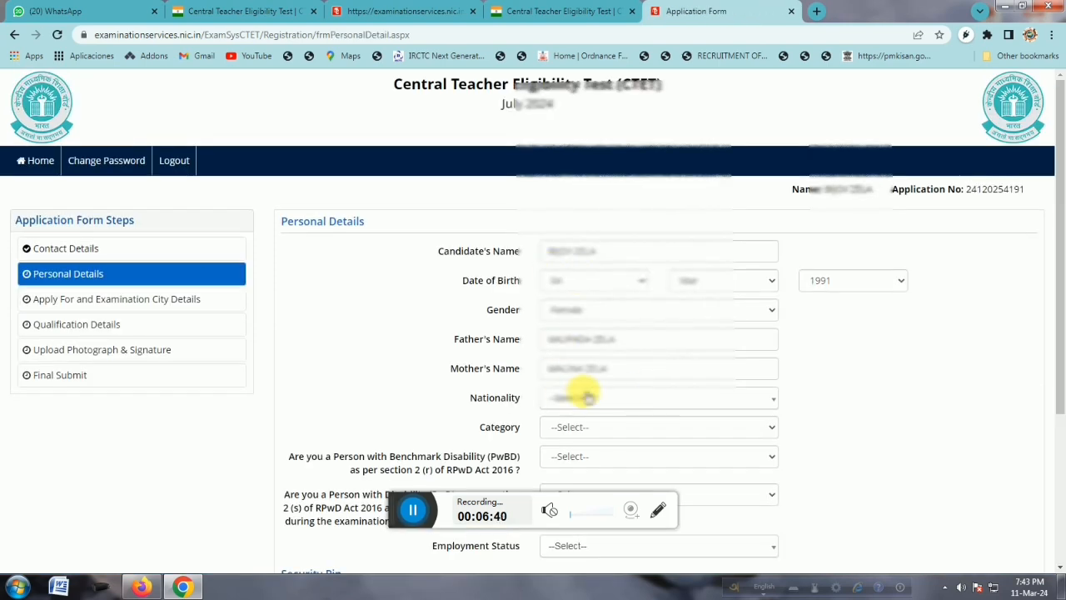
# Set the nationality to Indian and the category to SC in the personal details
pyautogui.scroll(-3, 587, 398)
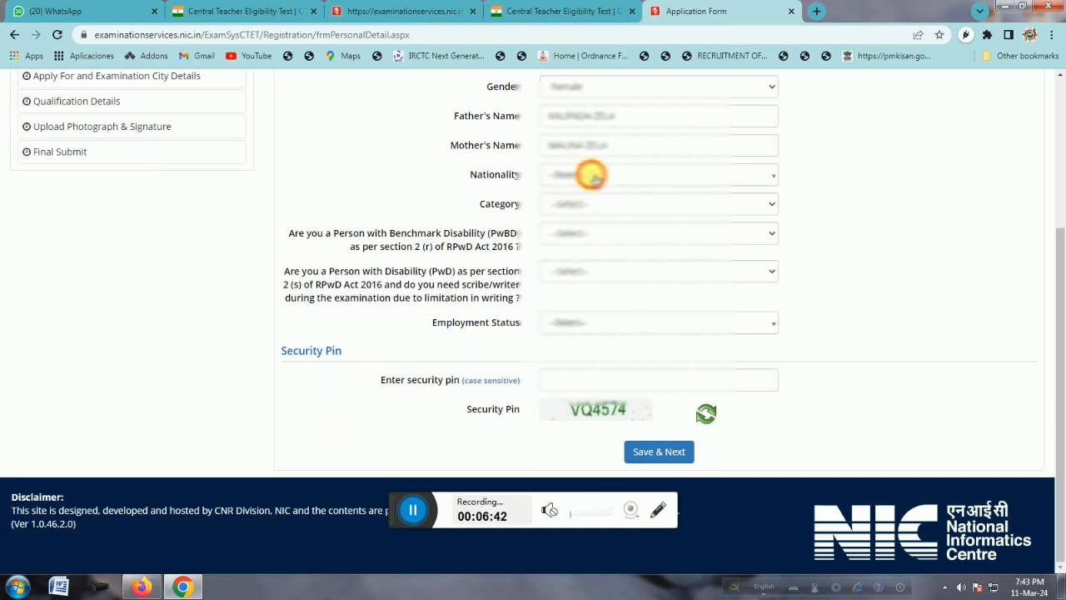
pyautogui.click(591, 175)
pyautogui.click(569, 234)
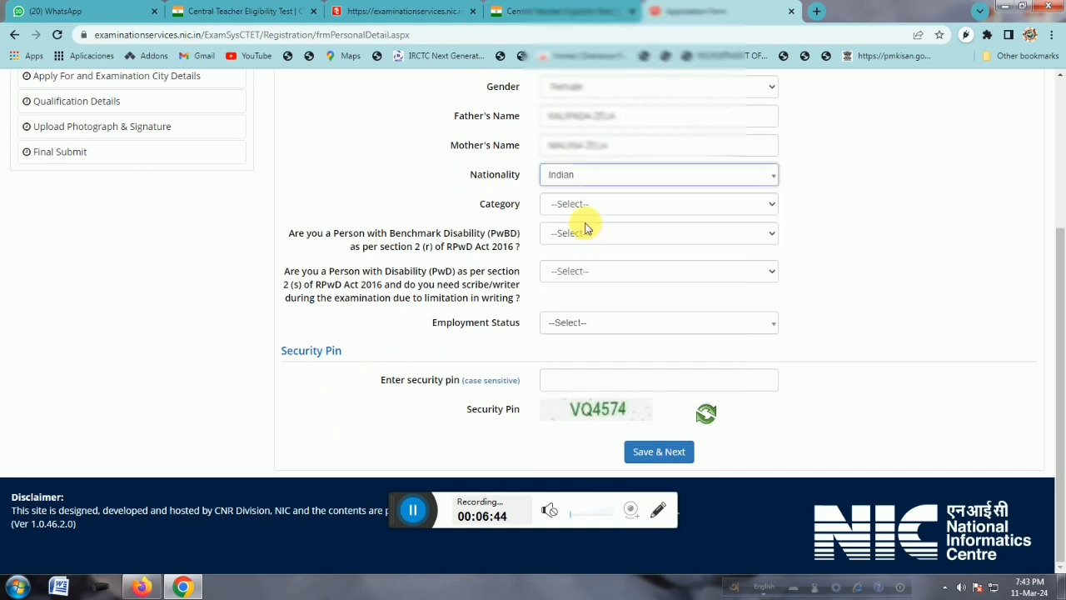
pyautogui.click(587, 207)
pyautogui.click(563, 247)
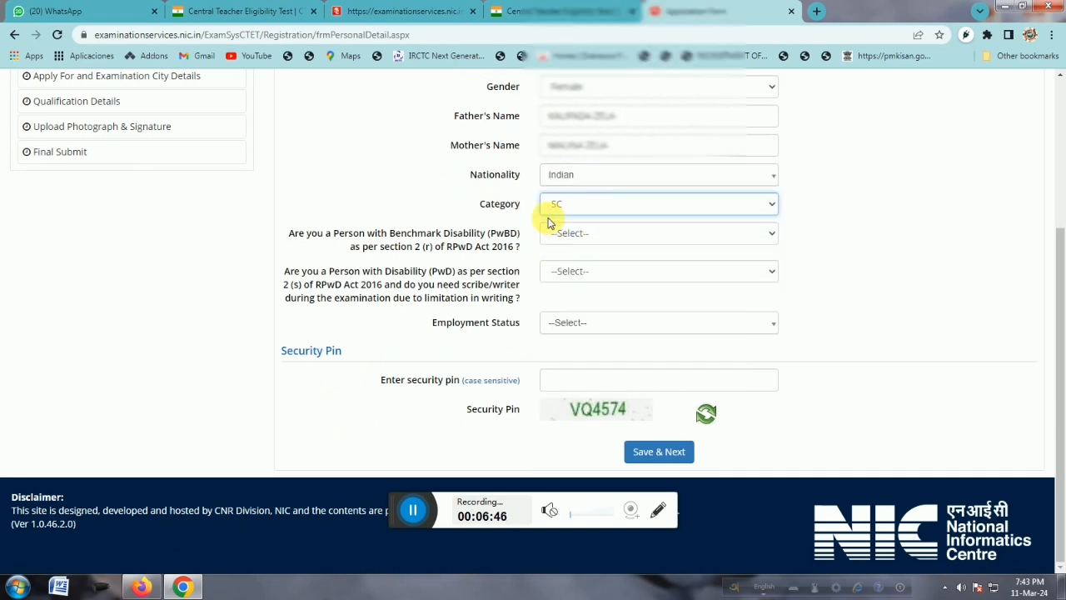
# Answer No to both disability questions, PwBD and PwD with scribe, and set the employment status to Not Employed
pyautogui.click(578, 233)
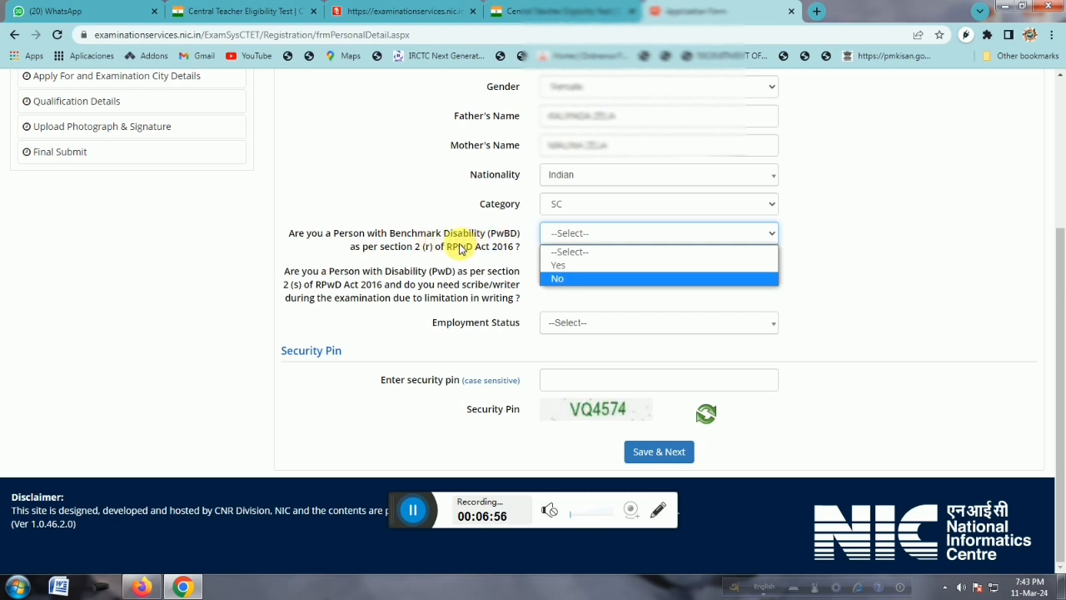
pyautogui.click(570, 278)
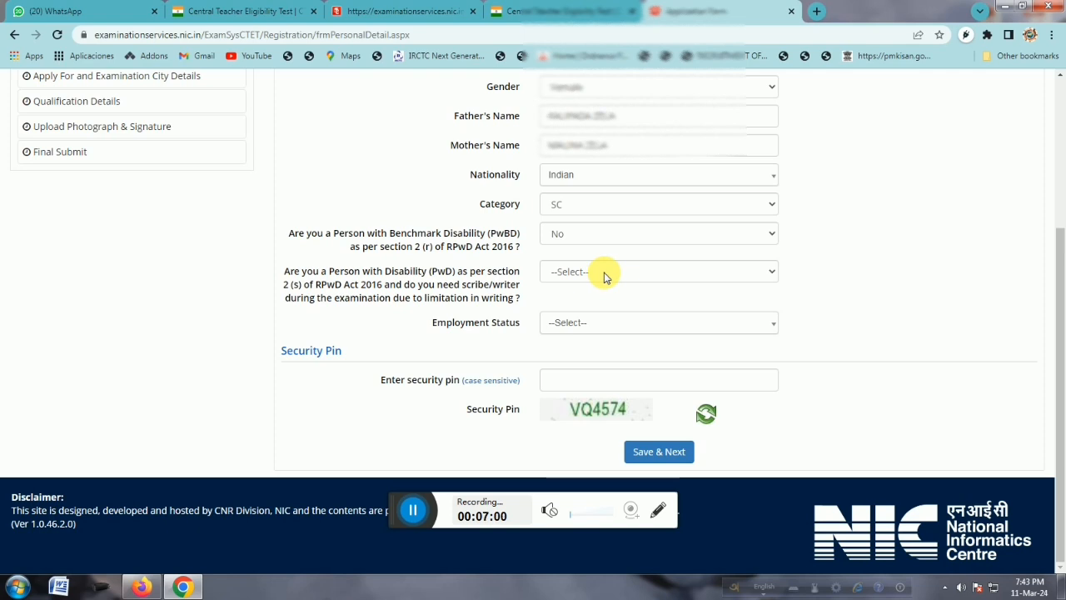
pyautogui.click(571, 271)
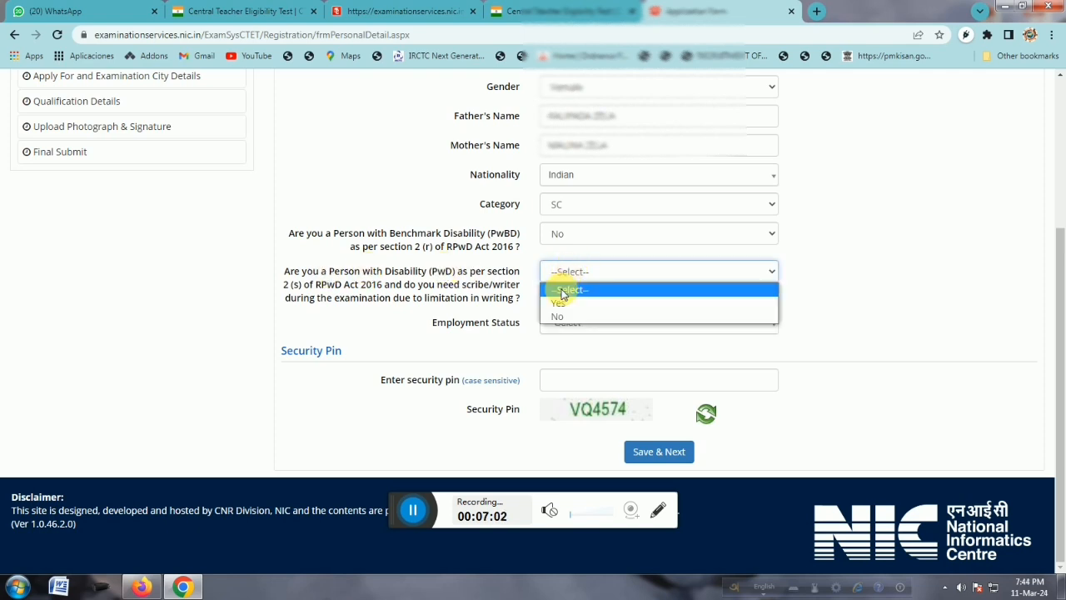
pyautogui.click(559, 320)
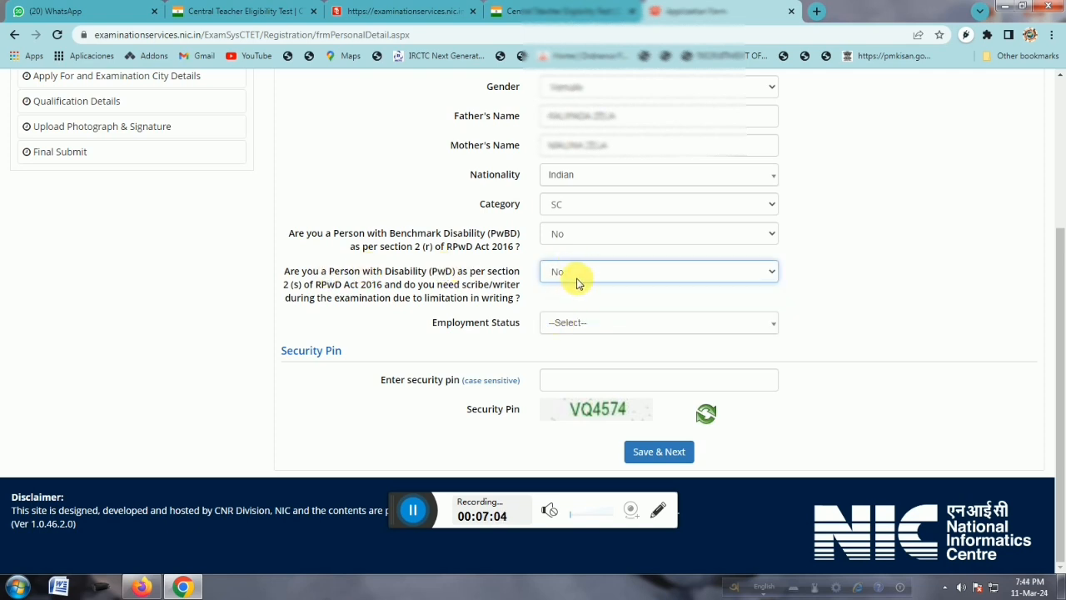
pyautogui.click(579, 325)
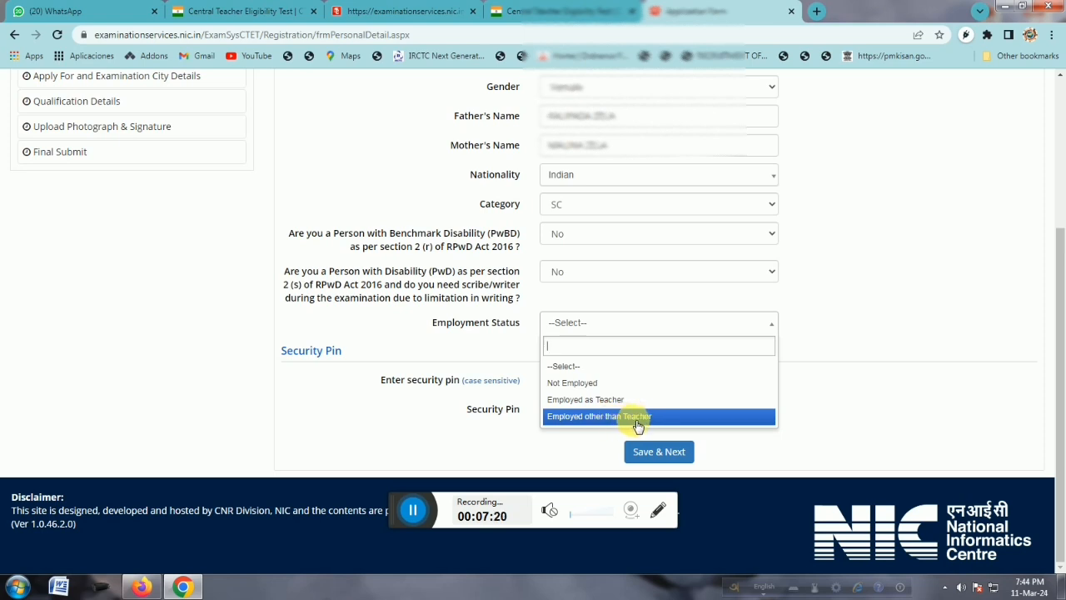
pyautogui.click(572, 382)
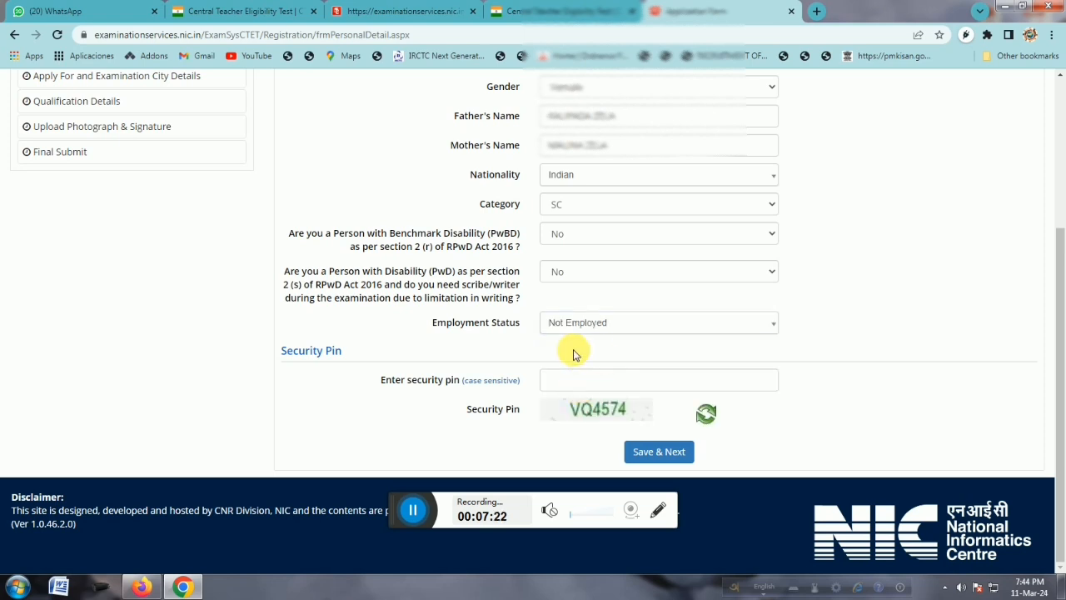
# Enter the security pin shown on the page, save the personal details and confirm submitting the section
pyautogui.click(576, 387)
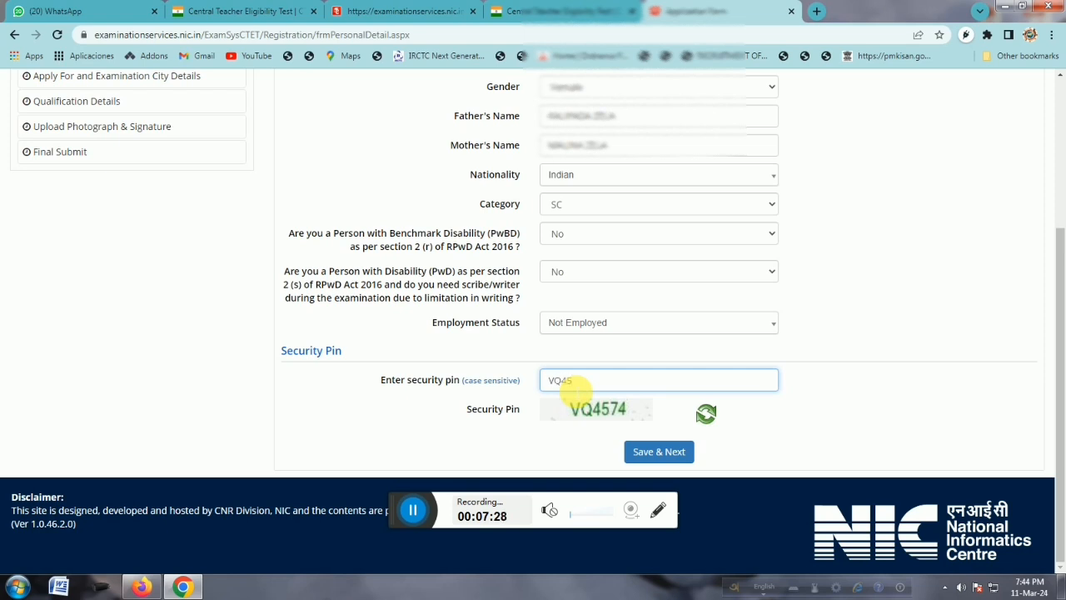
pyautogui.click(658, 451)
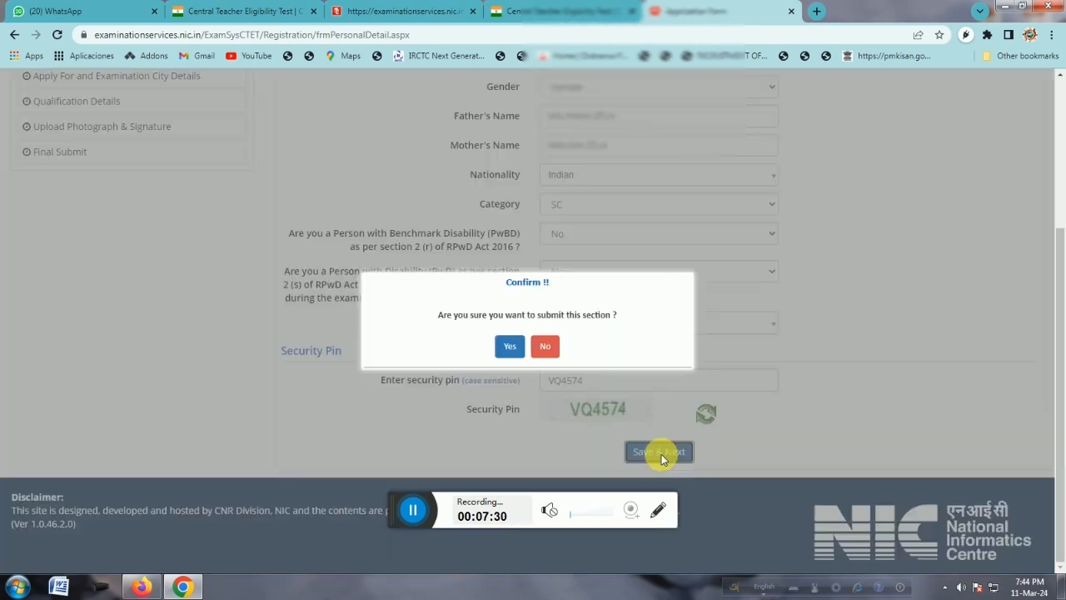
pyautogui.click(514, 348)
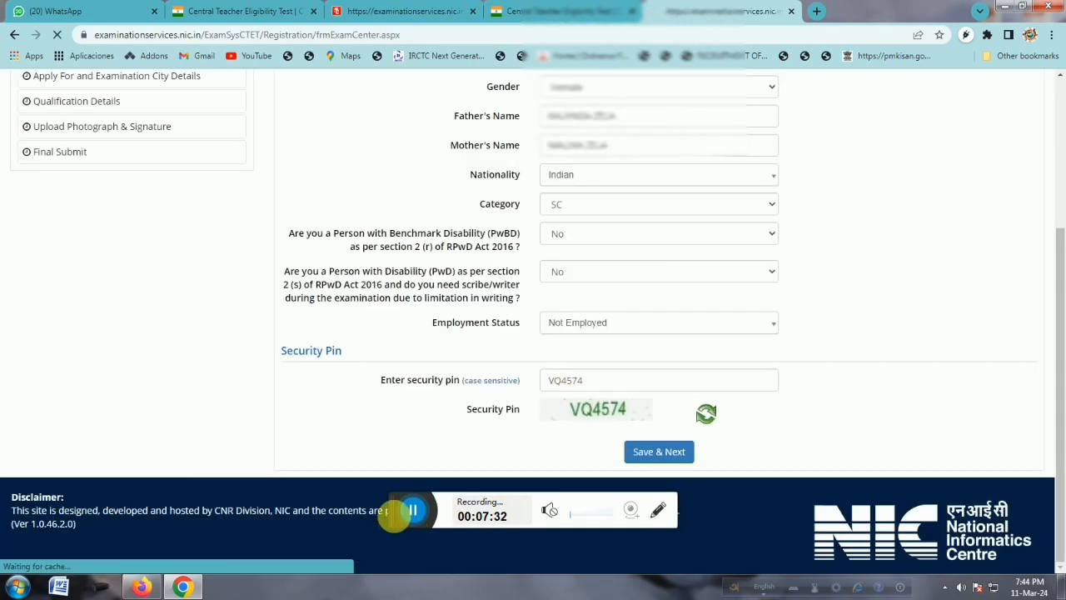
# Apply for Paper-II (Class VI-VIII) and choose Bengali for both Language1 and Language2
pyautogui.moveTo(395, 509); pyautogui.dragTo(413, 580)
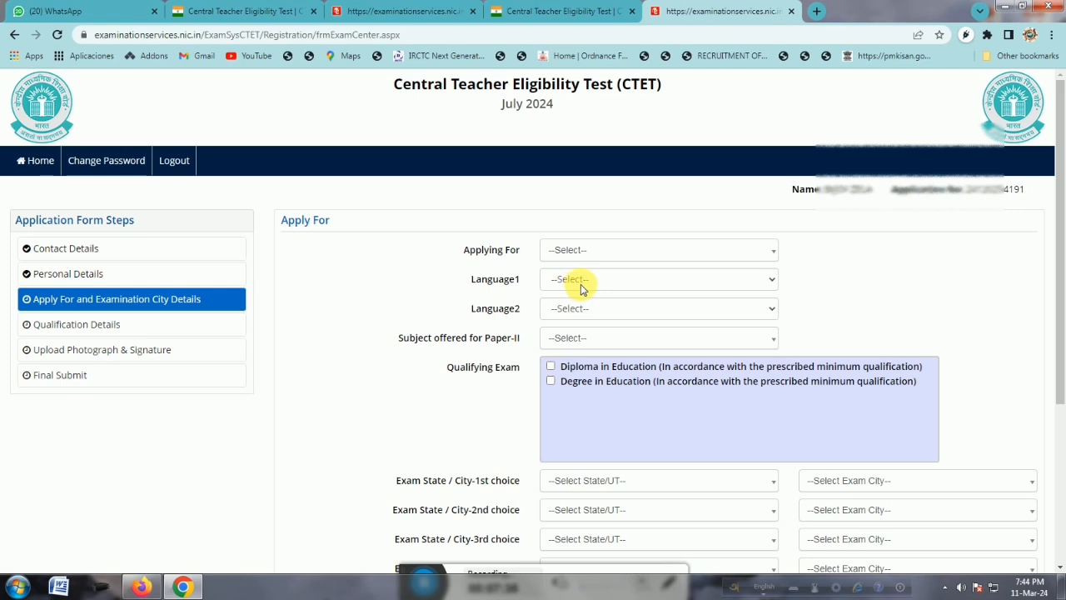
pyautogui.click(601, 249)
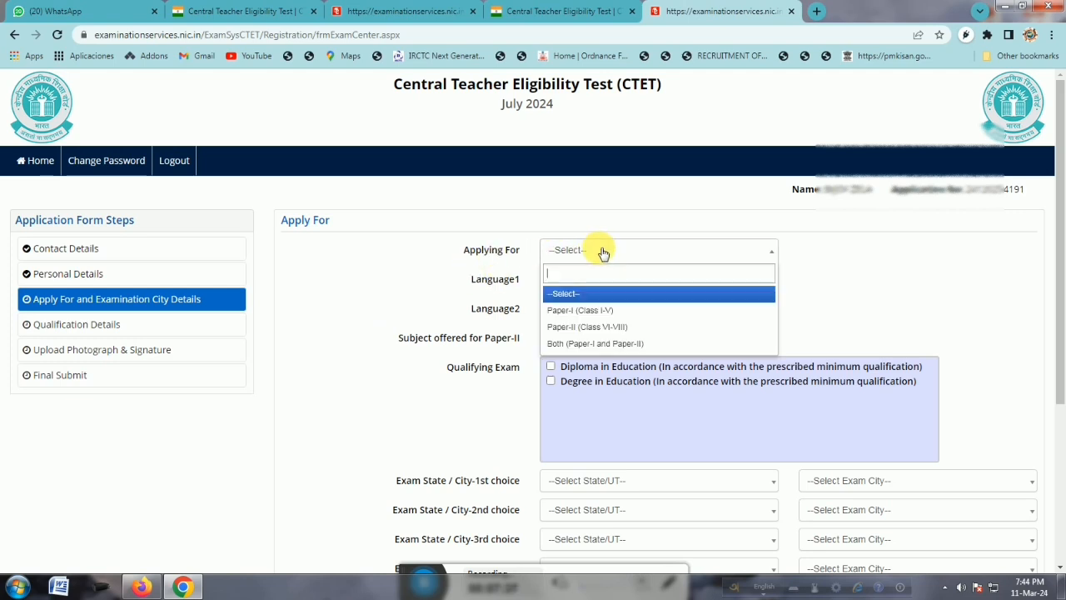
pyautogui.click(595, 329)
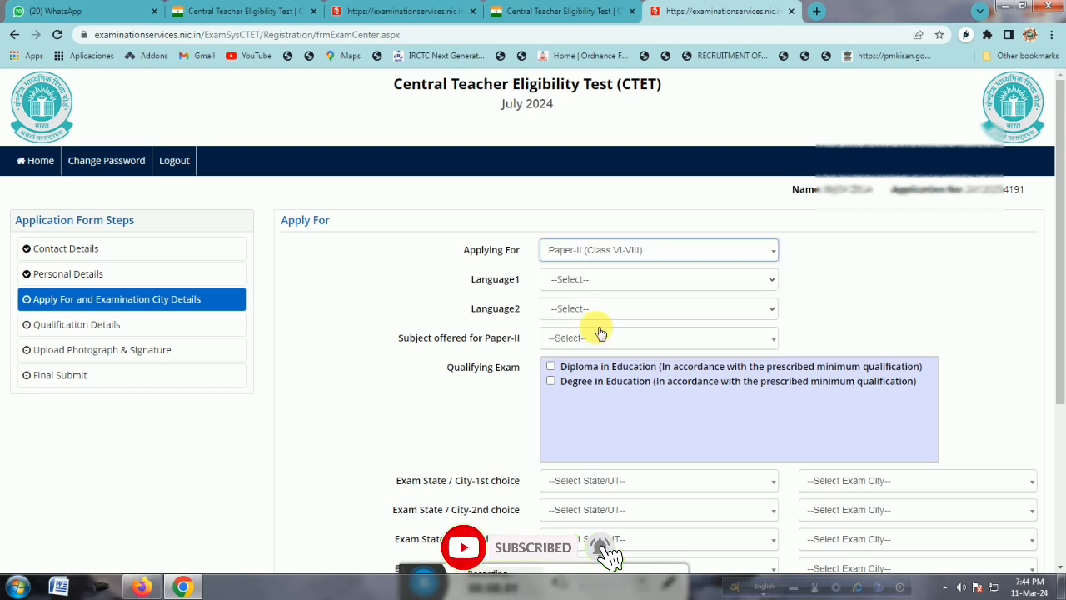
pyautogui.click(590, 284)
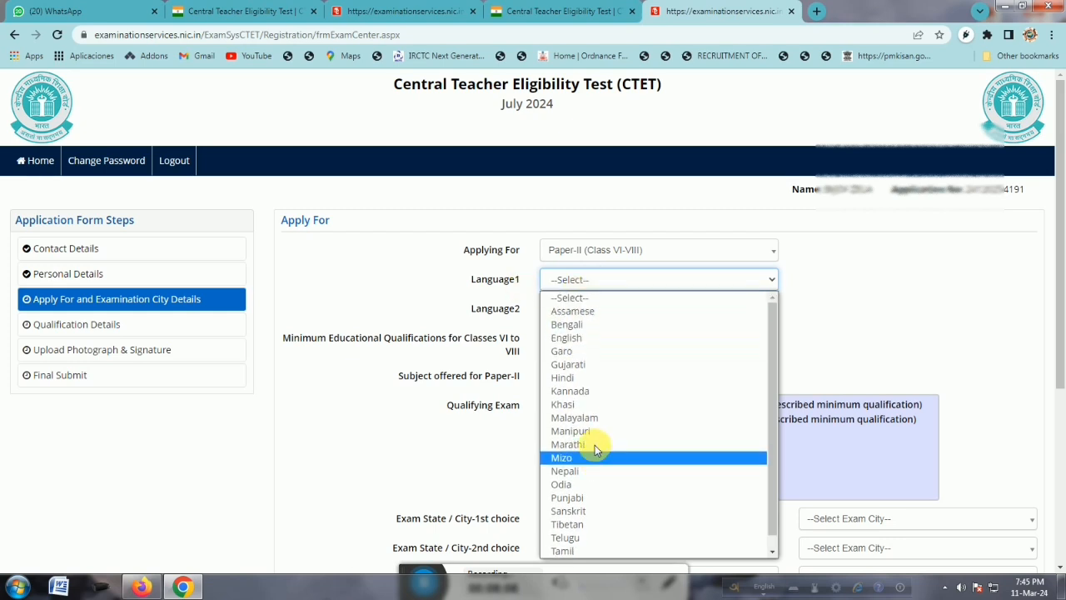
pyautogui.click(548, 325)
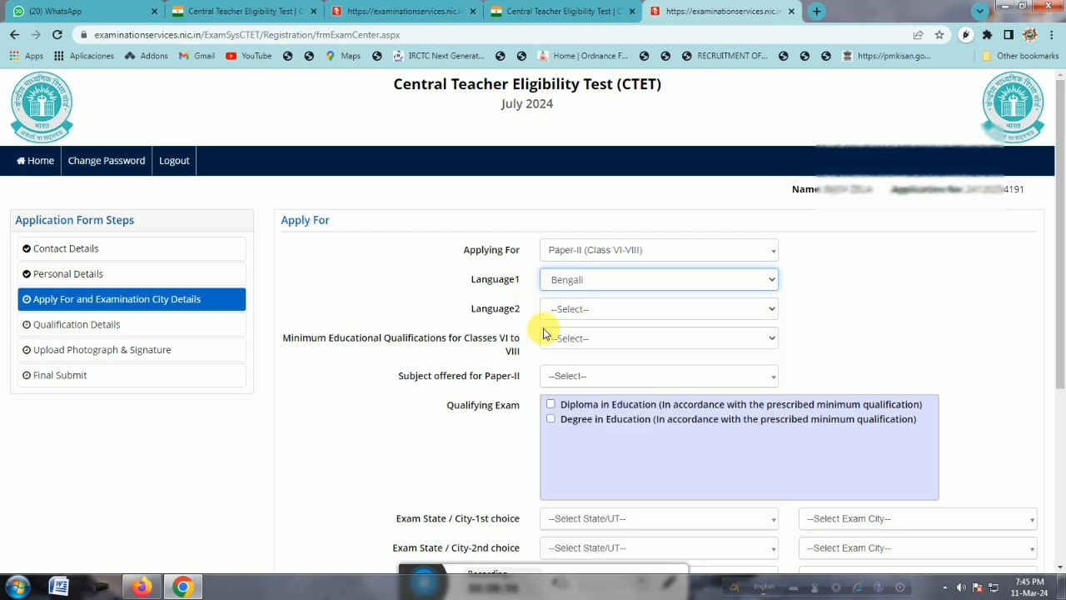
pyautogui.click(617, 312)
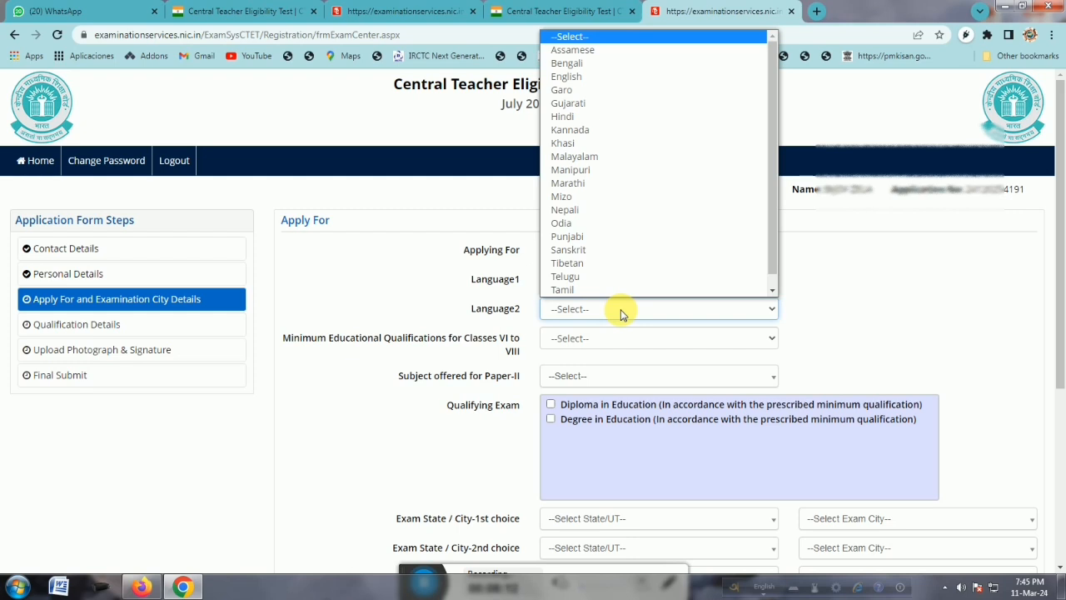
pyautogui.click(575, 63)
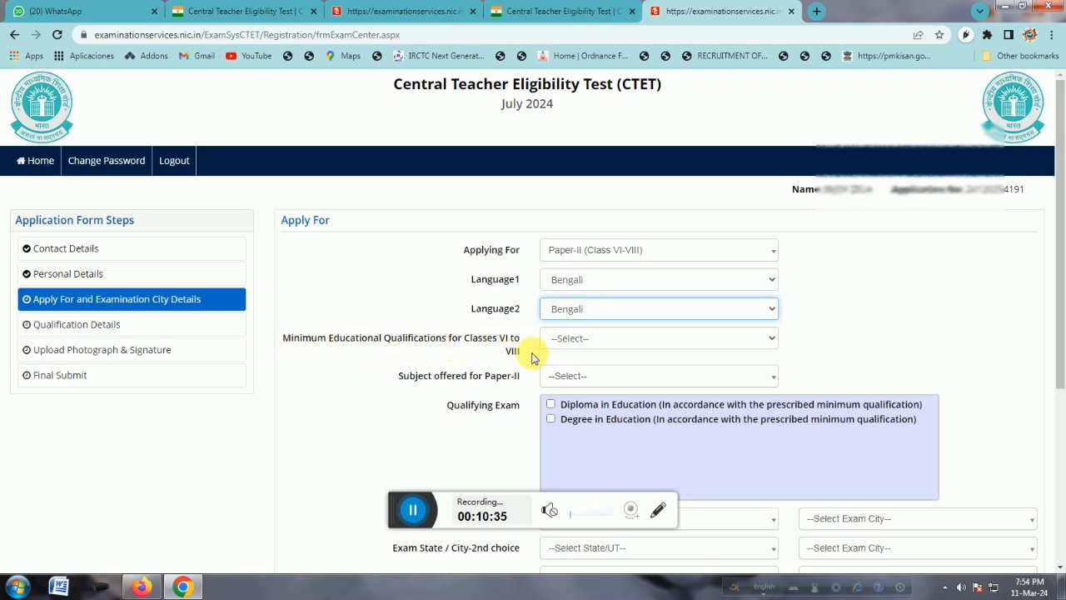
# Review the list of qualification IDs and set the minimum educational qualification for Classes VI to VIII to 2
pyautogui.click(617, 344)
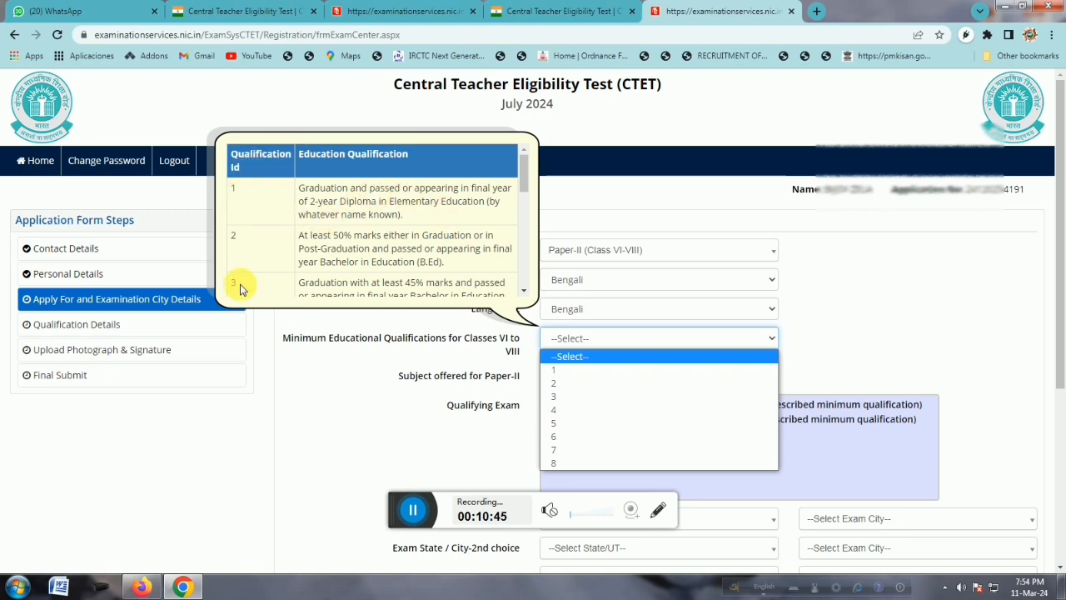
pyautogui.scroll(-5, 250, 250)
pyautogui.scroll(5, 254, 268)
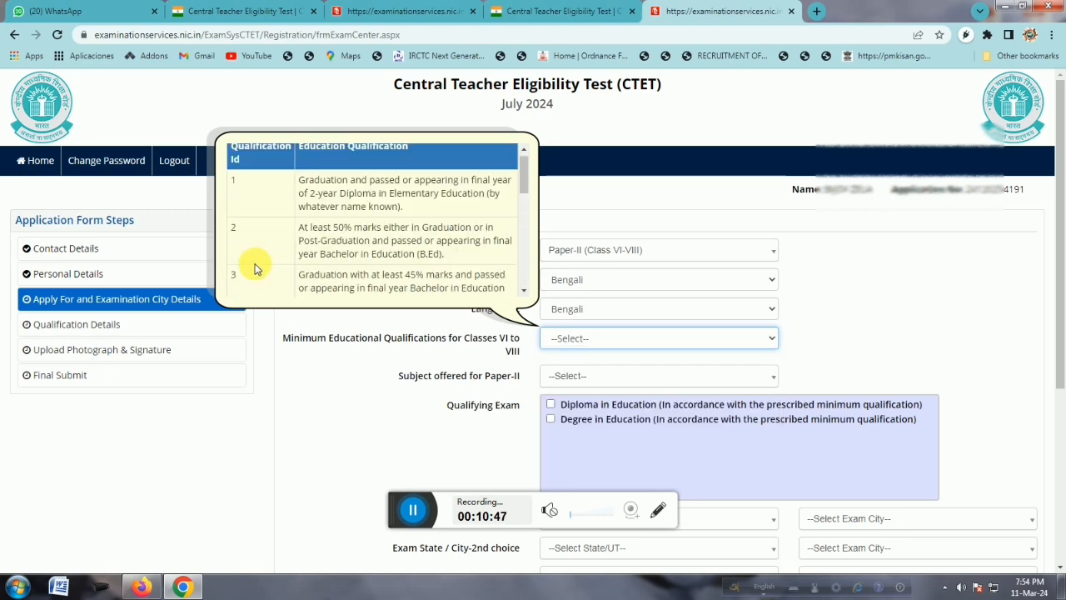
pyautogui.scroll(1, 255, 267)
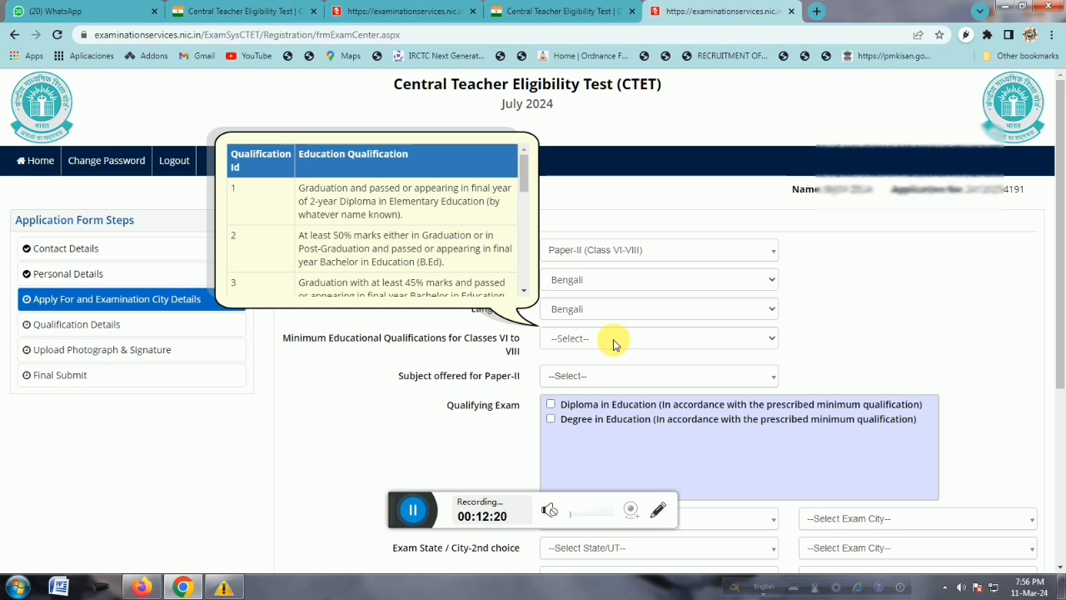
pyautogui.click(614, 344)
pyautogui.click(601, 381)
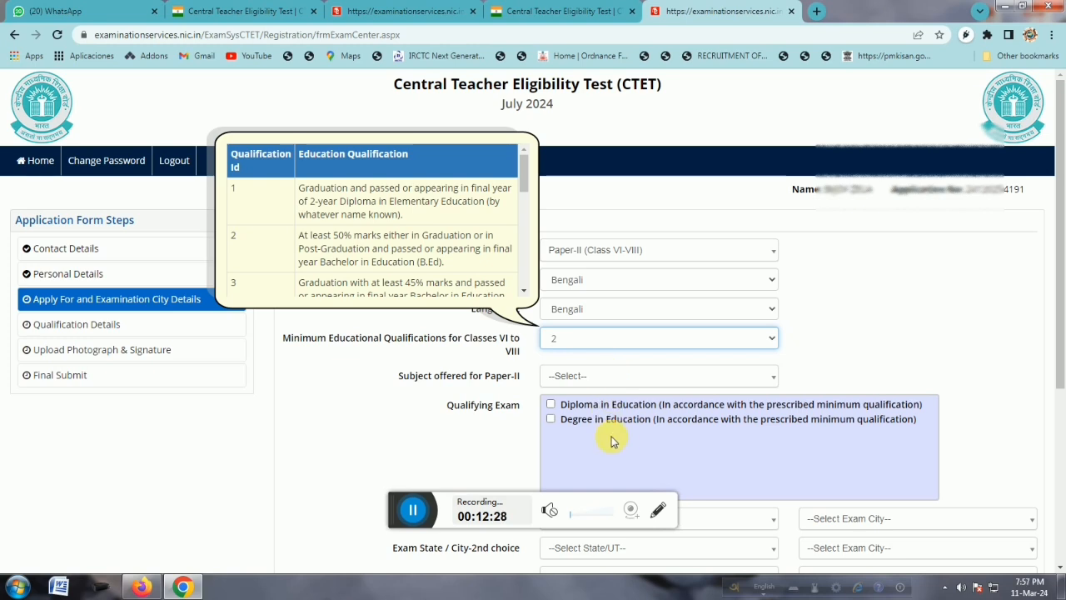
pyautogui.click(505, 405)
# Choose Social Science as the Paper-II subject and mark Degree in Education as the qualifying exam
pyautogui.scroll(-1, 504, 404)
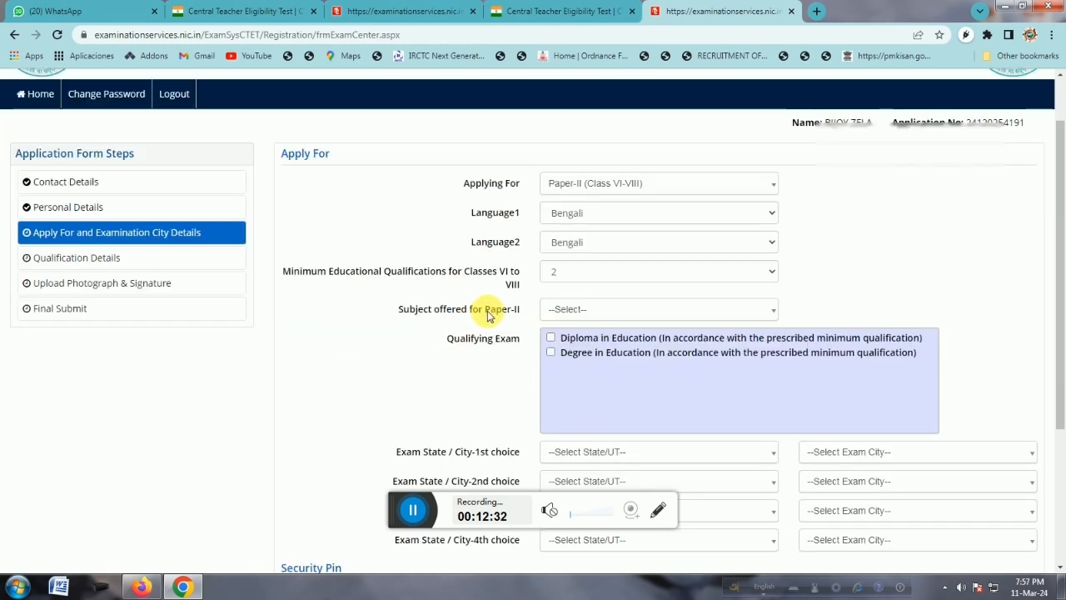
pyautogui.click(596, 312)
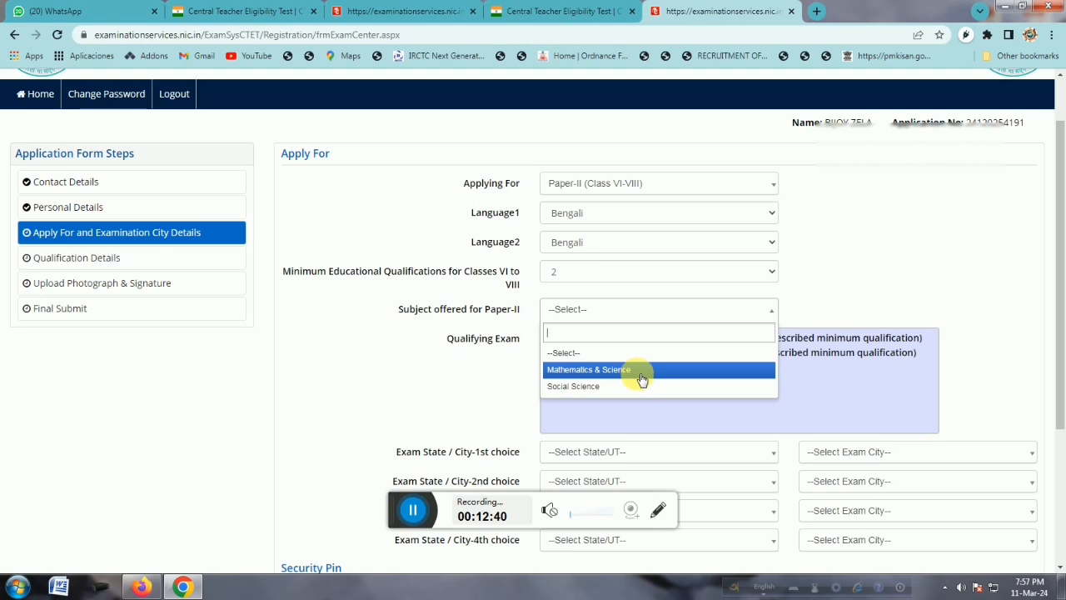
pyautogui.click(600, 390)
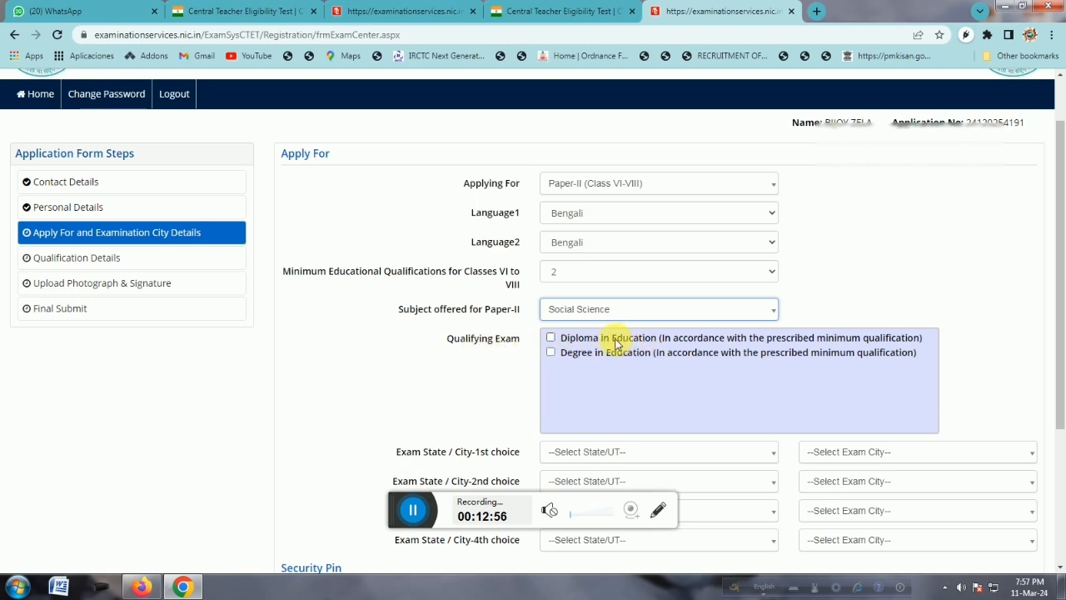
pyautogui.click(552, 353)
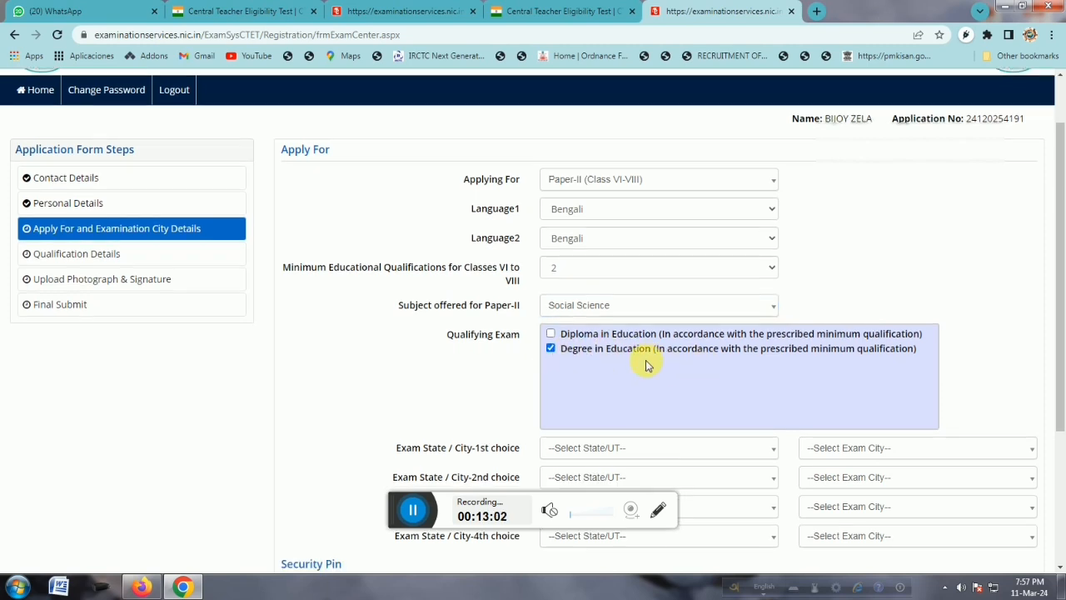
# Set the first-choice exam state to WEST BENGAL and its exam city to KOLKATA
pyautogui.scroll(-2, 645, 364)
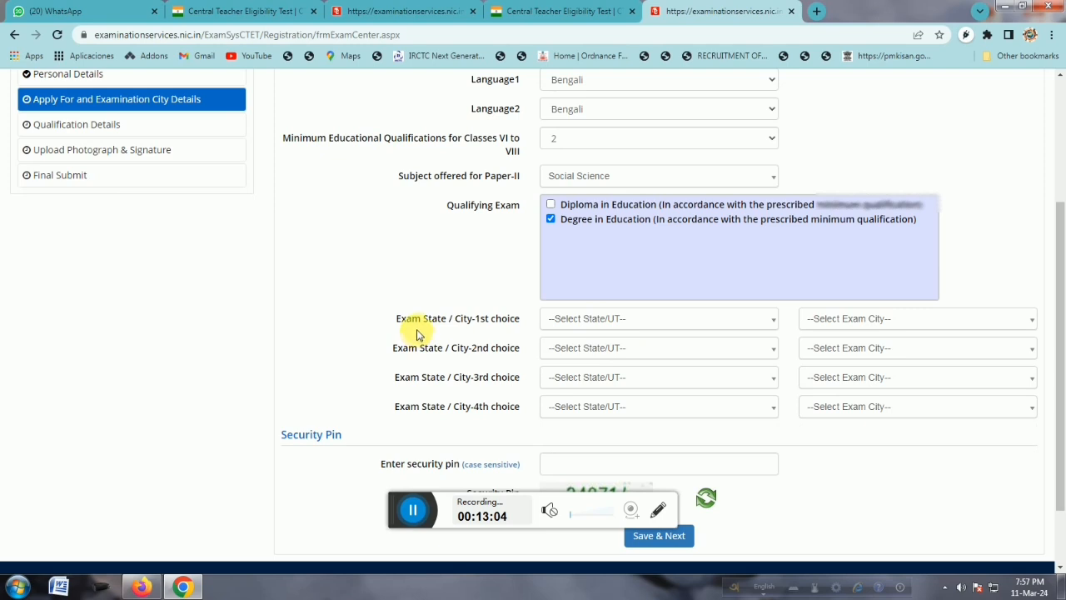
pyautogui.click(657, 328)
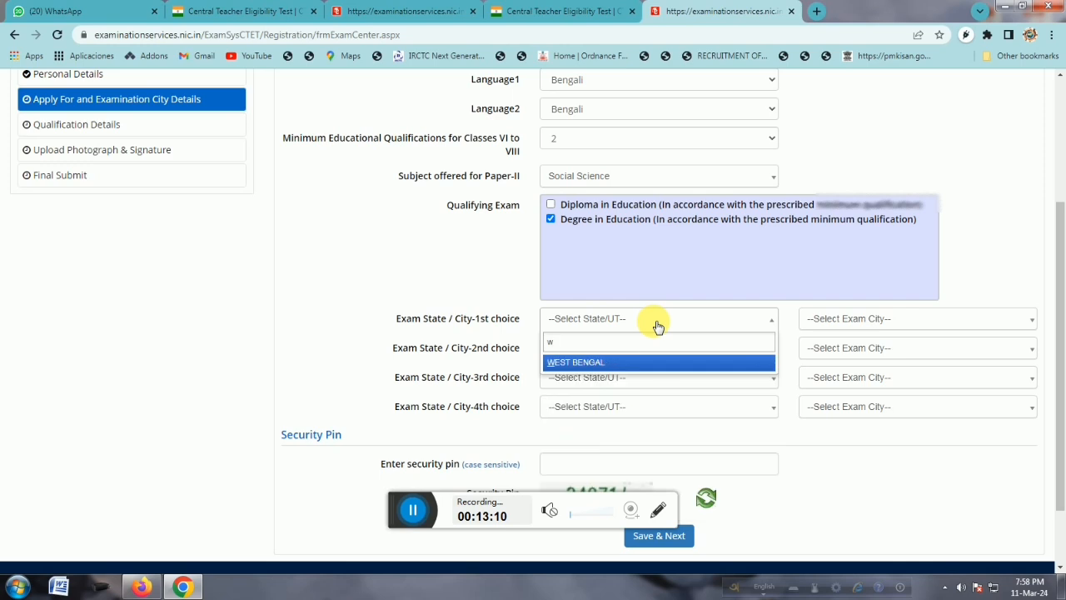
pyautogui.click(607, 361)
pyautogui.click(948, 328)
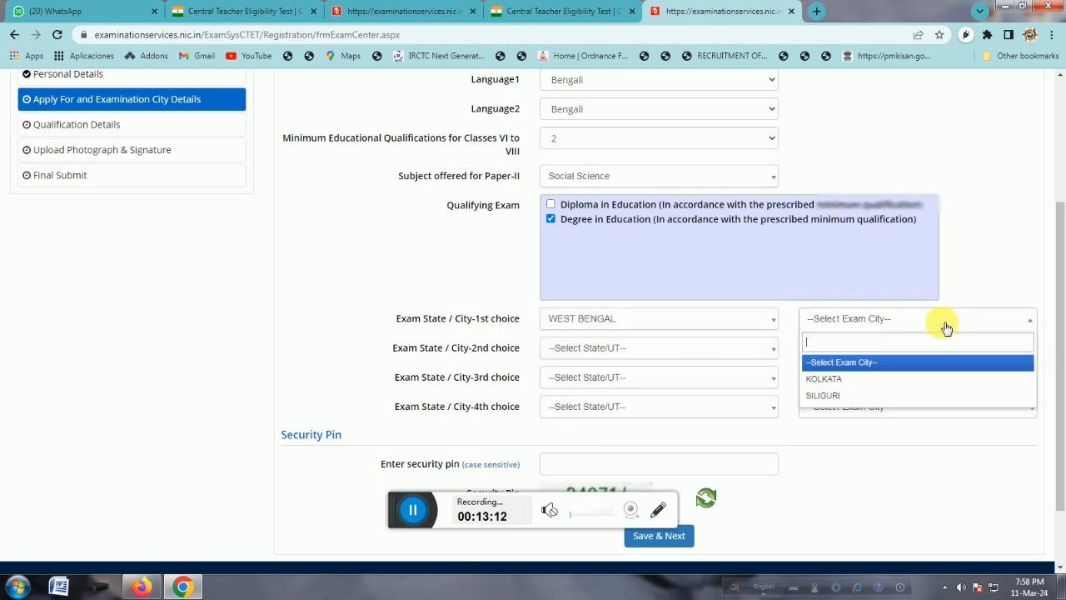
pyautogui.click(863, 375)
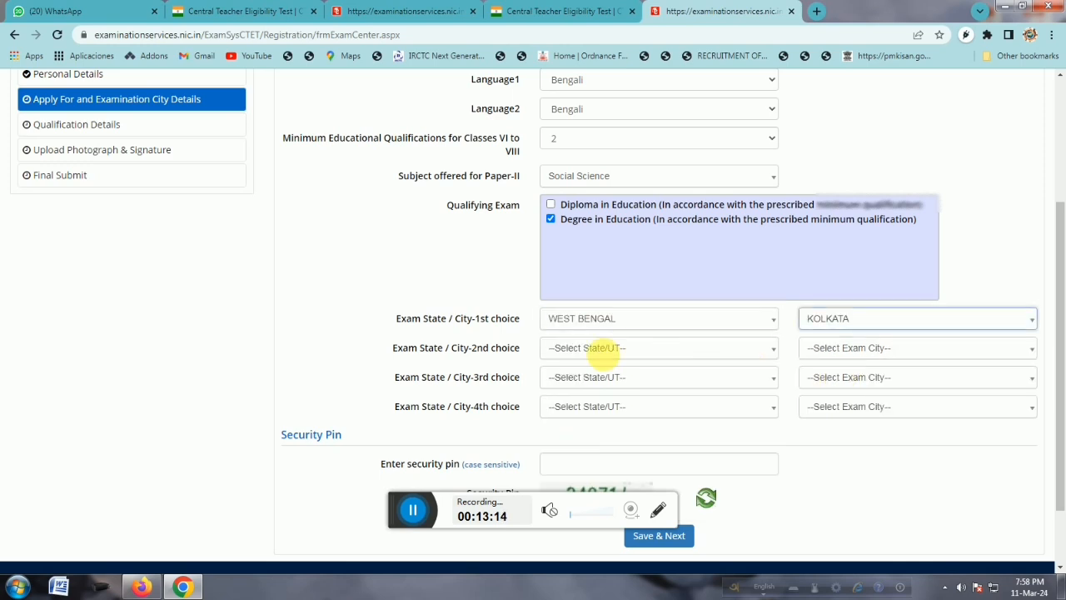
# Set the second-choice exam state to WEST BENGAL and its exam city to SILIGURI
pyautogui.click(586, 353)
pyautogui.click(586, 352)
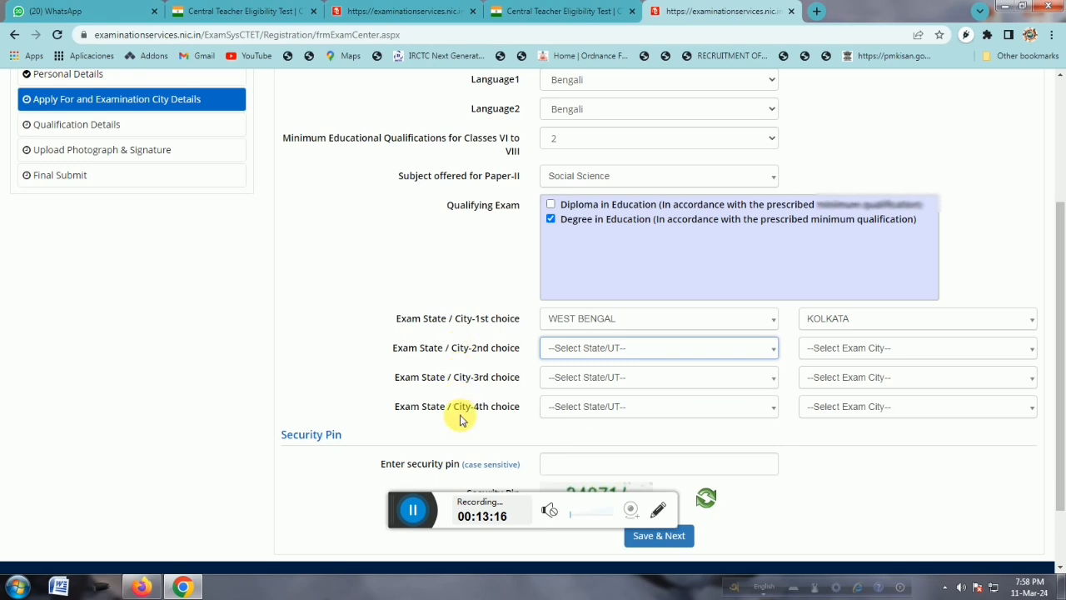
pyautogui.scroll(-1, 516, 374)
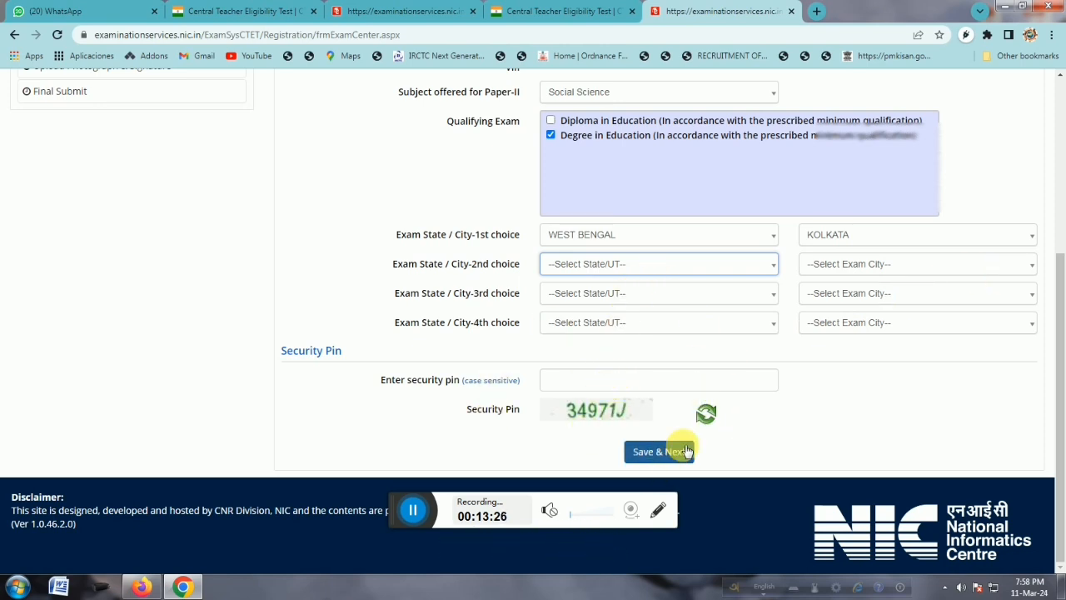
pyautogui.click(612, 266)
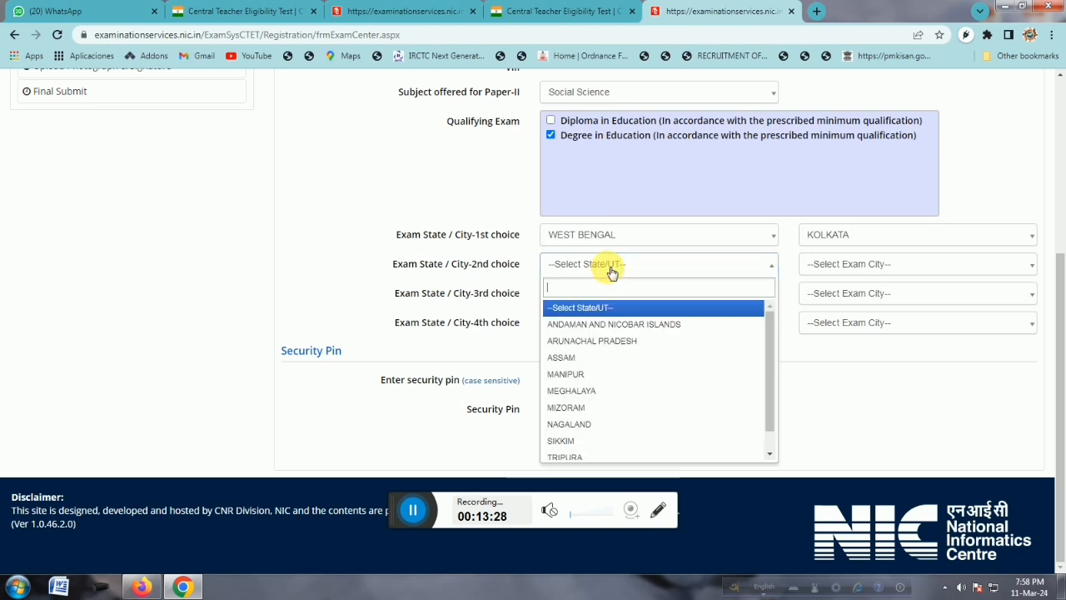
pyautogui.write('wes')
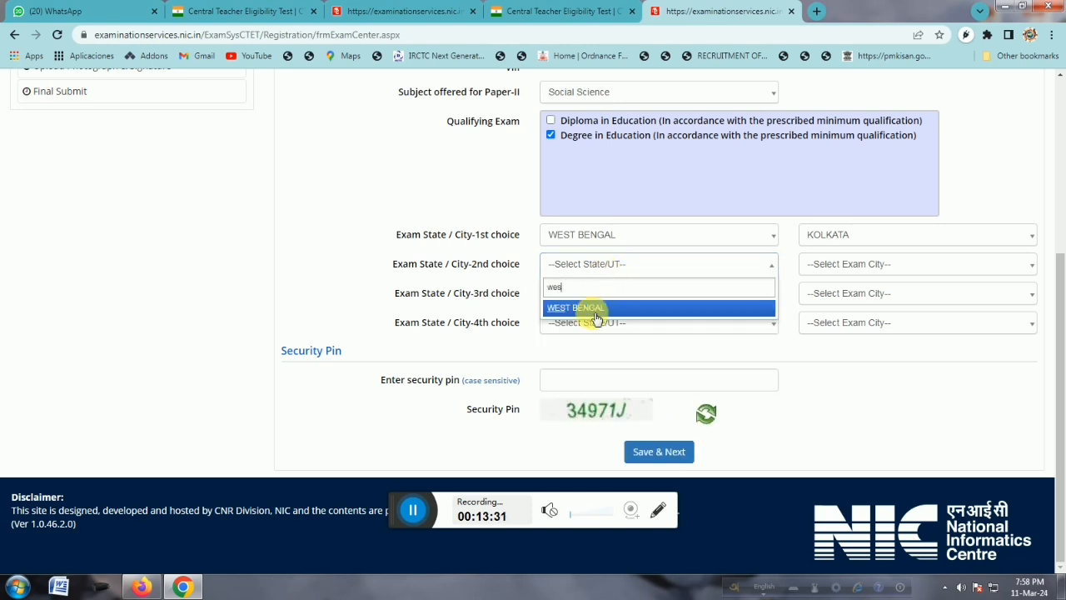
pyautogui.click(593, 308)
pyautogui.click(811, 268)
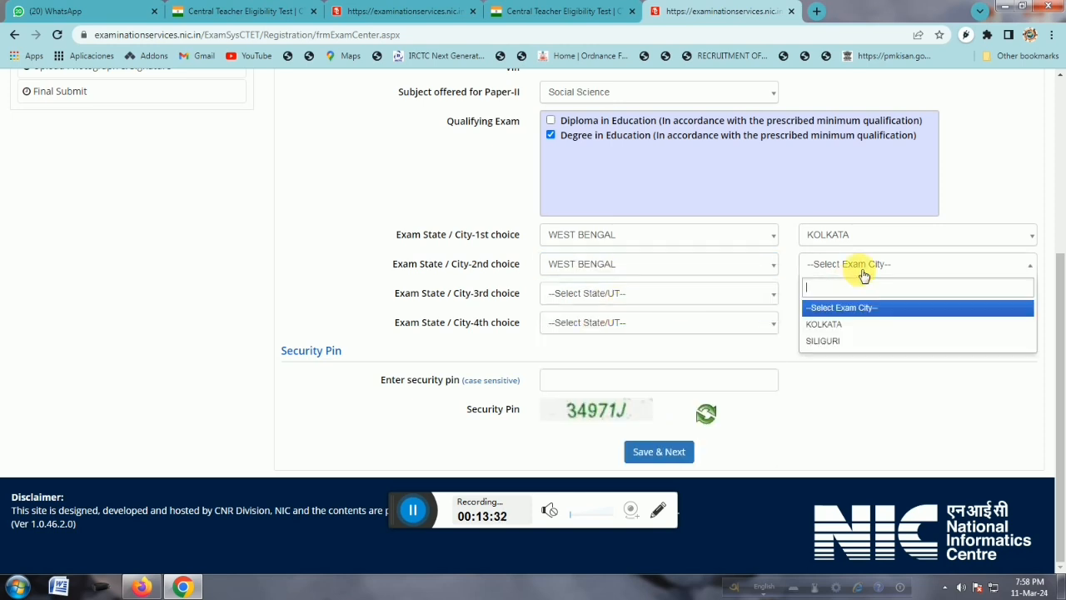
pyautogui.click(850, 325)
pyautogui.click(645, 108)
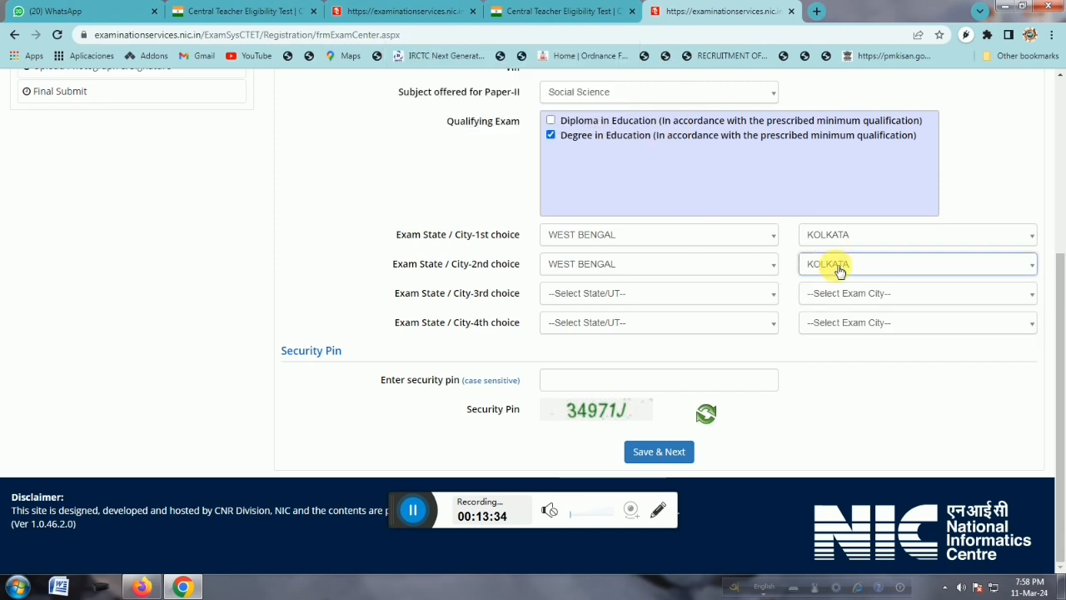
pyautogui.click(841, 265)
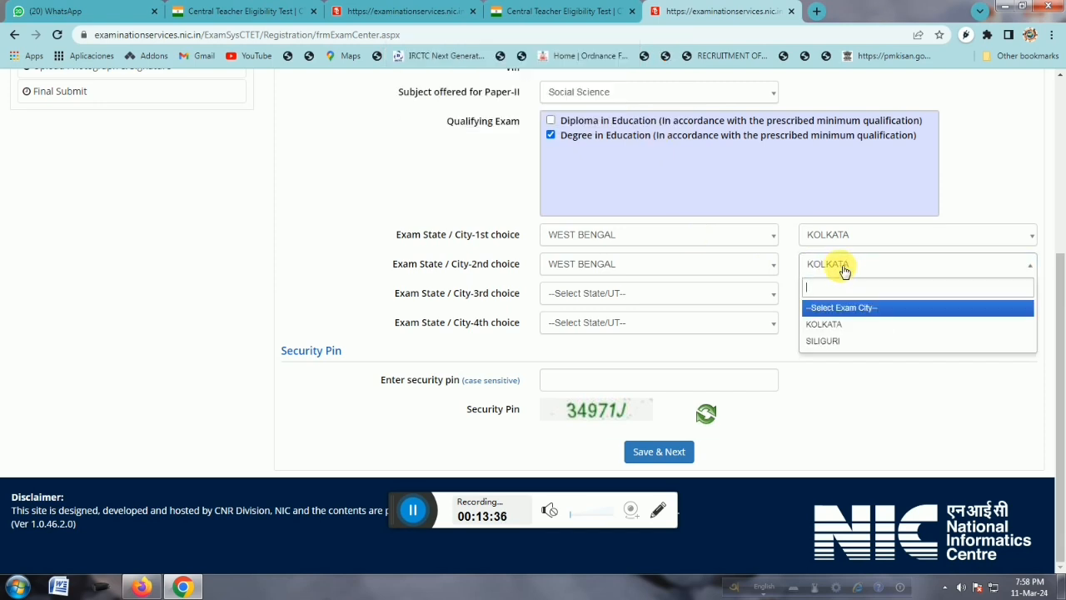
pyautogui.click(832, 340)
# Set the third-choice exam state to TRIPURA and its exam city to AGARTALA
pyautogui.click(612, 296)
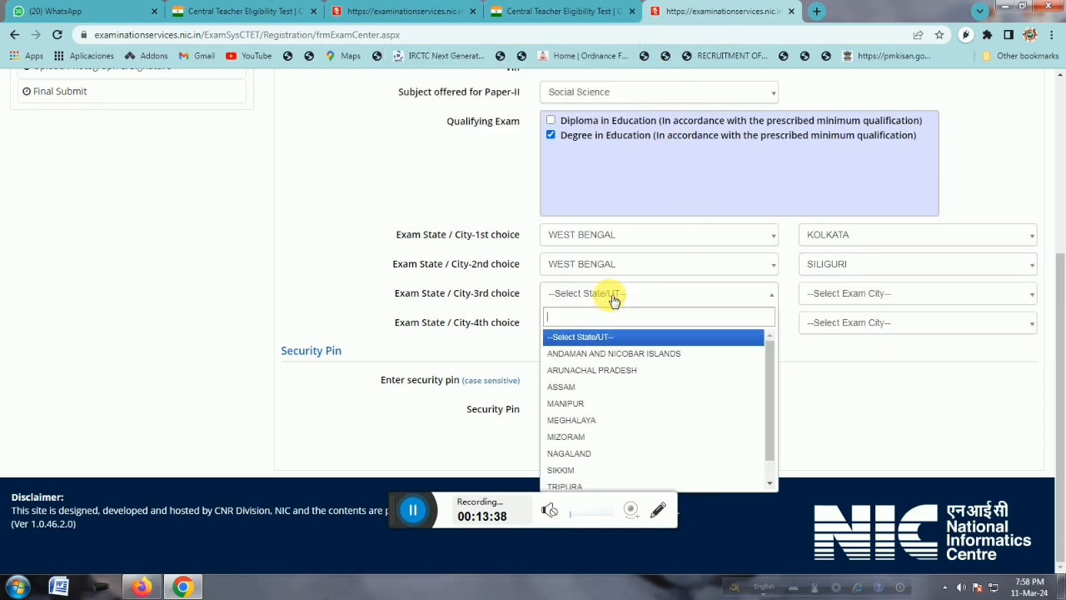
pyautogui.scroll(-1, 630, 411)
pyautogui.scroll(1, 637, 438)
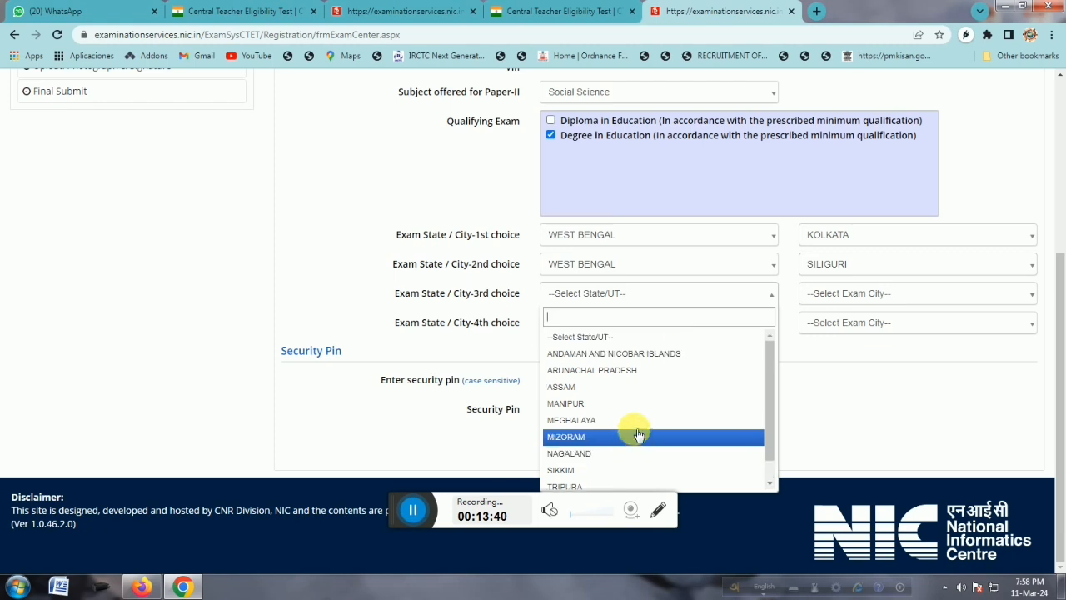
pyautogui.scroll(-1, 616, 434)
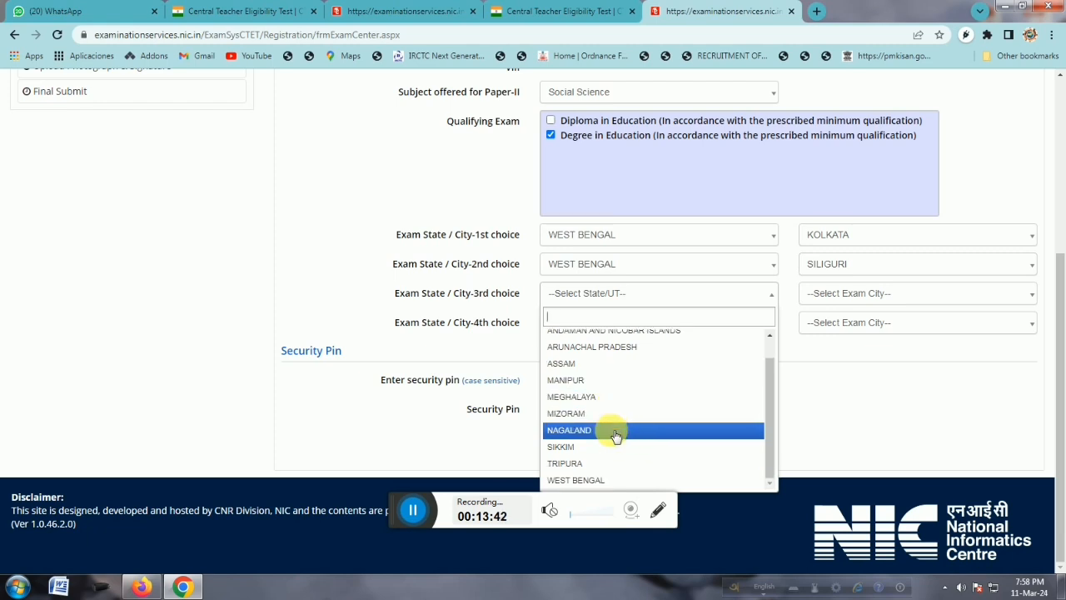
pyautogui.scroll(1, 622, 412)
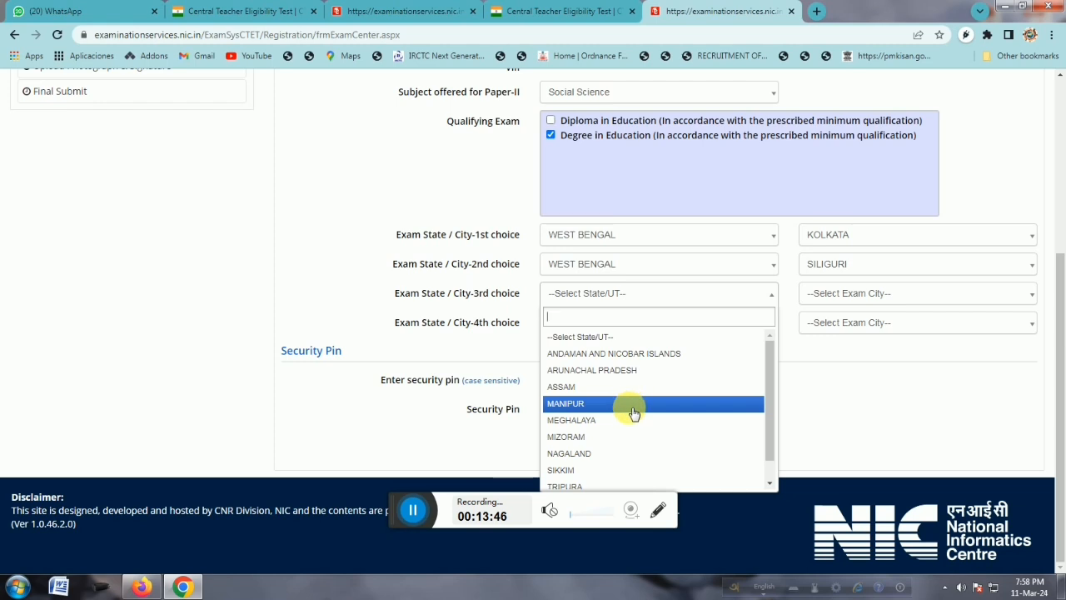
pyautogui.scroll(-1, 628, 437)
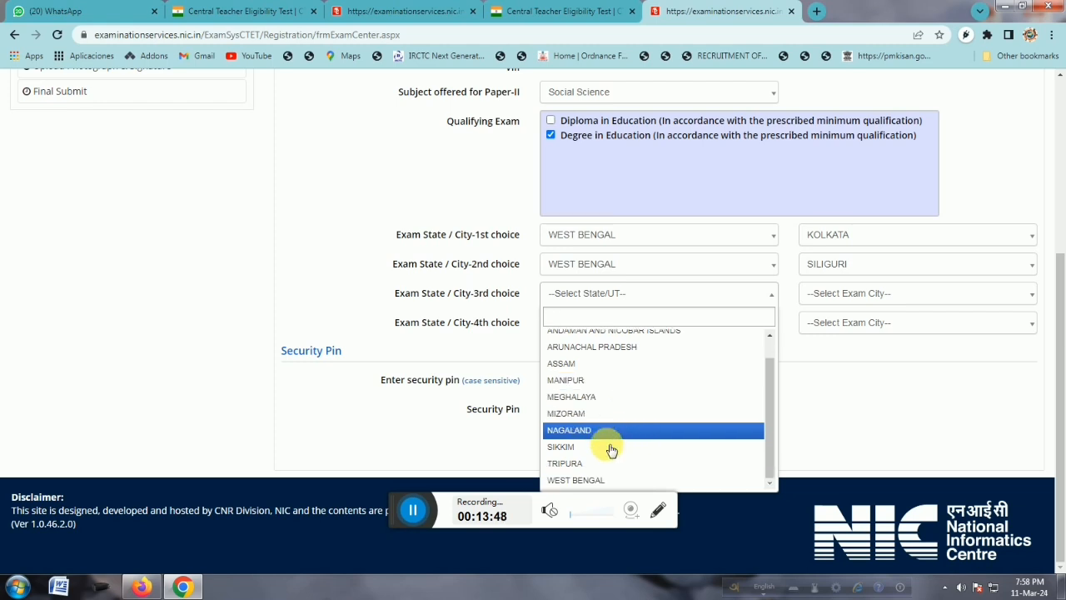
pyautogui.click(587, 466)
pyautogui.click(869, 297)
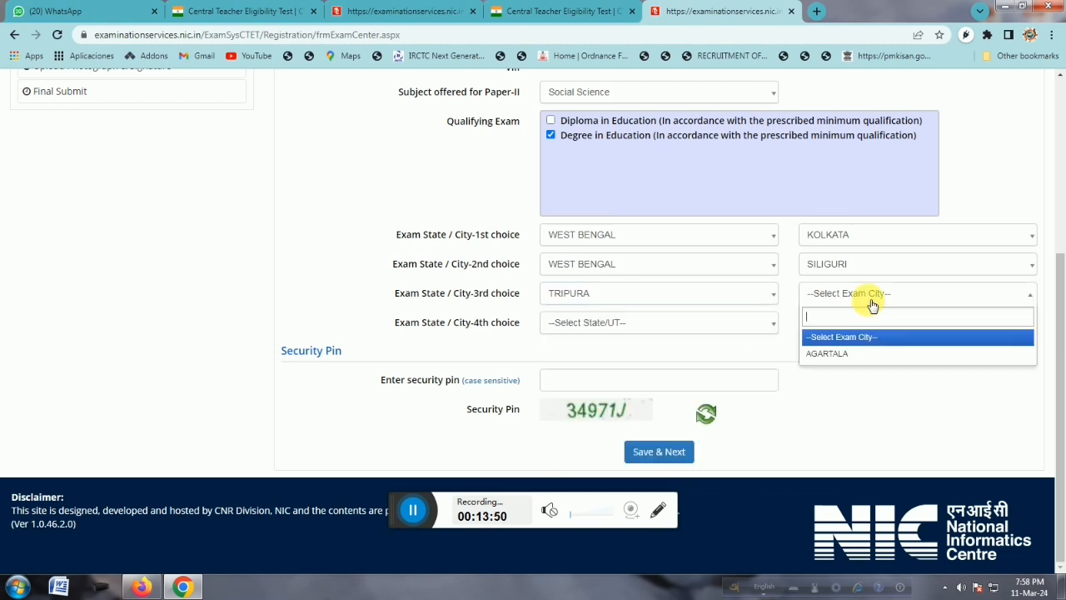
pyautogui.click(833, 353)
# Set the fourth-choice exam state to ANDAMAN AND NICOBAR ISLANDS and its exam city to PORT BLAIR
pyautogui.click(648, 327)
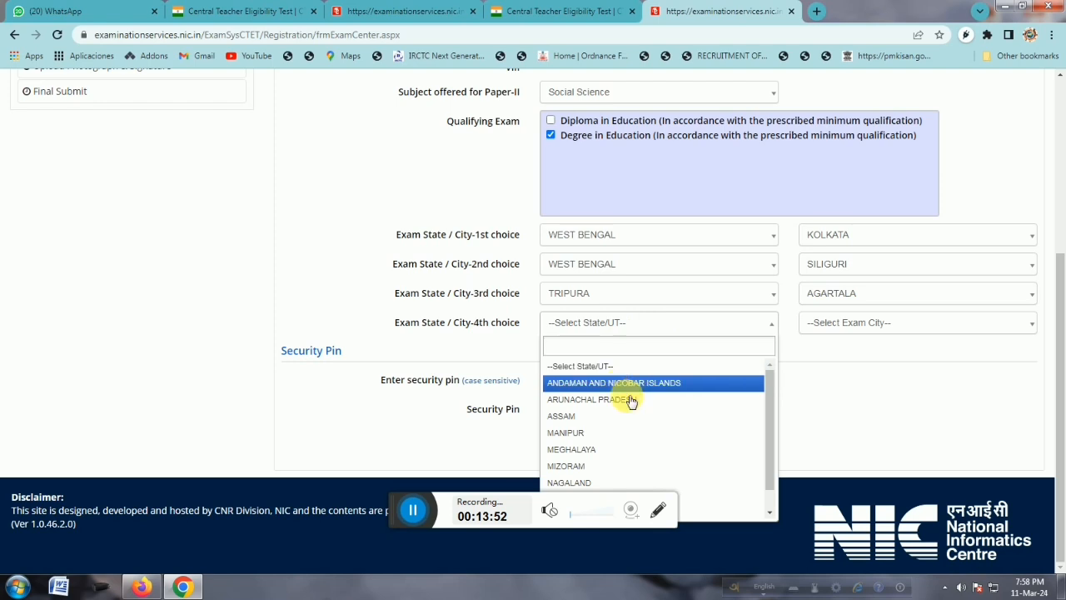
pyautogui.click(613, 382)
pyautogui.click(880, 325)
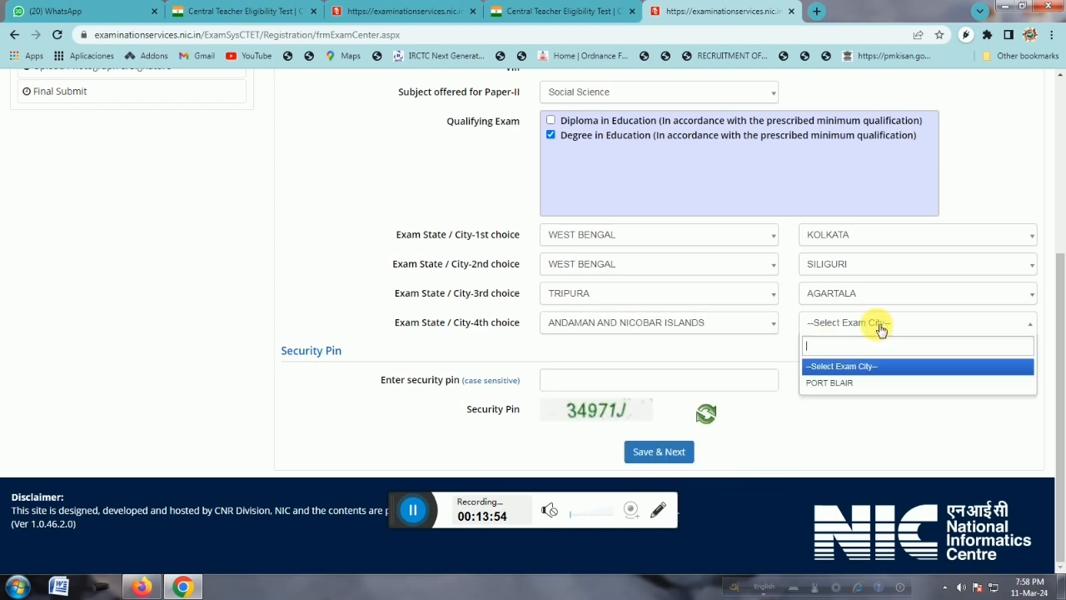
pyautogui.click(823, 381)
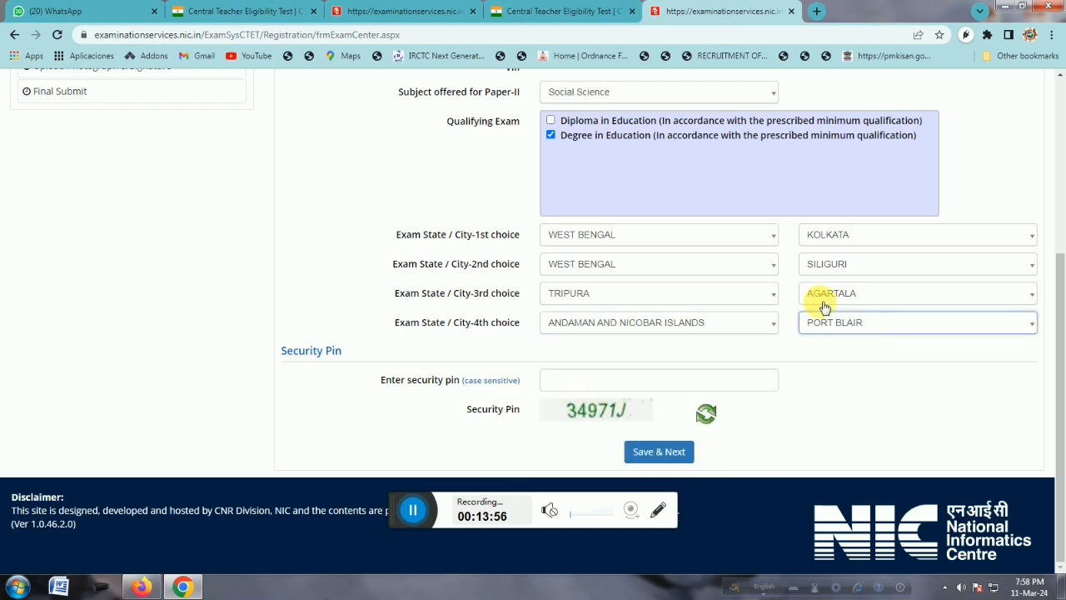
# Enter the displayed security pin and try to submit the exam paper and city section
pyautogui.click(576, 383)
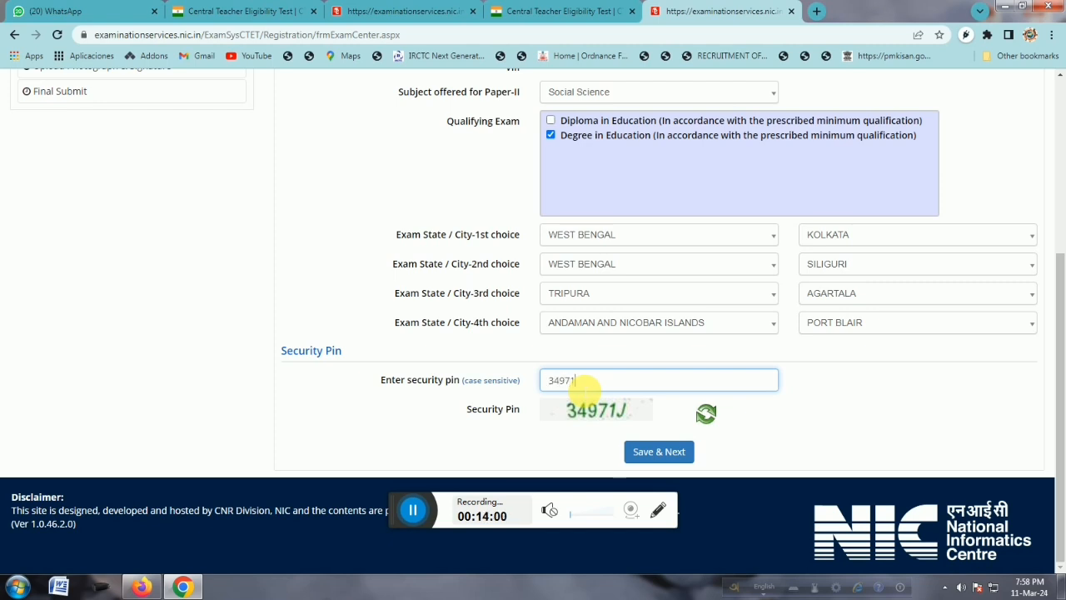
pyautogui.write('34971J')
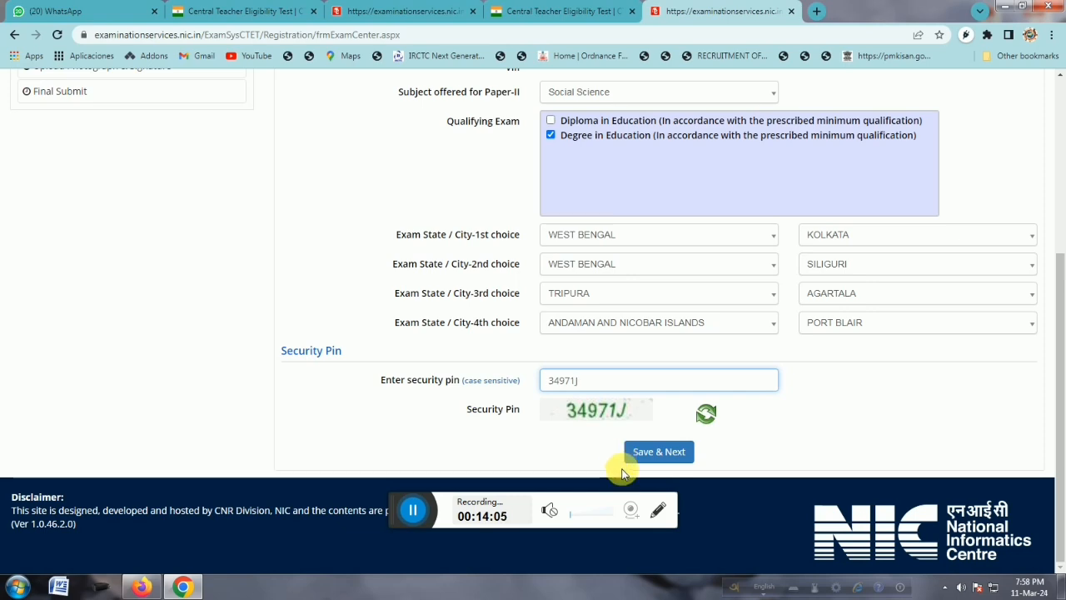
pyautogui.click(658, 451)
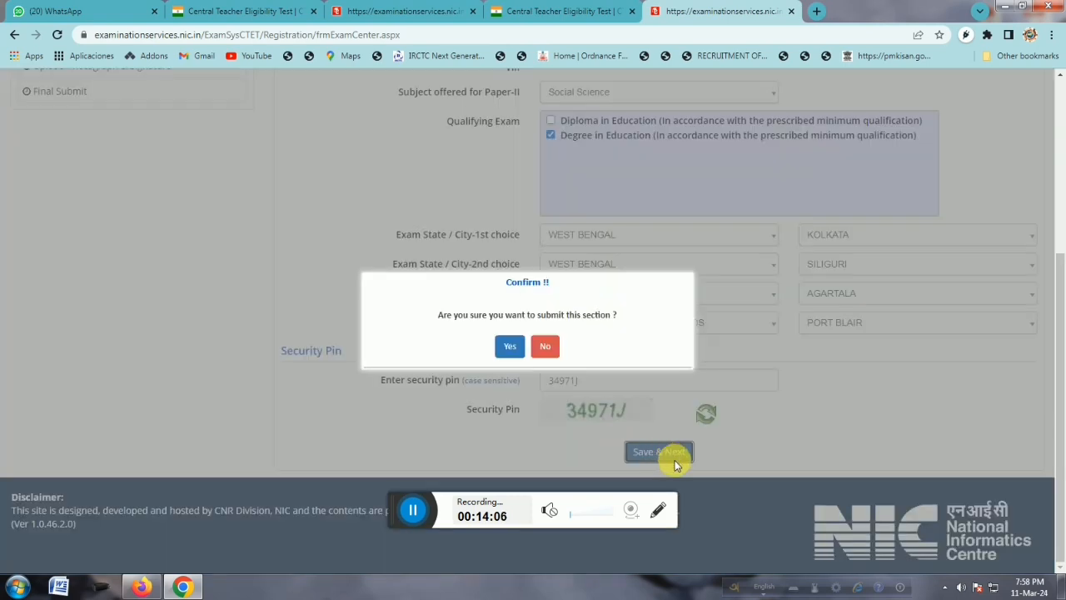
pyautogui.click(511, 348)
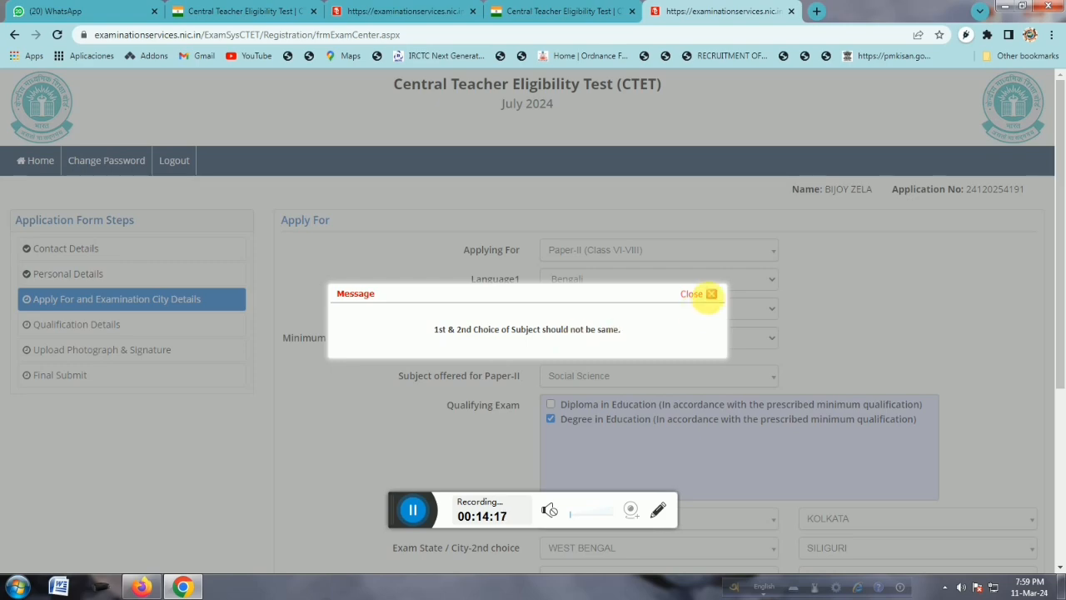
pyautogui.click(710, 294)
# Review the paper and exam city entries and change Language2 to English
pyautogui.scroll(-3, 721, 374)
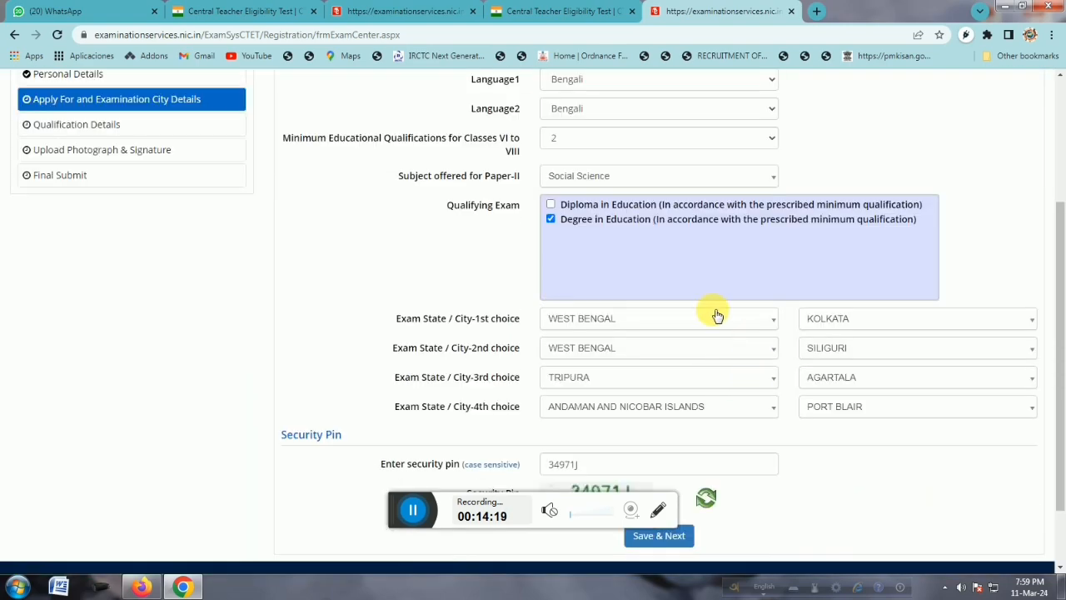
pyautogui.scroll(2, 704, 311)
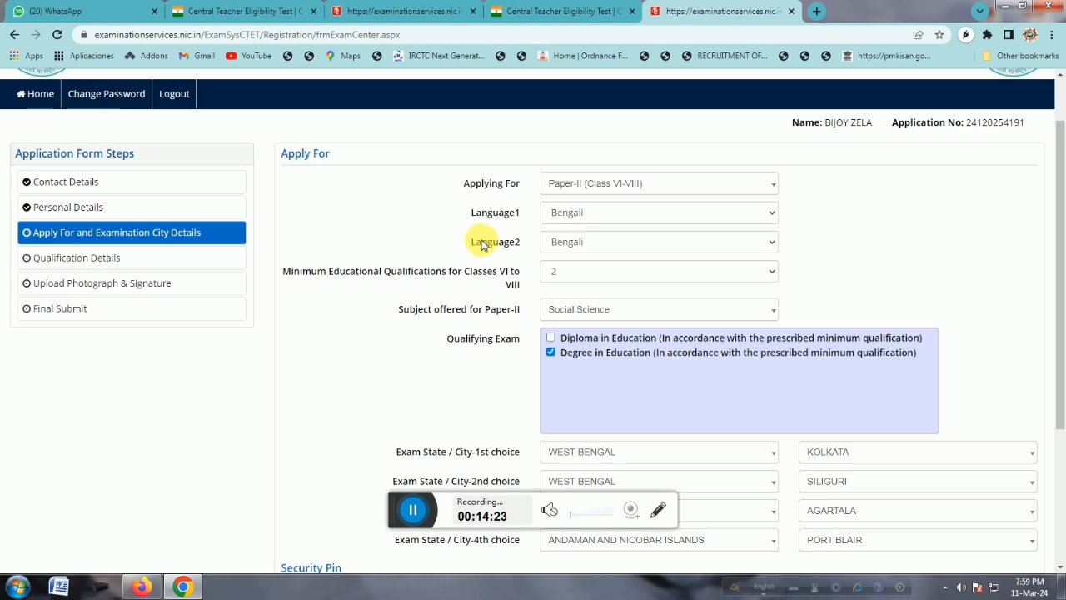
pyautogui.scroll(-3, 490, 248)
pyautogui.scroll(2, 488, 245)
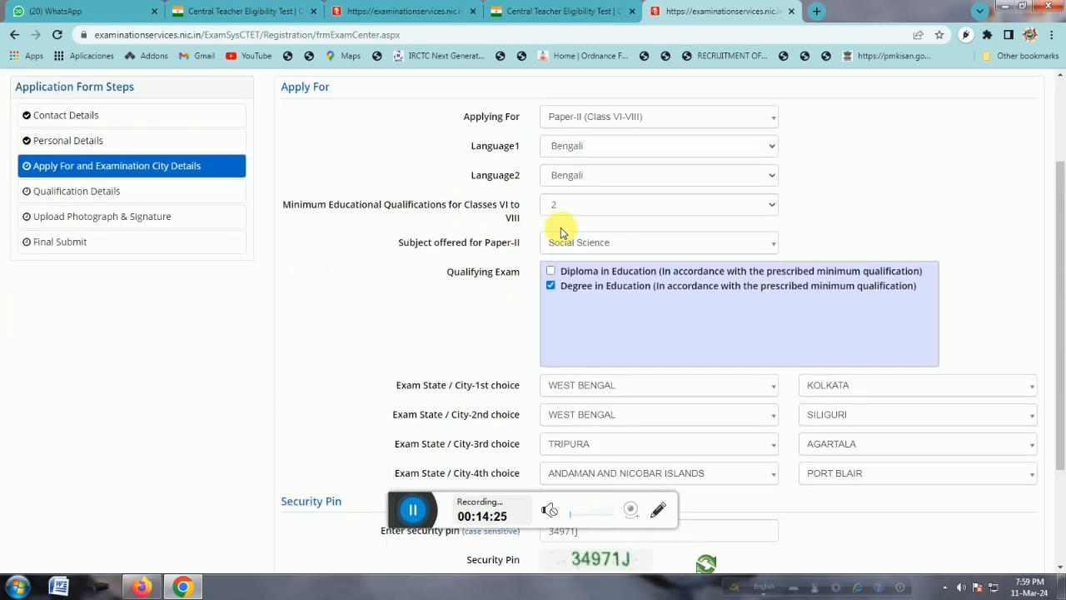
pyautogui.scroll(-2, 586, 214)
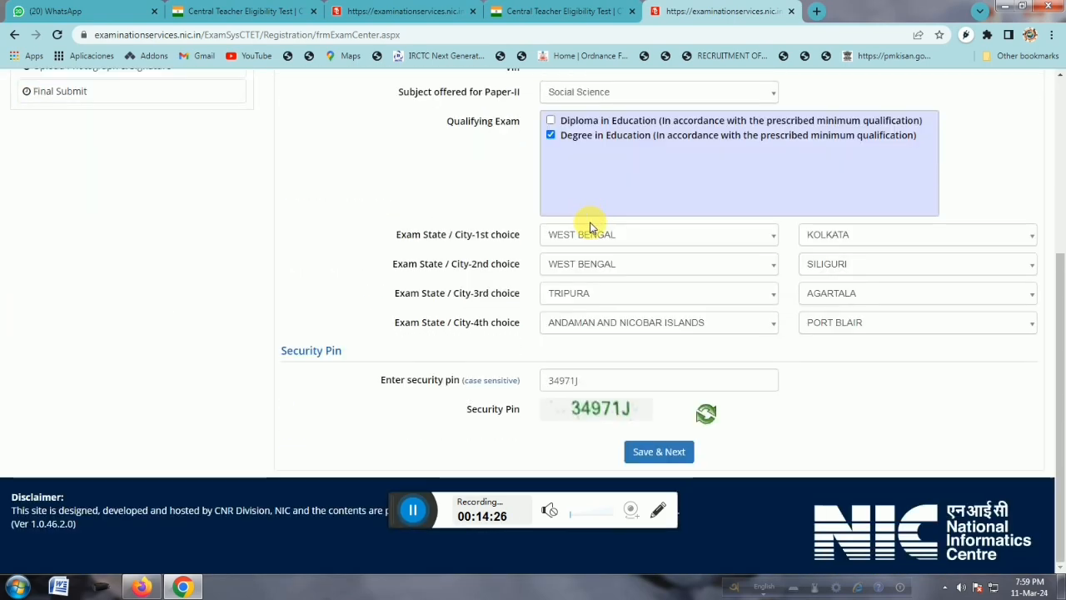
pyautogui.scroll(3, 590, 227)
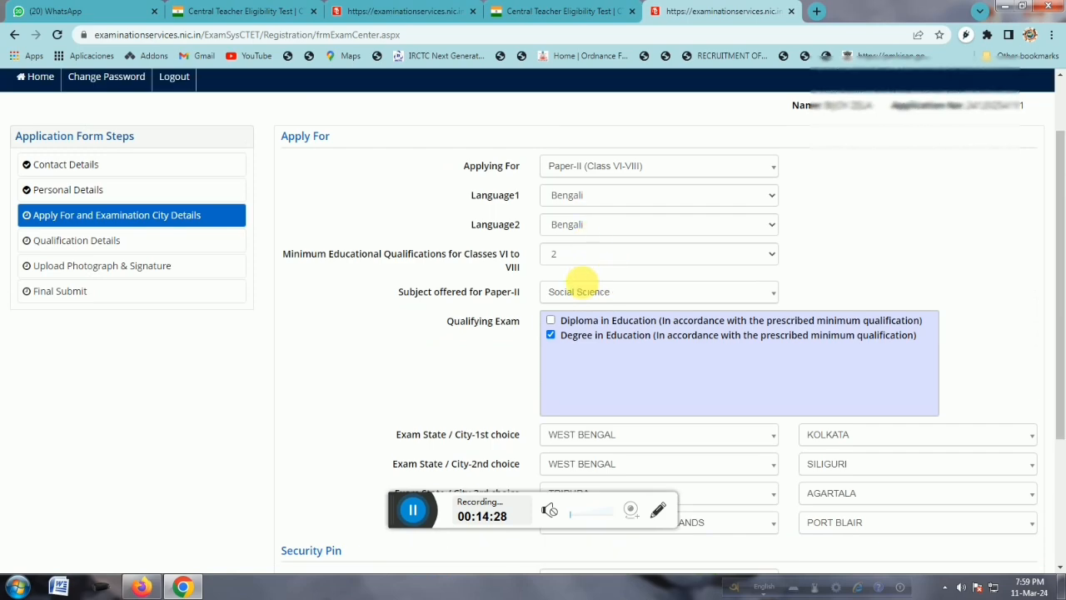
pyautogui.click(608, 225)
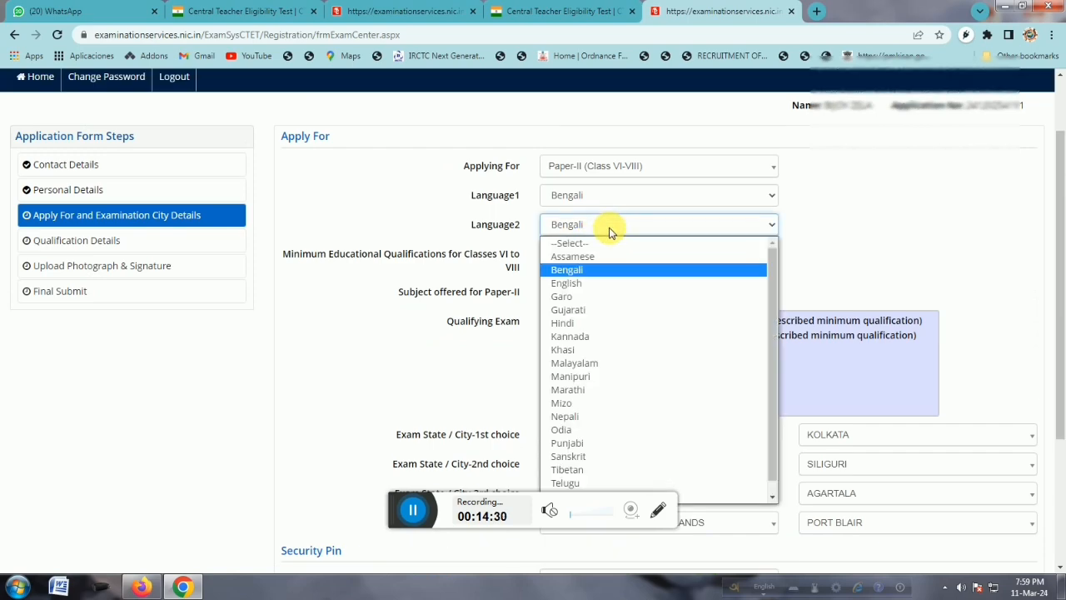
pyautogui.click(599, 279)
# Save and submit the paper and examination city section to move on to the qualification details
pyautogui.scroll(-2, 778, 375)
pyautogui.scroll(-1, 779, 375)
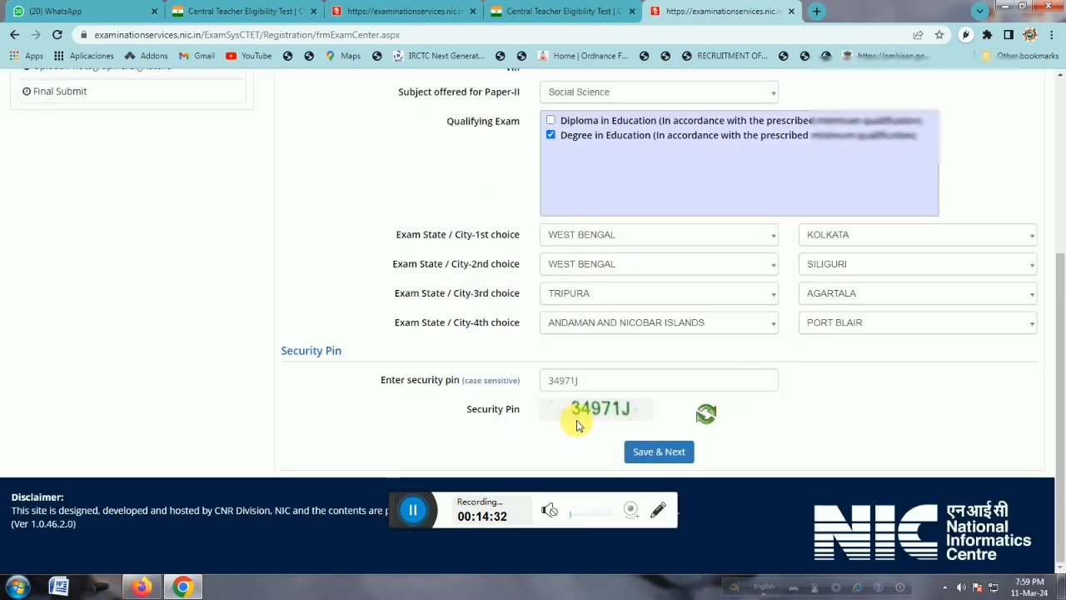
pyautogui.click(661, 452)
pyautogui.click(510, 345)
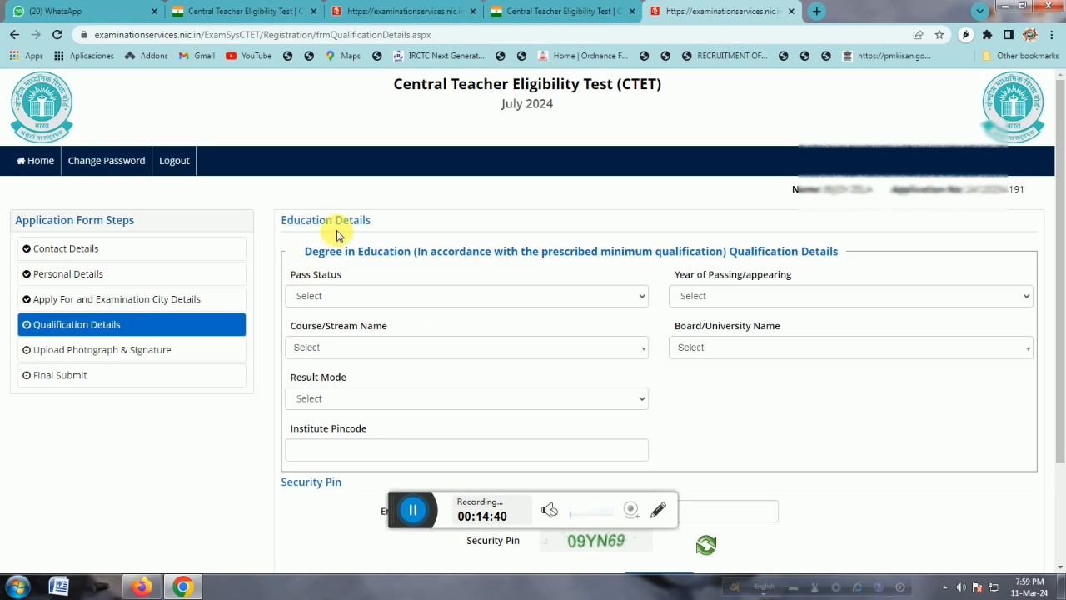
# Set the Degree in Education's pass status to Passed and its year of passing to 2021
pyautogui.click(345, 297)
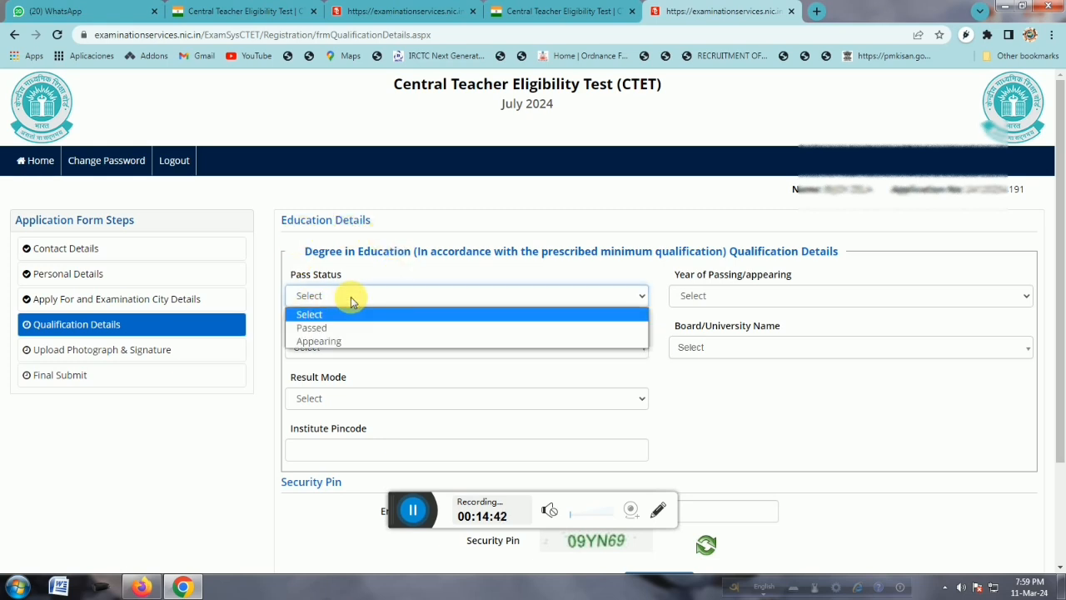
pyautogui.click(315, 327)
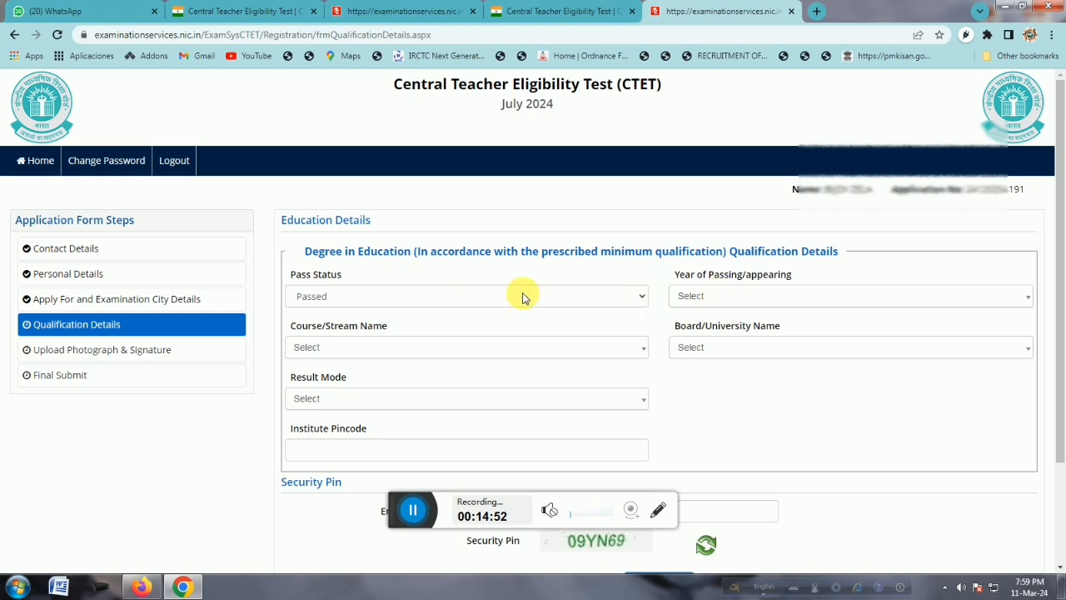
pyautogui.click(749, 298)
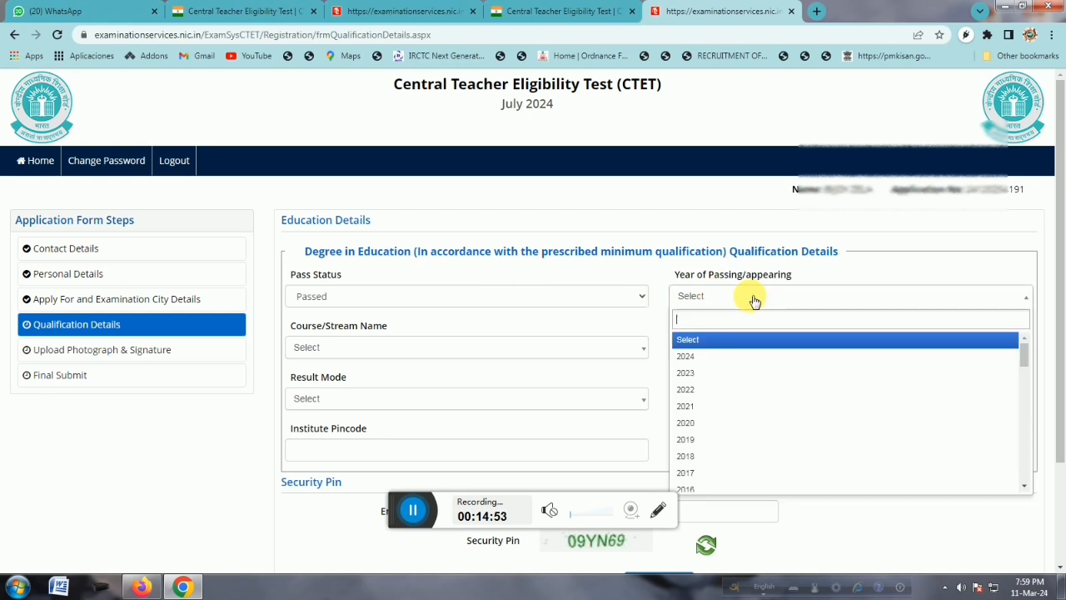
pyautogui.press('Up')
pyautogui.click(714, 407)
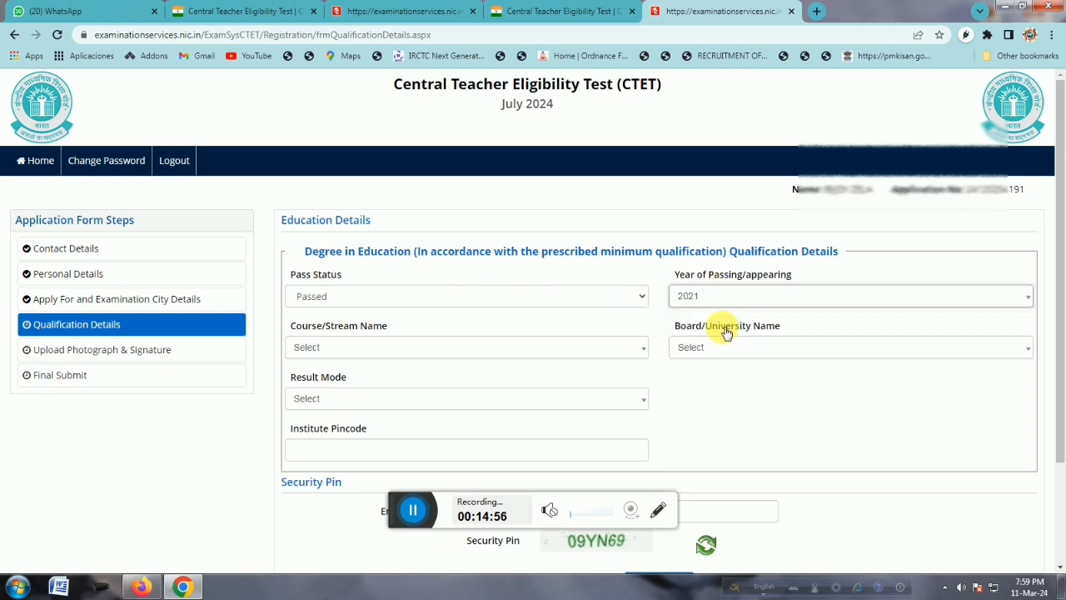
# Set the Degree in Education's course/stream name to Education/Elementry Education etc
pyautogui.click(337, 349)
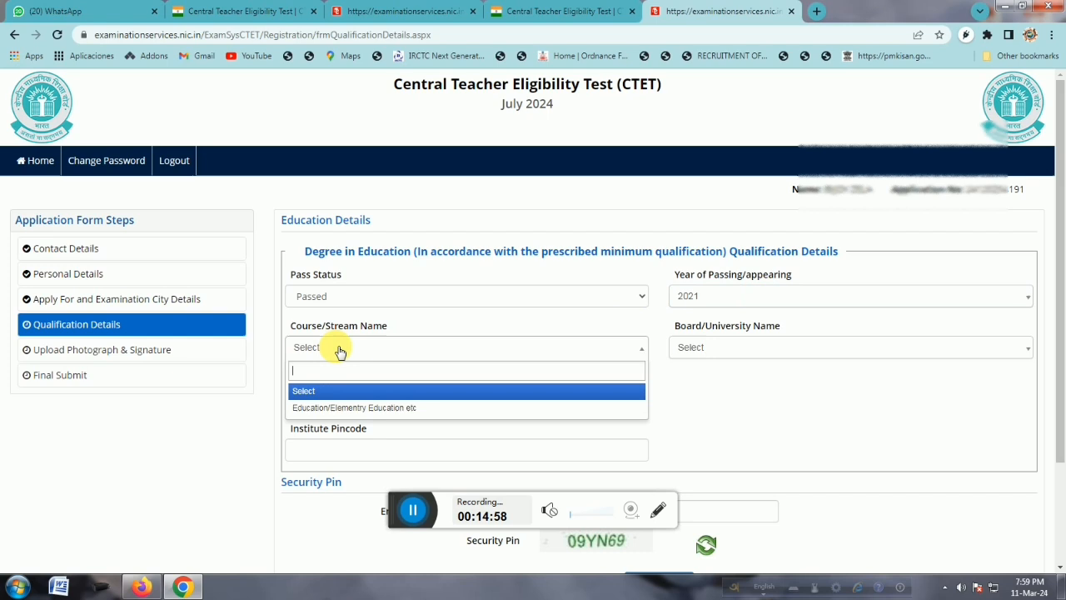
pyautogui.click(330, 412)
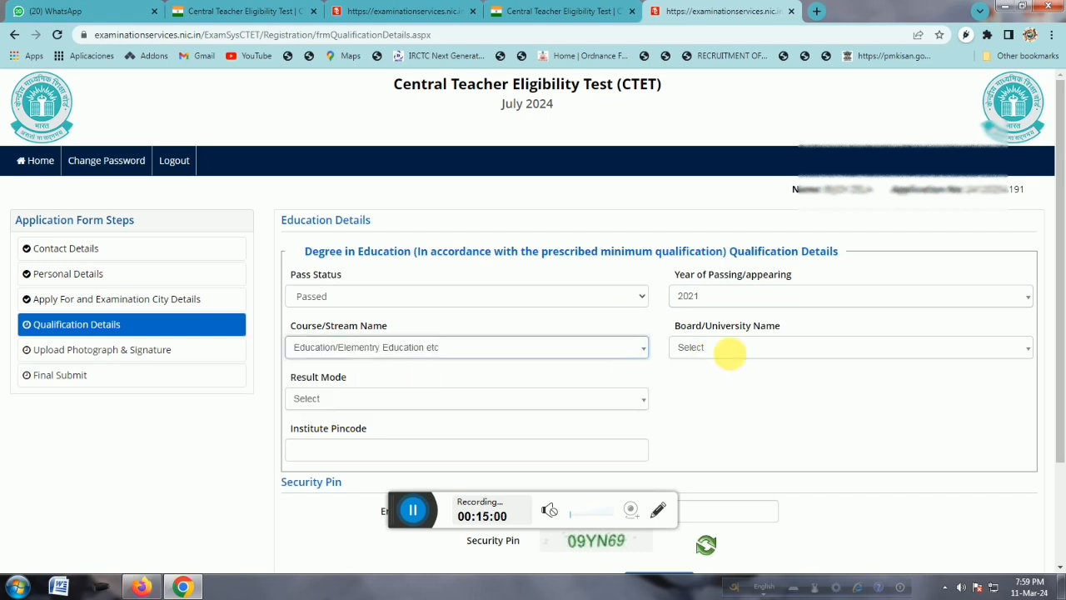
pyautogui.click(793, 354)
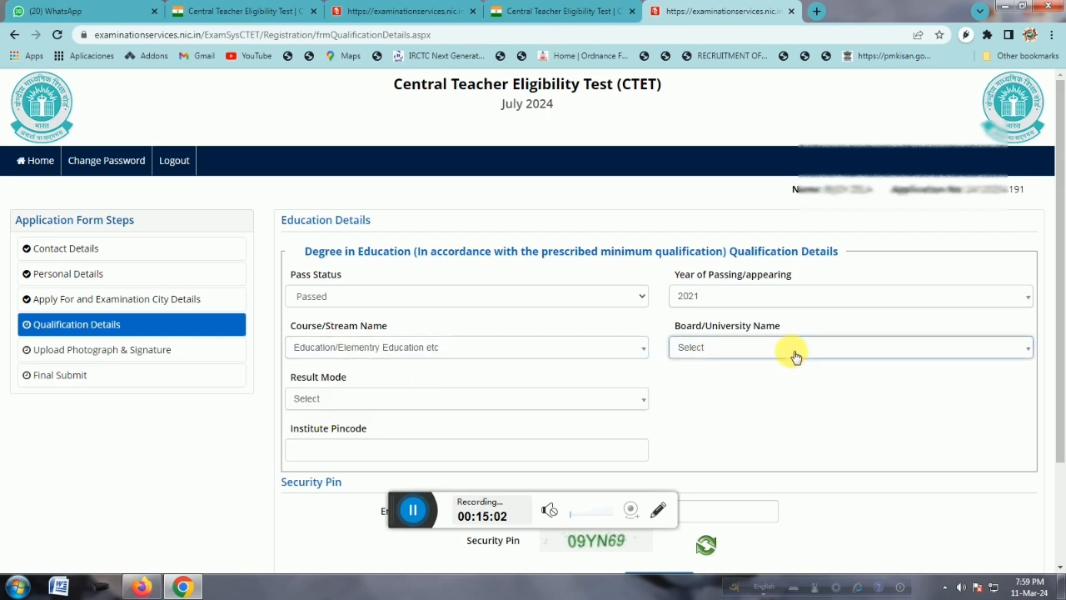
pyautogui.scroll(-2, 825, 342)
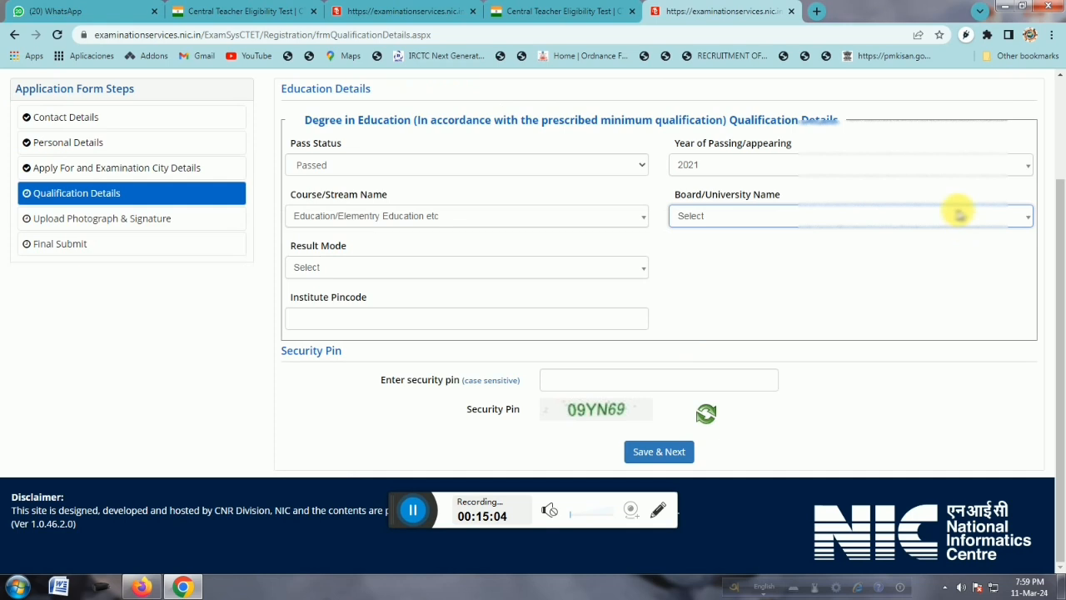
pyautogui.scroll(2, 958, 214)
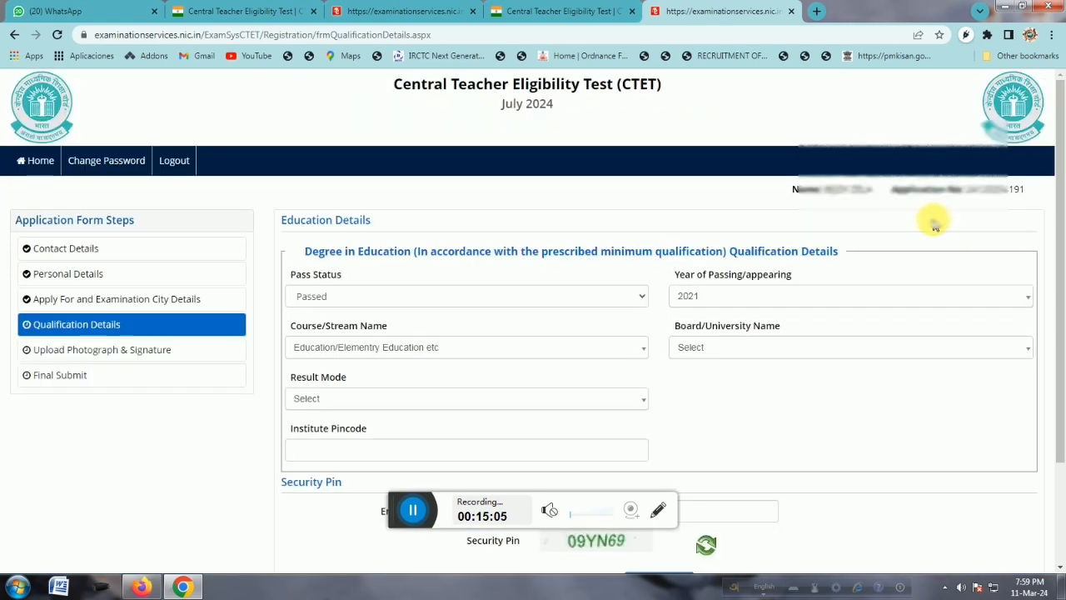
# Search the board/university names for "vidyasa" and choose VIDYASAGAR COLLEGE, BHICHOLI MARDANA, INDORE MADHYA PRADESH
pyautogui.click(679, 350)
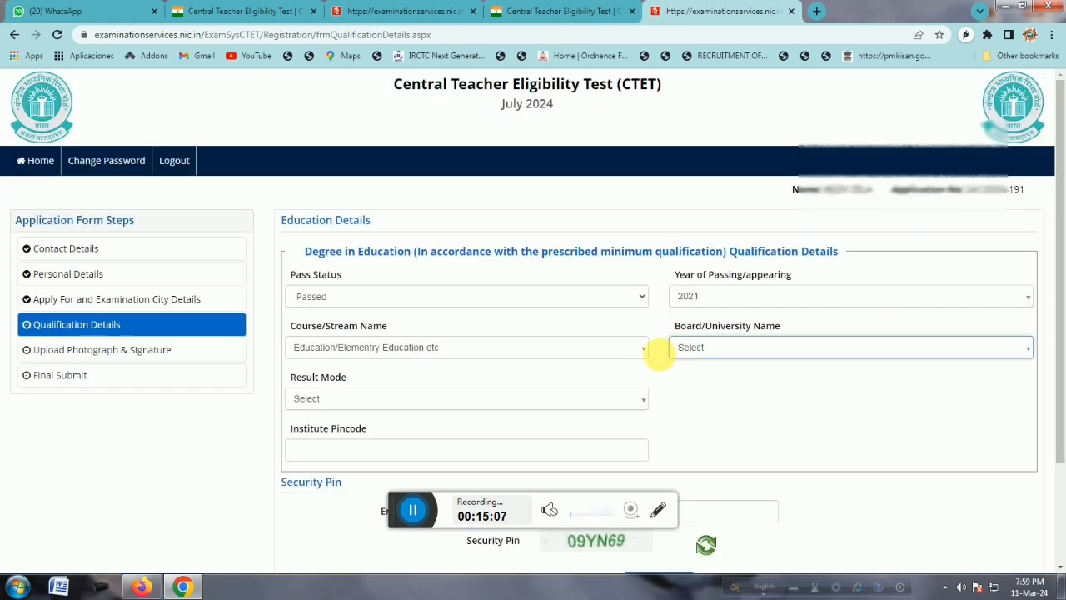
pyautogui.click(855, 350)
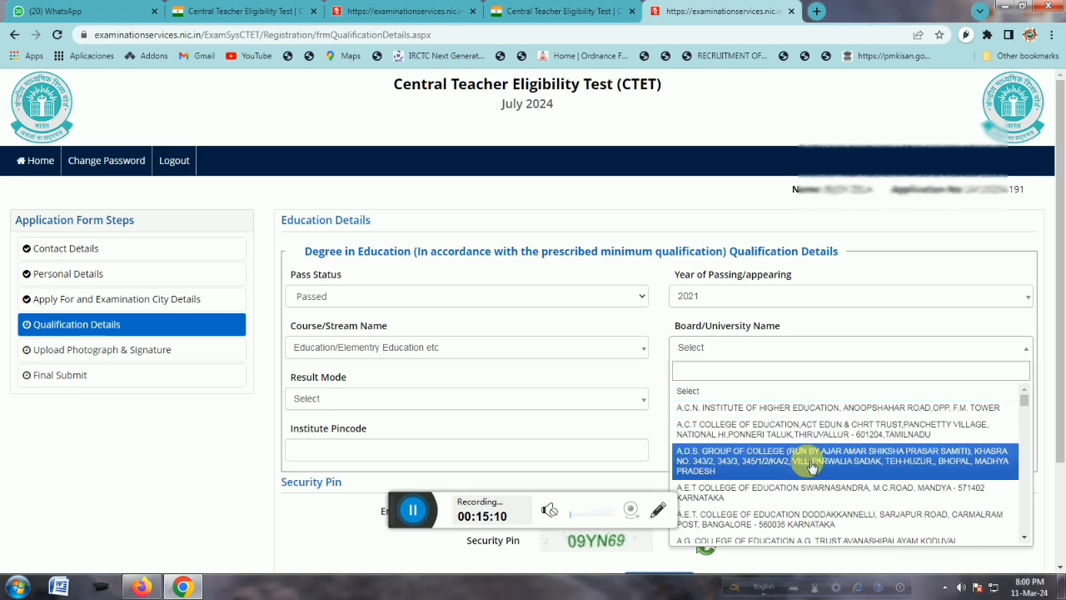
pyautogui.scroll(-2, 812, 457)
pyautogui.scroll(-4, 811, 465)
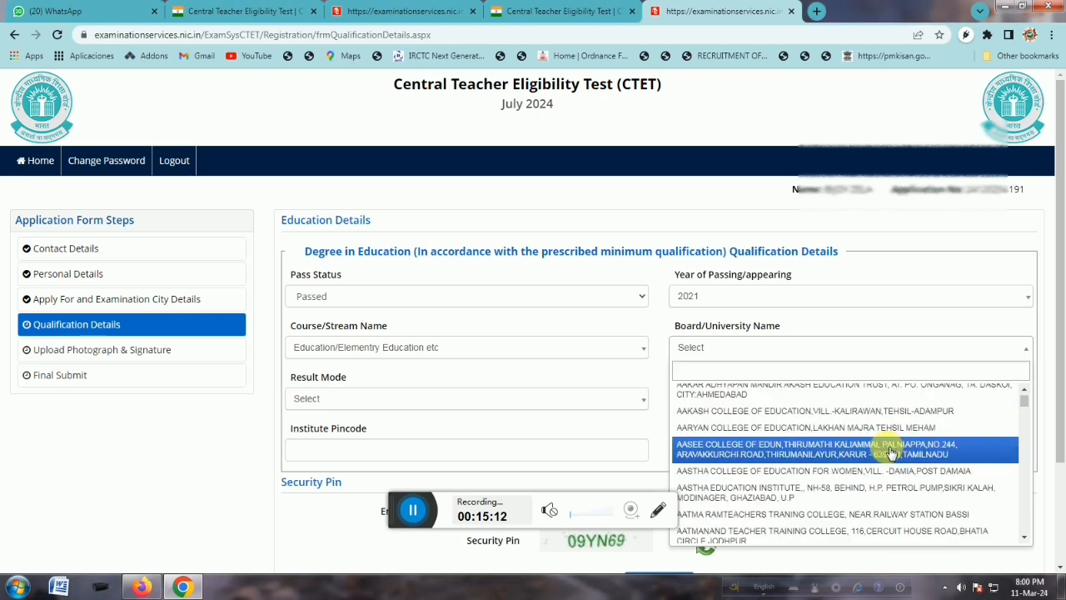
pyautogui.scroll(-2, 891, 451)
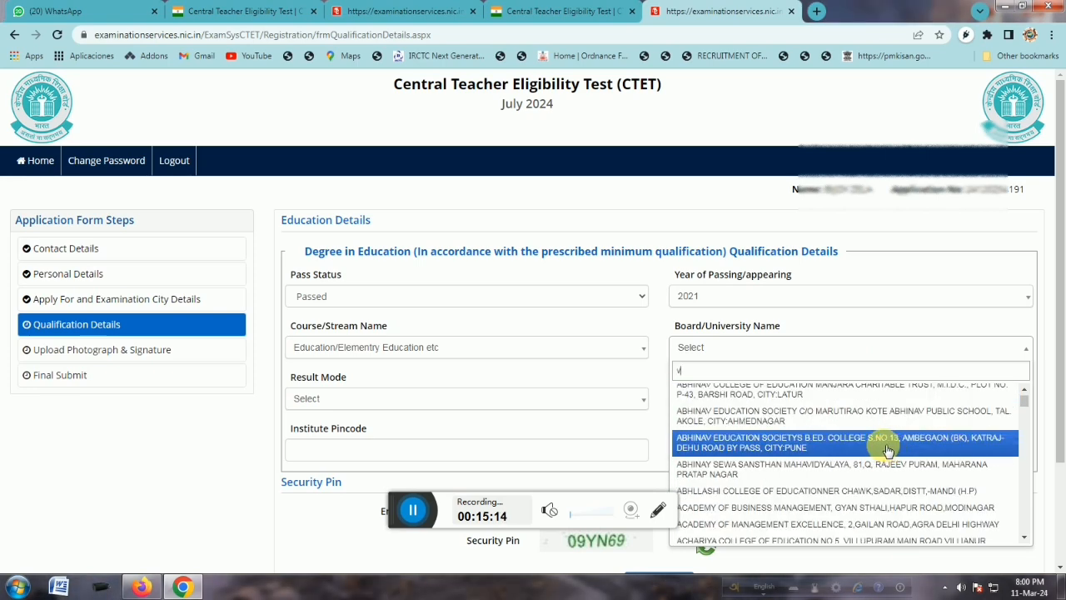
pyautogui.write('vid')
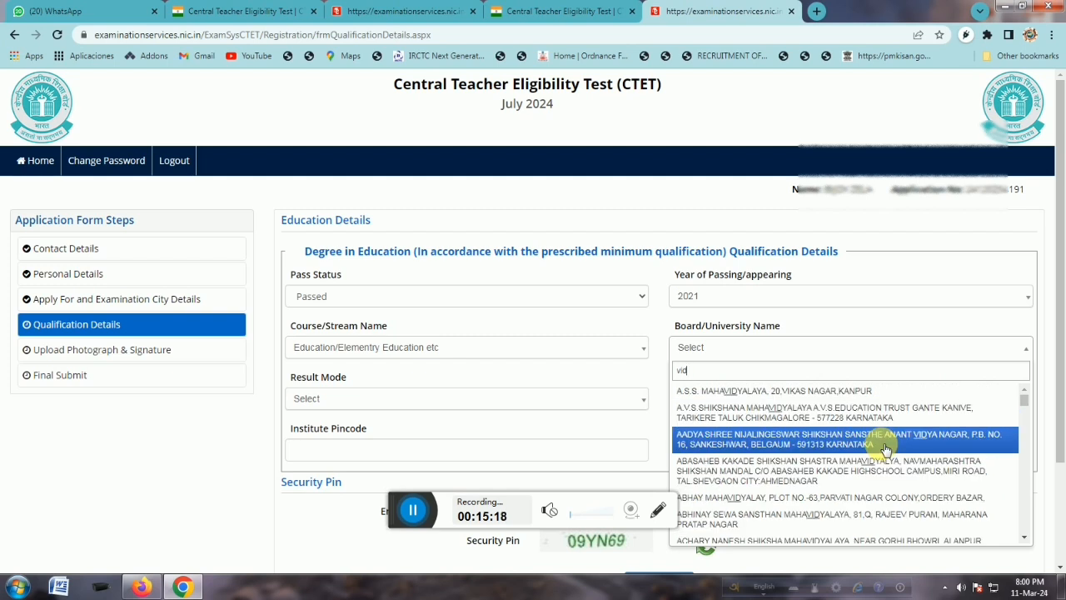
pyautogui.write('yasa')
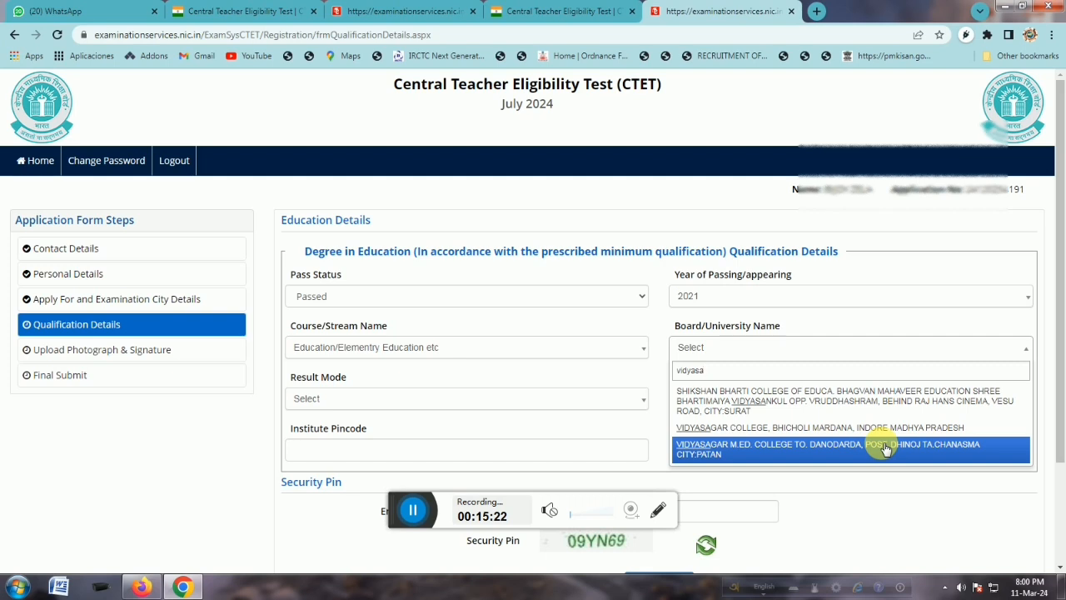
pyautogui.click(751, 428)
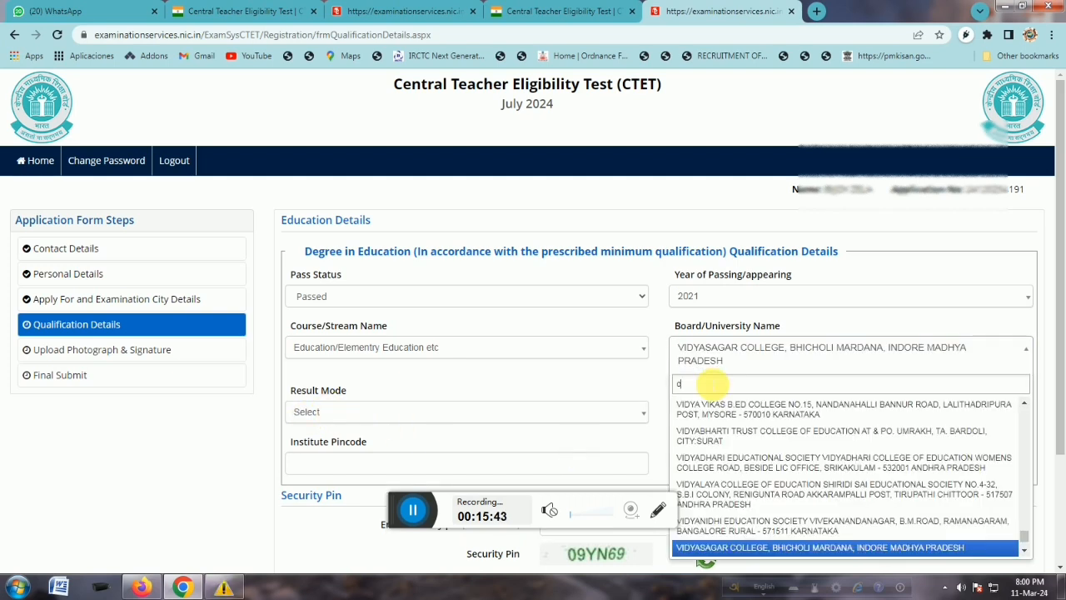
# Find and choose OTHERS as the board/university name, then activate the Board/University (In Case Other) field
pyautogui.write('thers')
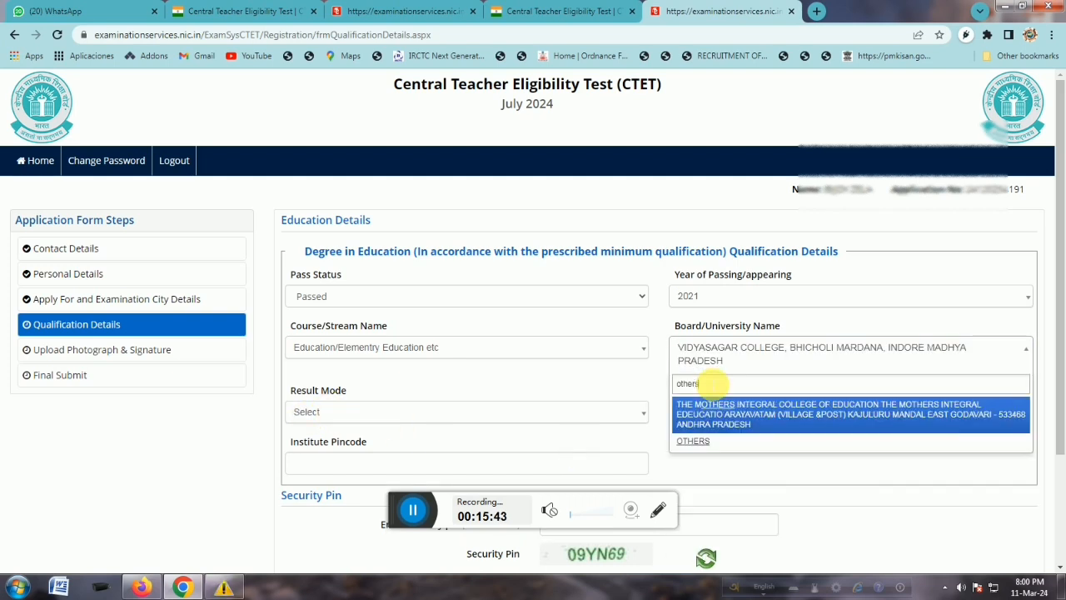
pyautogui.click(699, 443)
pyautogui.click(356, 400)
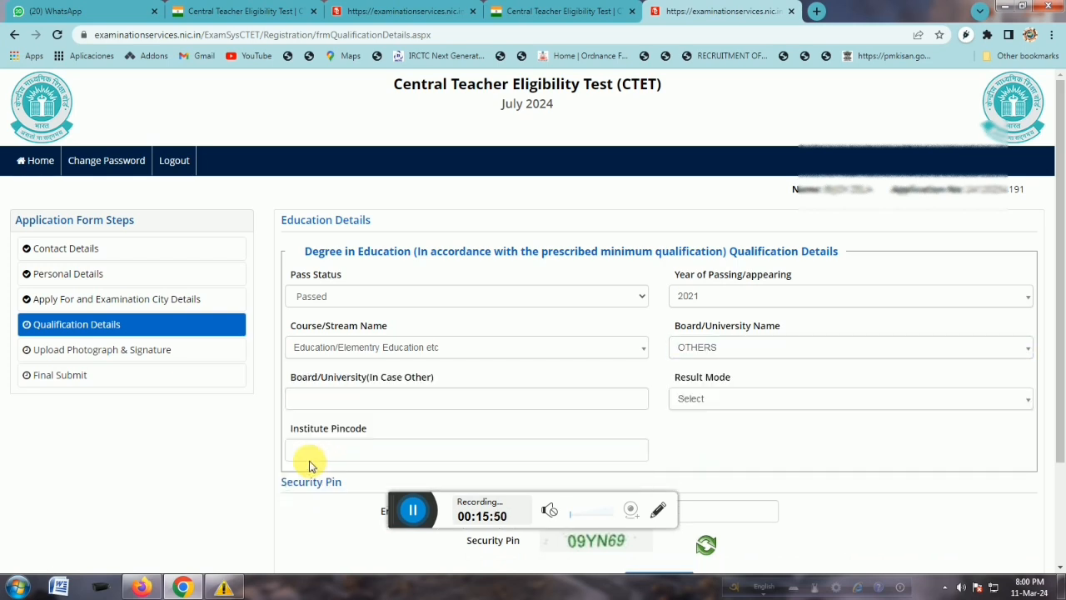
pyautogui.click(347, 406)
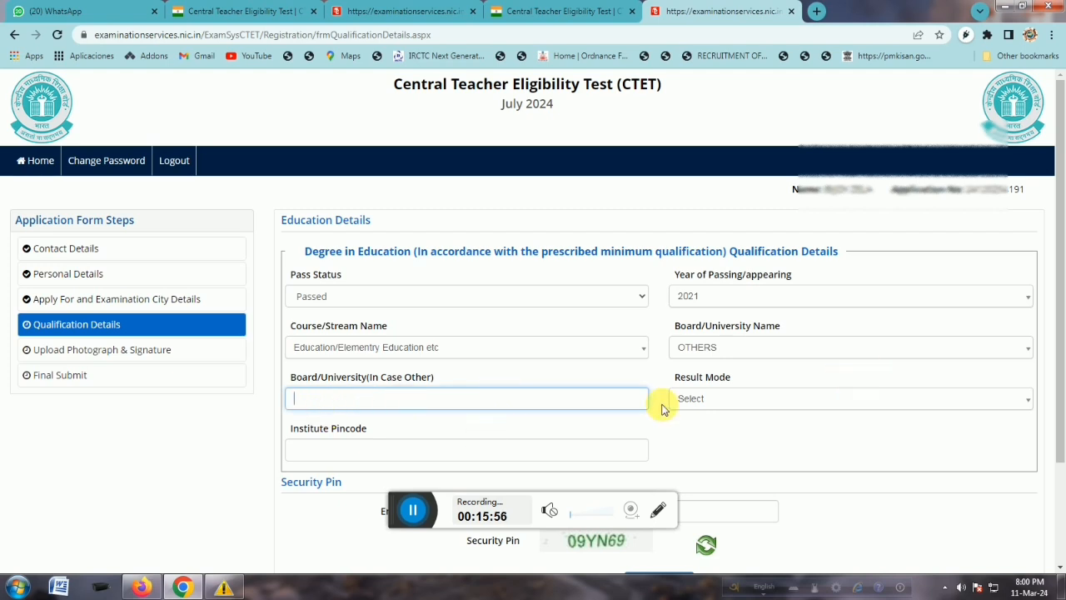
# Set the Degree in Education's result mode to Percentage
pyautogui.click(718, 399)
pyautogui.click(706, 460)
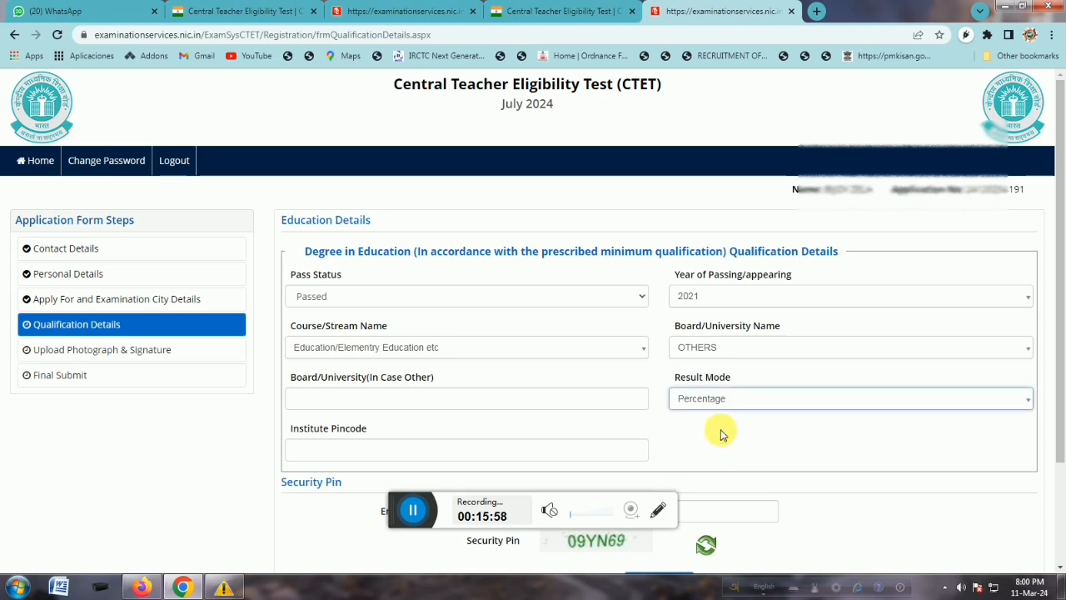
pyautogui.click(730, 399)
pyautogui.click(708, 457)
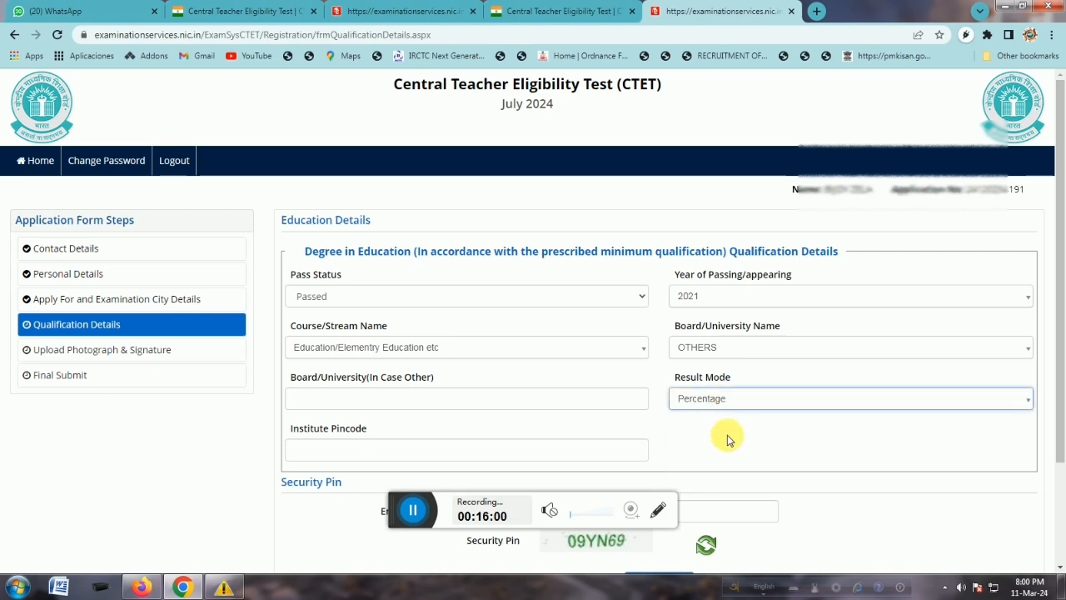
# Fill in total marks 2000, obtained marks 1413, marks percentage 70.65 and the institute's pincode
pyautogui.scroll(-2, 406, 391)
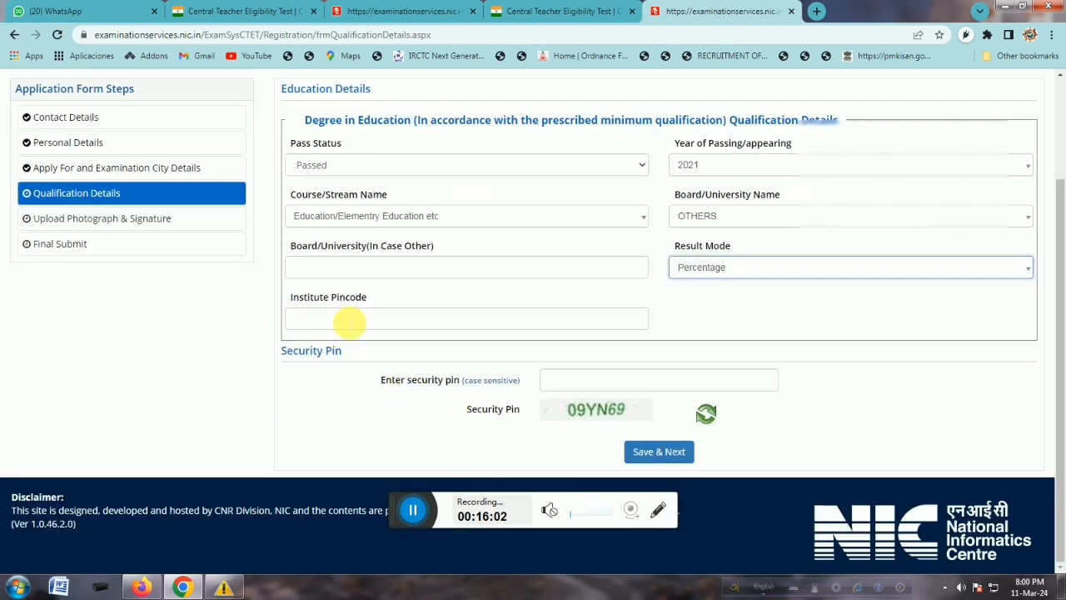
pyautogui.scroll(-3, 554, 381)
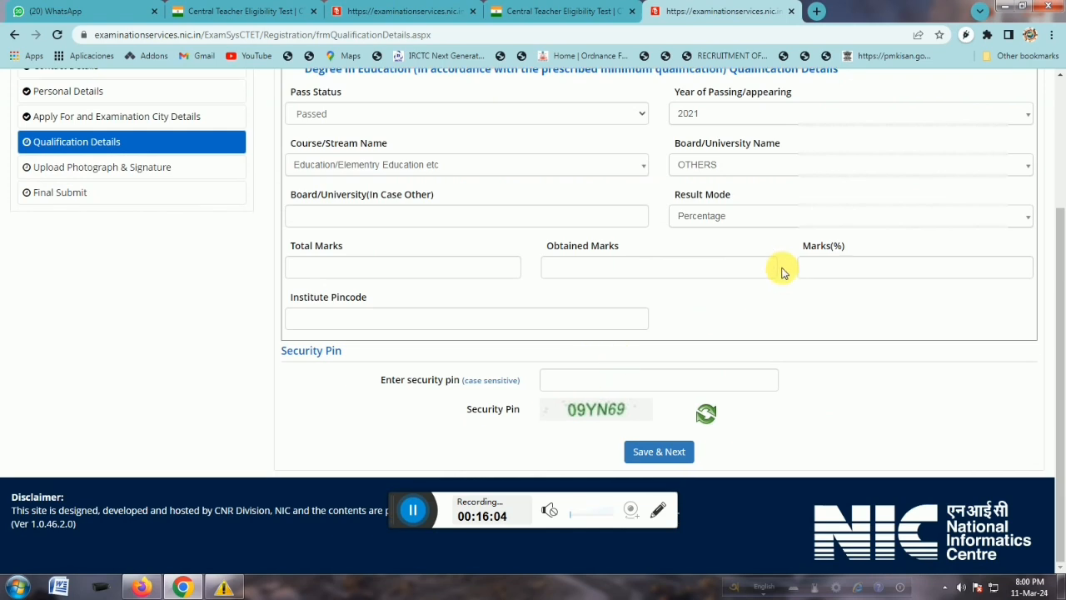
pyautogui.click(333, 266)
pyautogui.write('2')
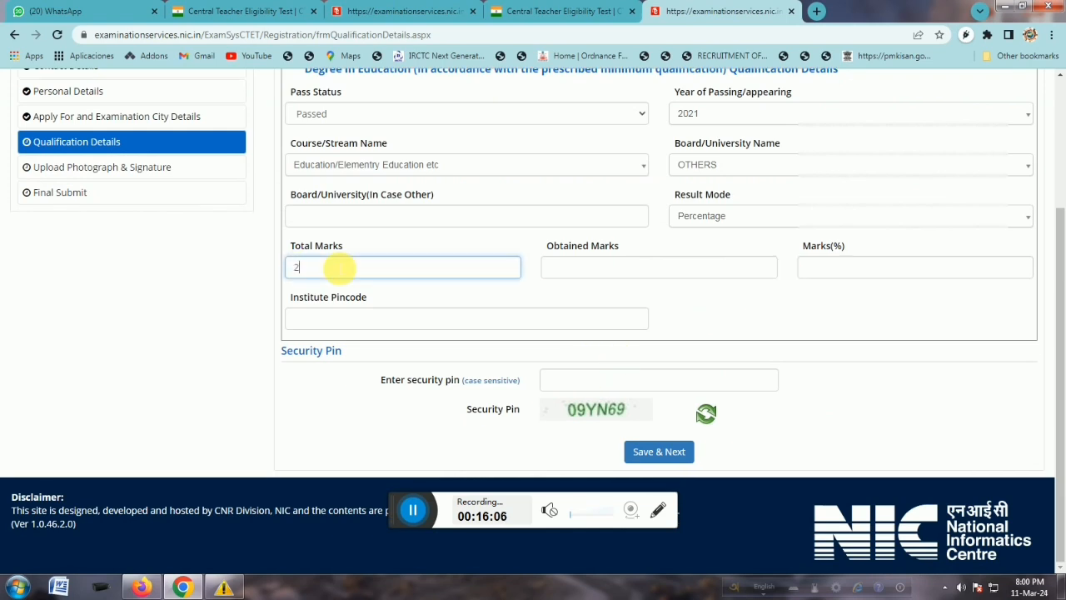
pyautogui.write('000')
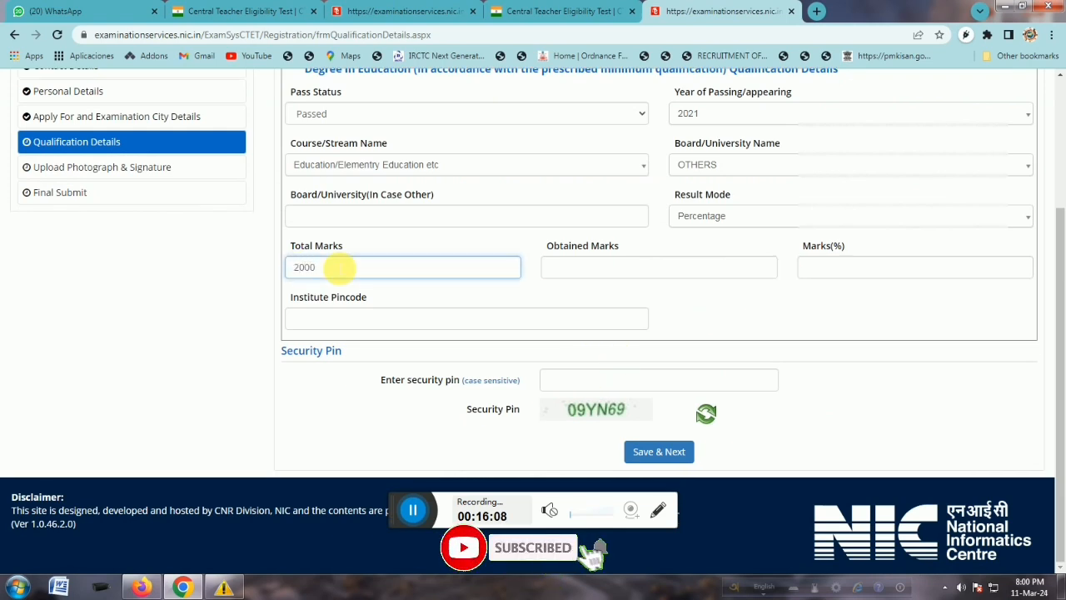
pyautogui.click(584, 268)
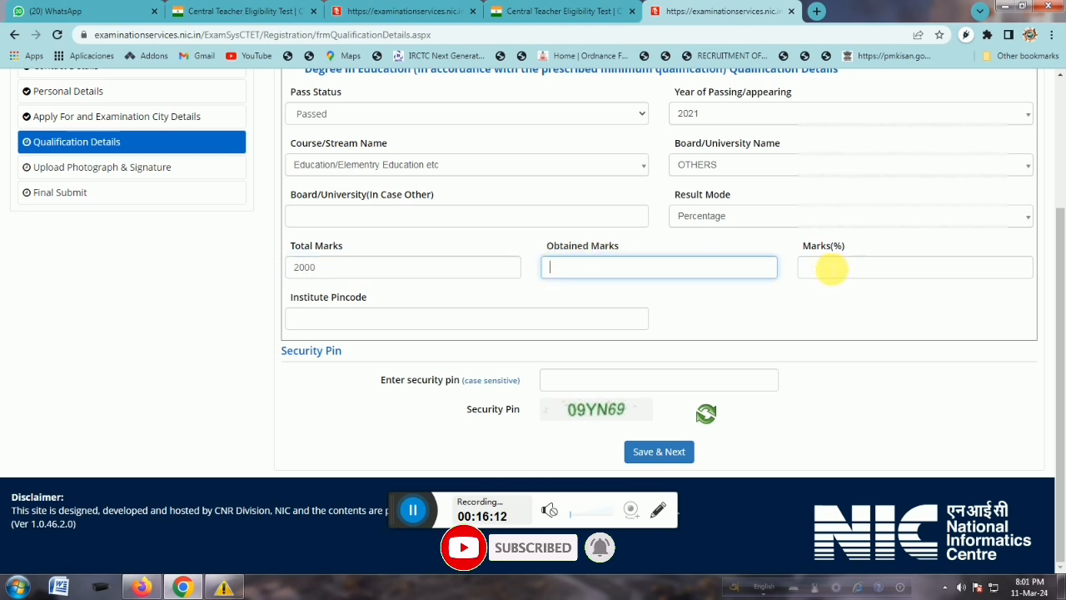
pyautogui.click(841, 269)
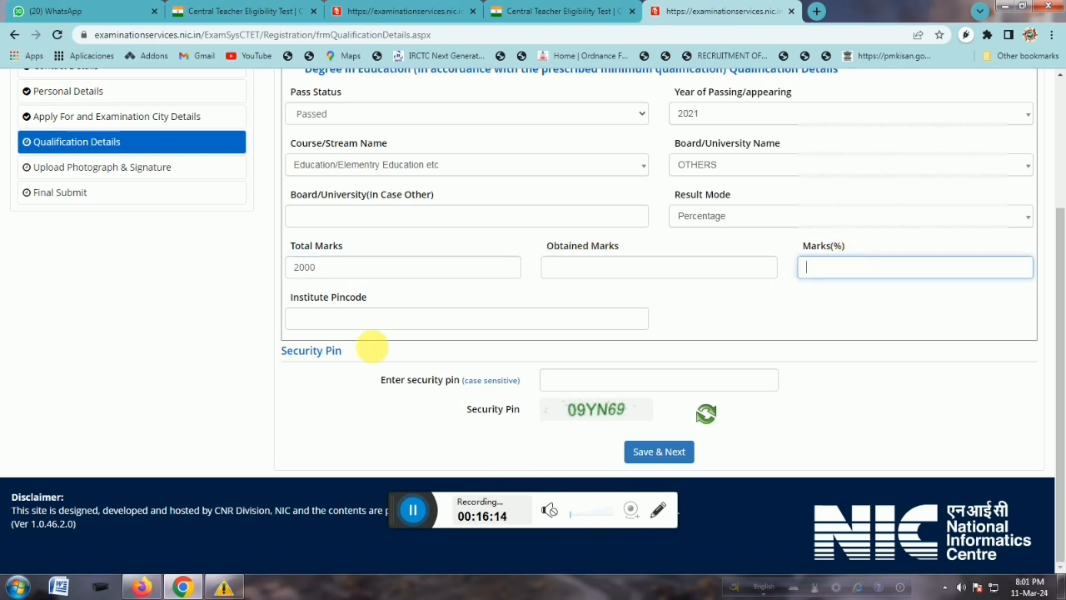
pyautogui.click(325, 326)
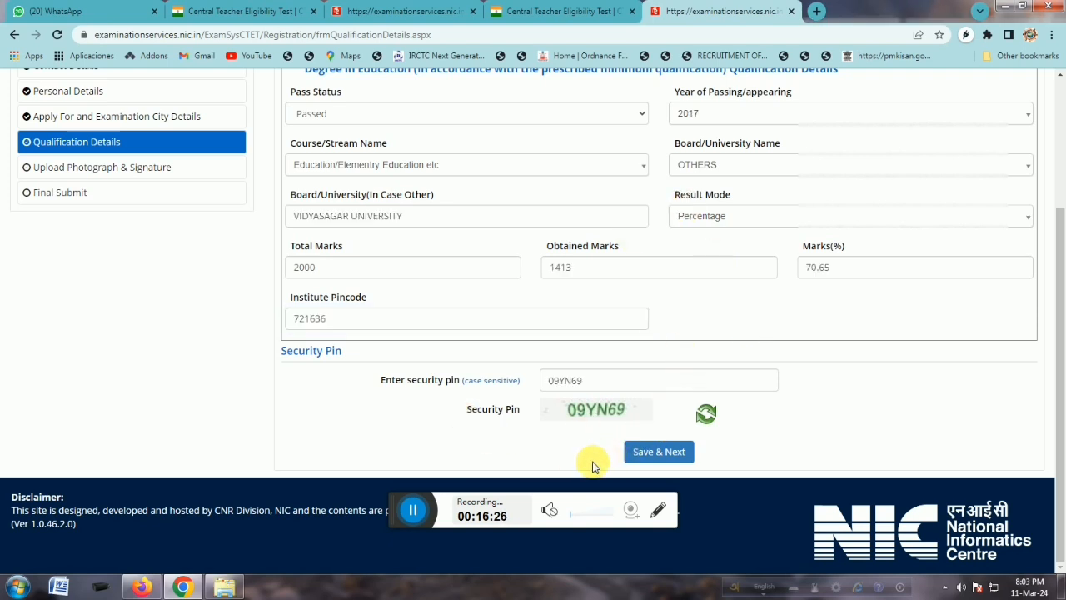
# Save the qualification details and confirm submission of the section
pyautogui.click(646, 451)
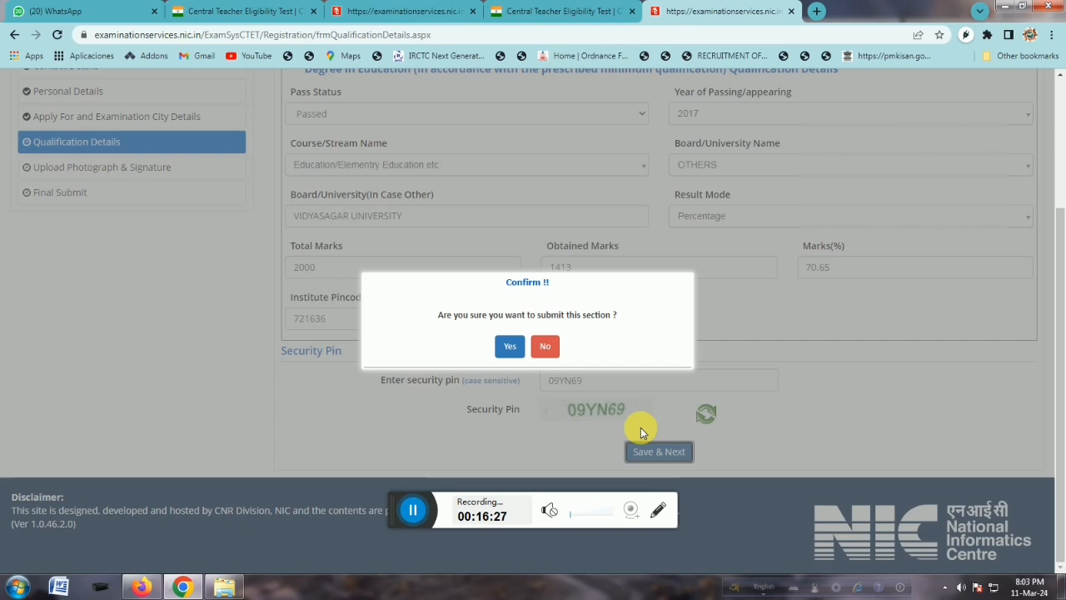
pyautogui.click(506, 348)
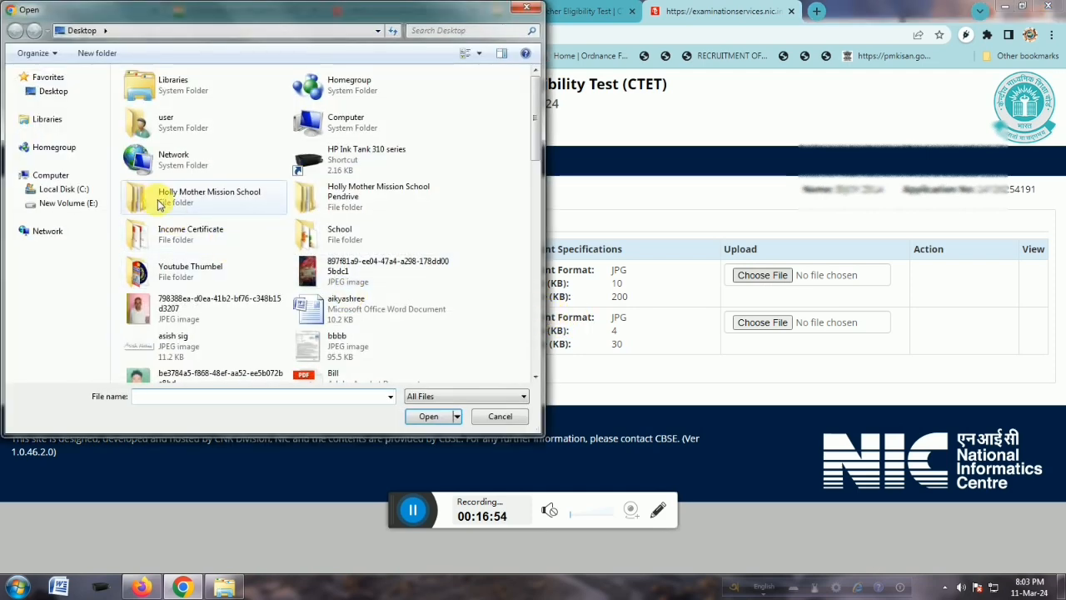
# Choose the applicant's photograph bvcb.jpg from the All documents folder on New Volume (E:) for the photograph upload
pyautogui.click(71, 203)
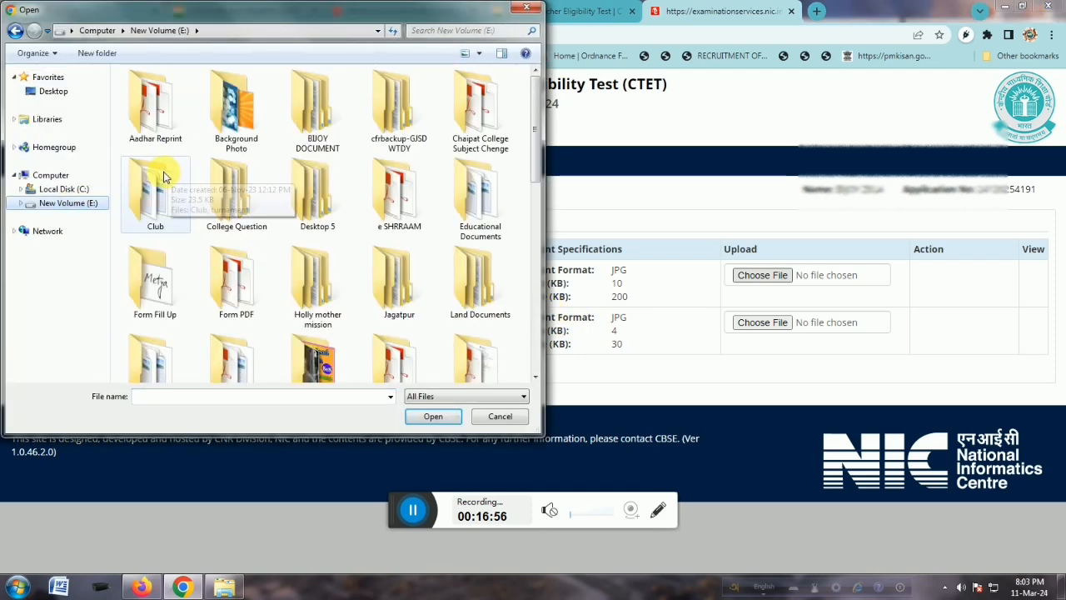
pyautogui.doubleClick(307, 135)
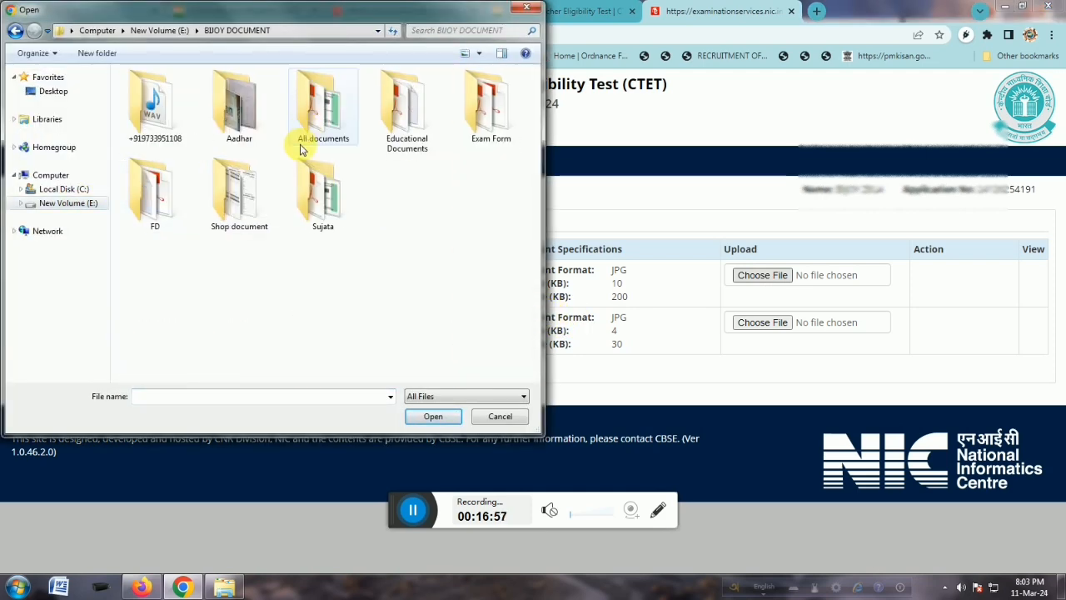
pyautogui.doubleClick(400, 108)
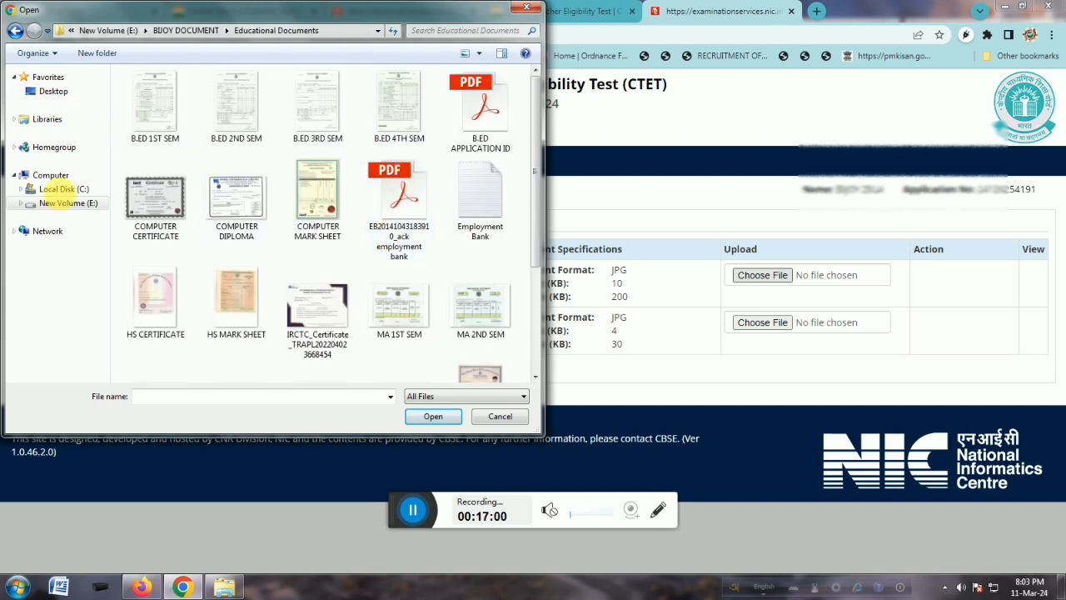
pyautogui.click(259, 32)
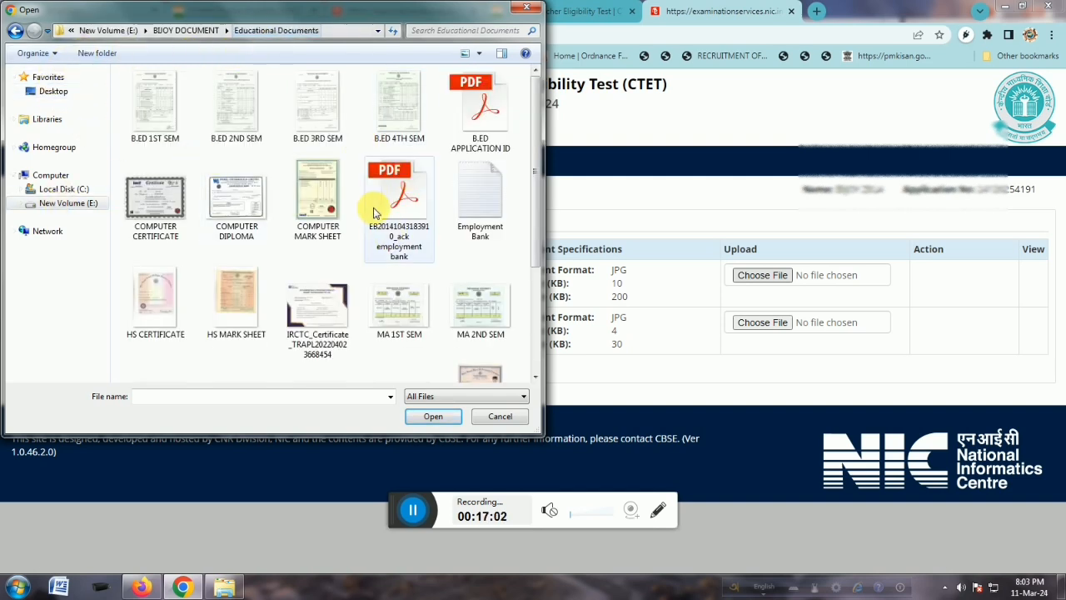
pyautogui.click(188, 31)
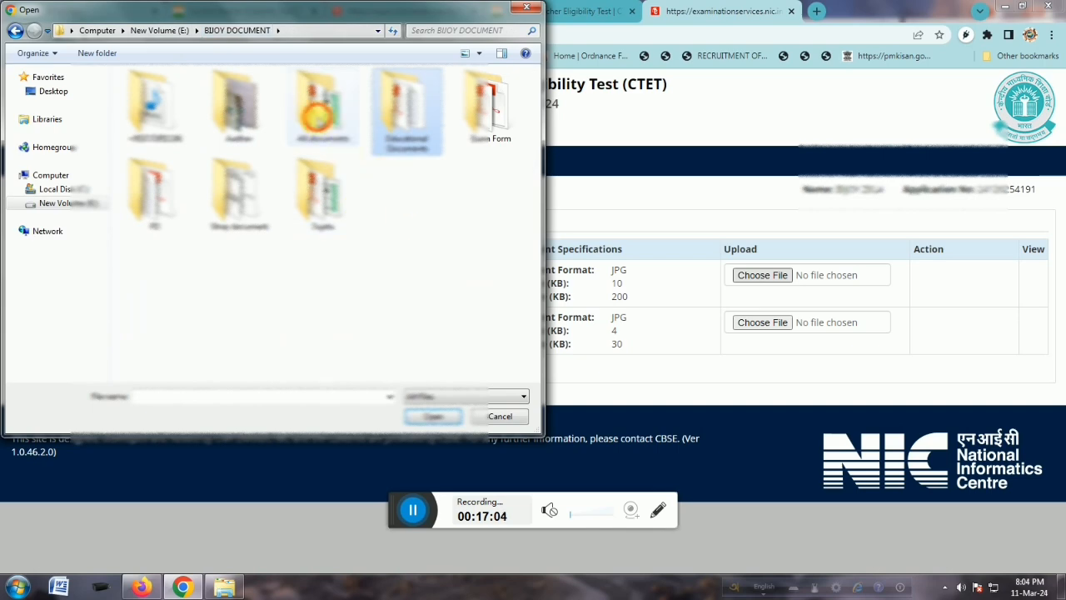
pyautogui.doubleClick(318, 104)
pyautogui.click(367, 258)
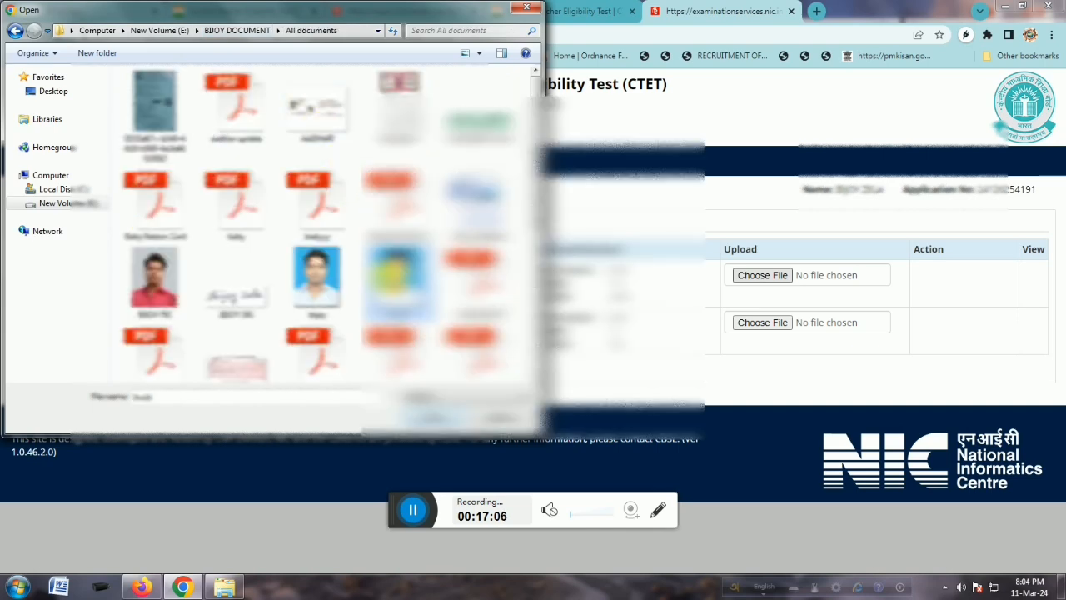
pyautogui.click(433, 416)
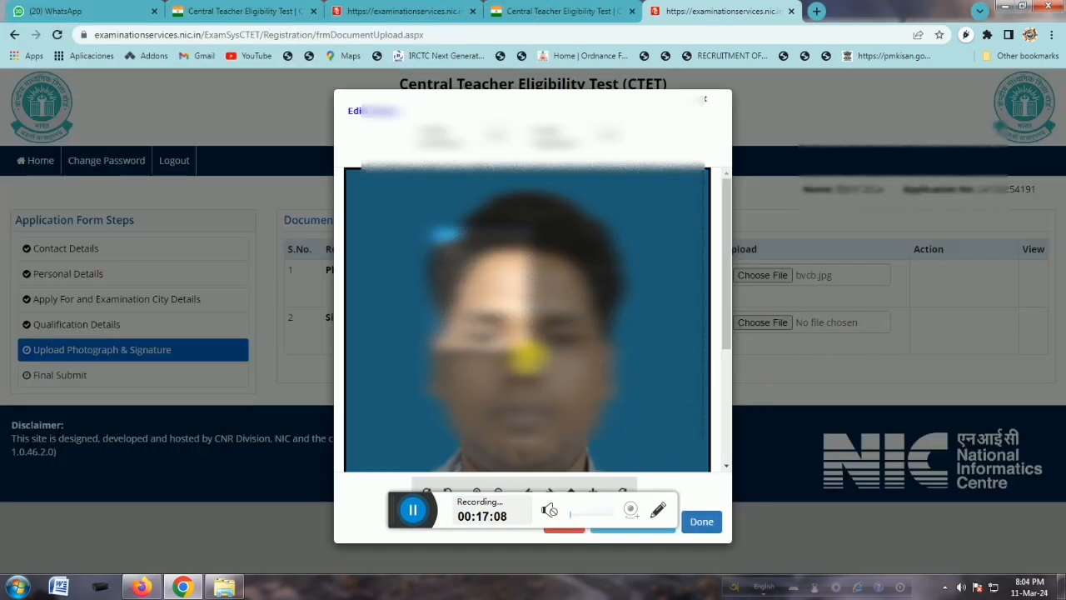
# Scale down the photograph in the image editor so the whole portrait fits, and accept the edit
pyautogui.scroll(-3, 521, 304)
pyautogui.scroll(-5, 509, 293)
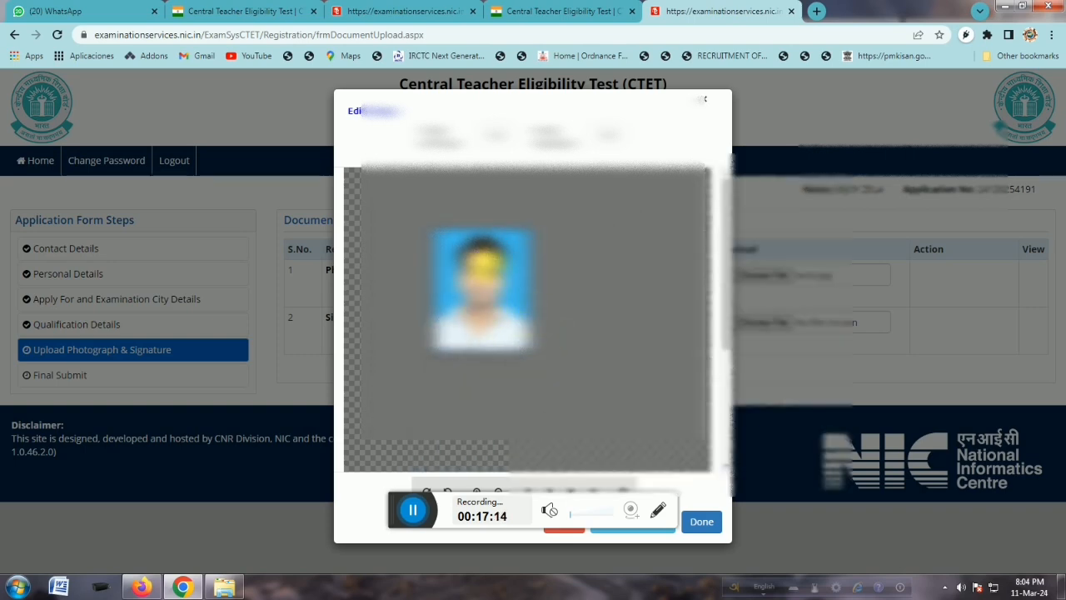
pyautogui.click(698, 522)
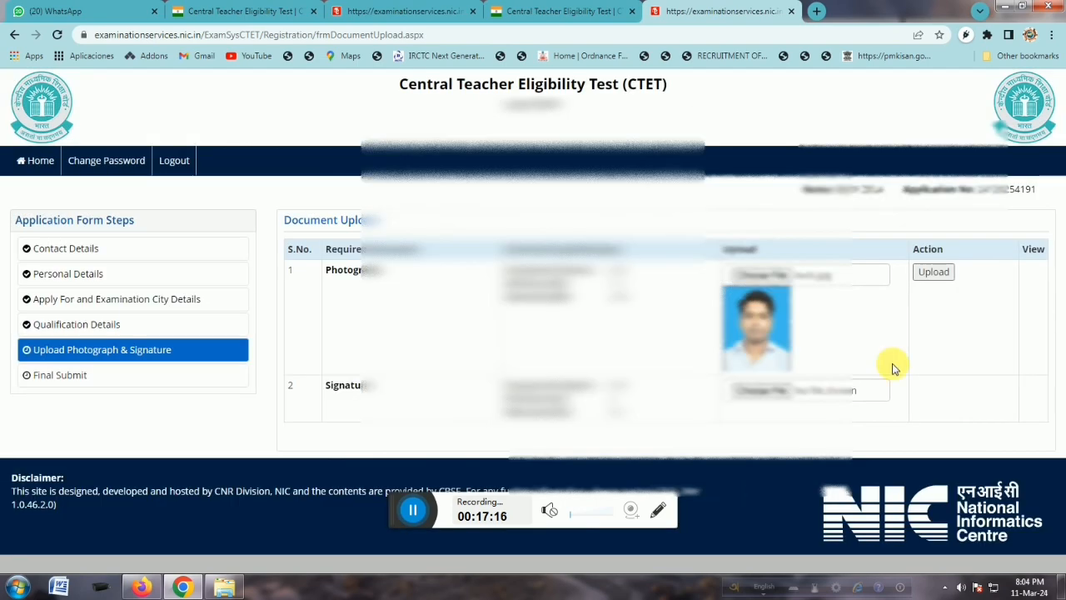
# Upload the photograph, and choose the applicant's signature image from the All documents folder for the signature upload
pyautogui.click(931, 272)
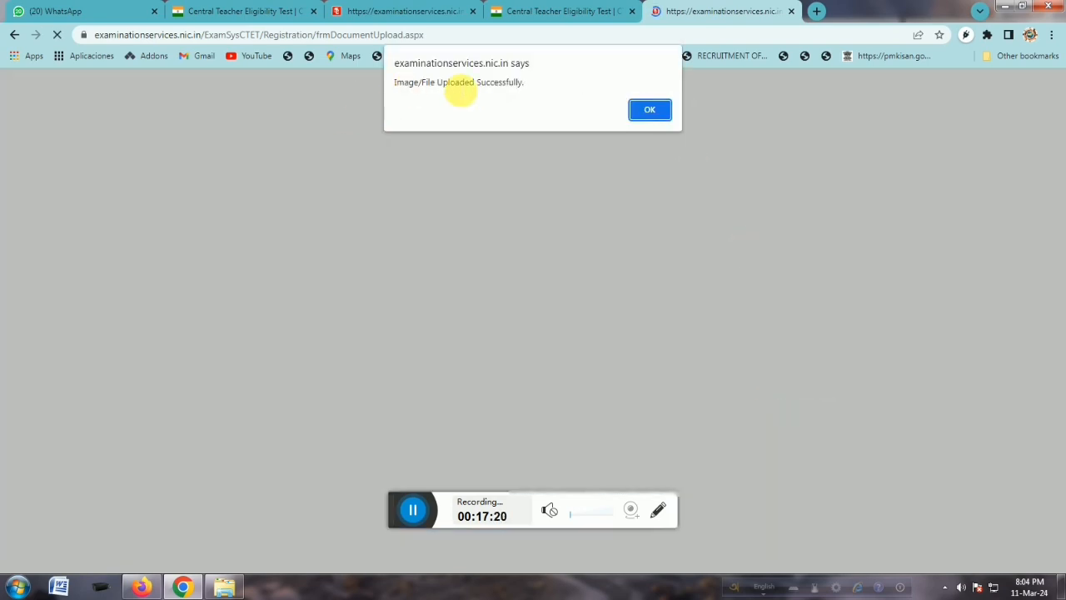
pyautogui.click(649, 110)
pyautogui.click(678, 337)
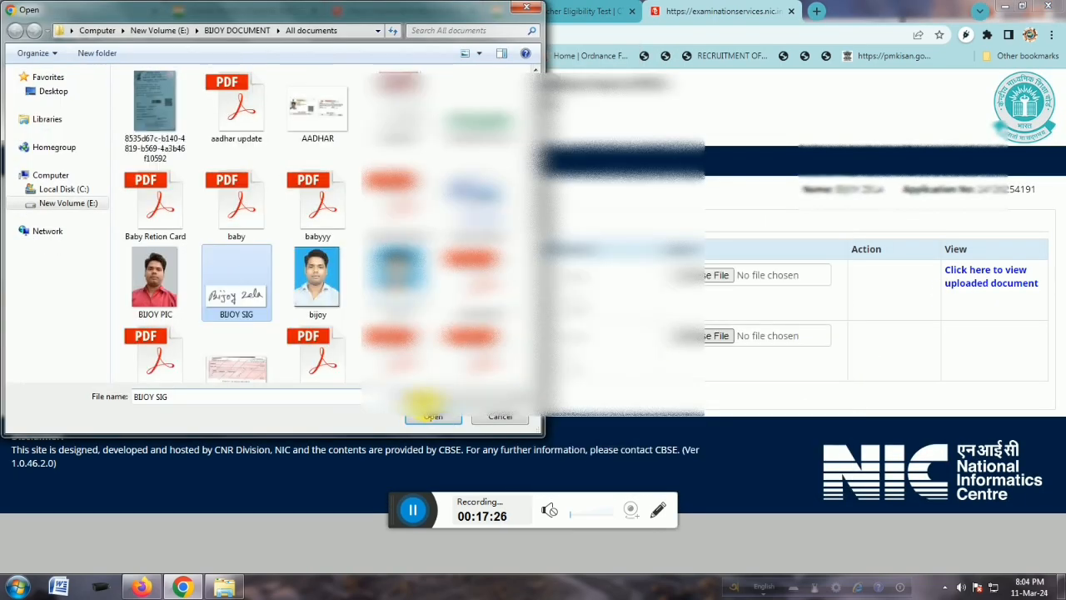
pyautogui.click(432, 417)
# Scale down and reposition the signature in the image editor so it fits the crop frame, accept it and upload it
pyautogui.scroll(-8, 533, 209)
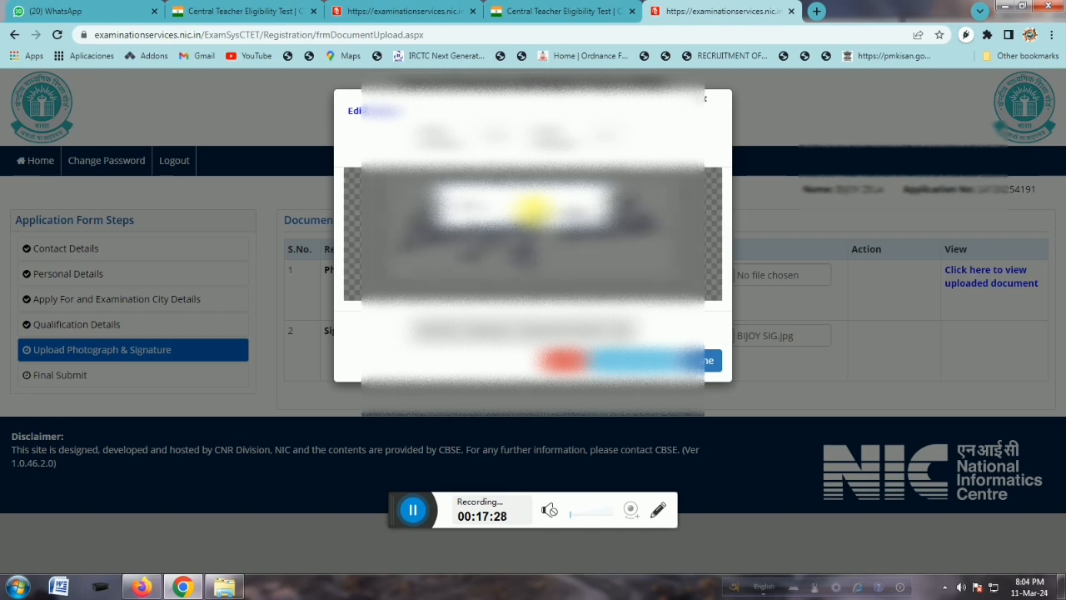
pyautogui.moveTo(545, 207); pyautogui.dragTo(546, 211)
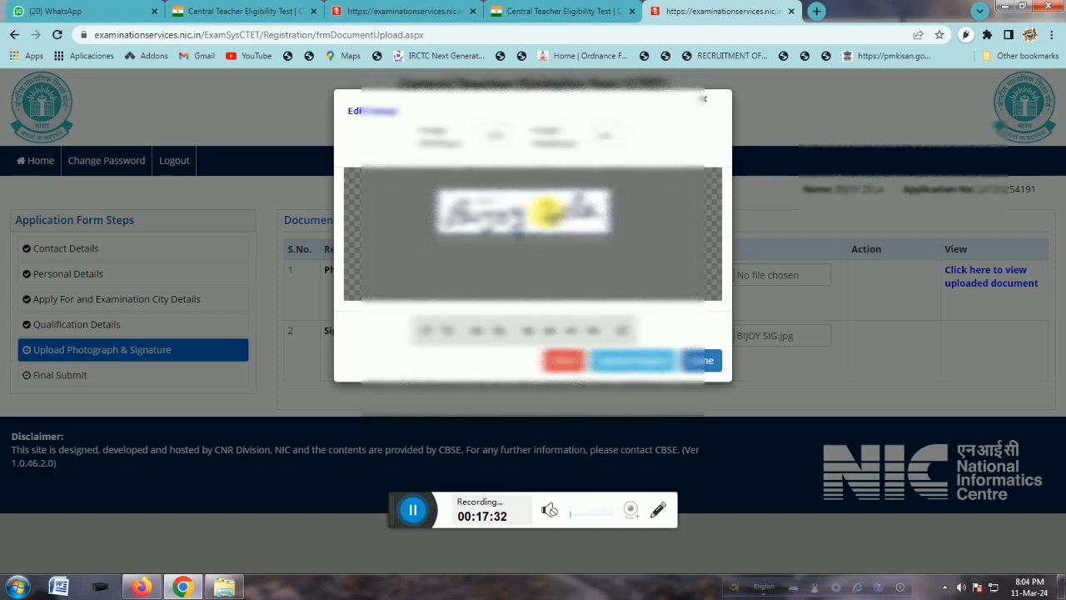
pyautogui.click(702, 360)
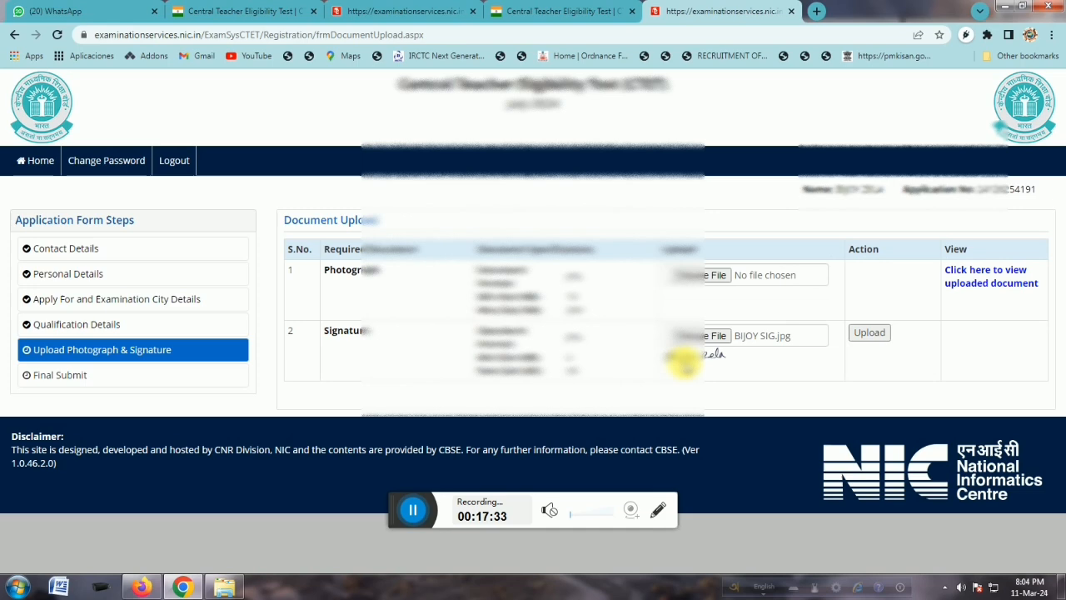
pyautogui.click(886, 334)
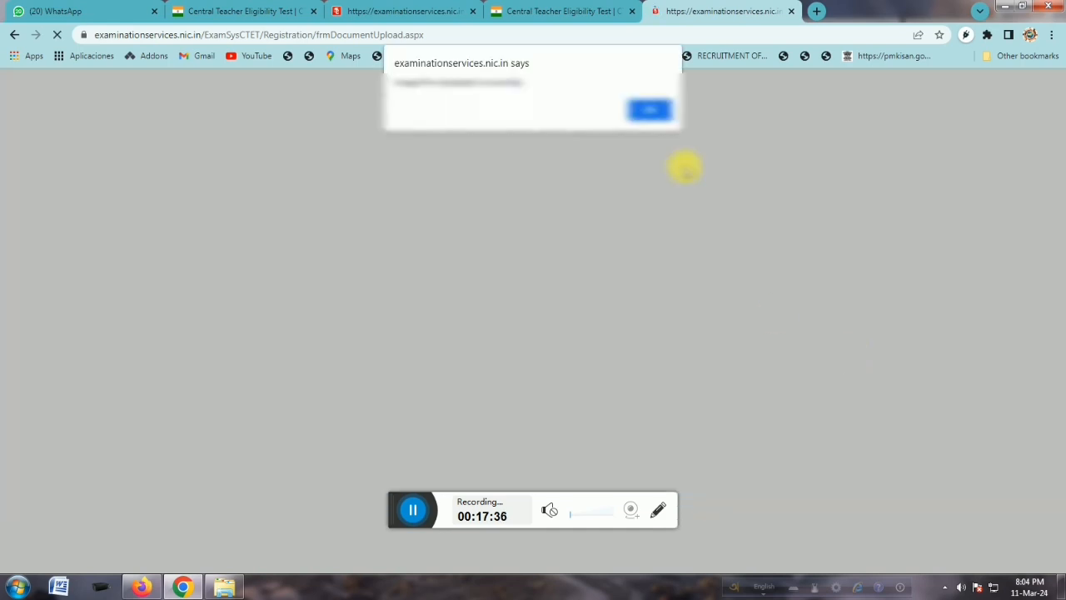
pyautogui.click(649, 114)
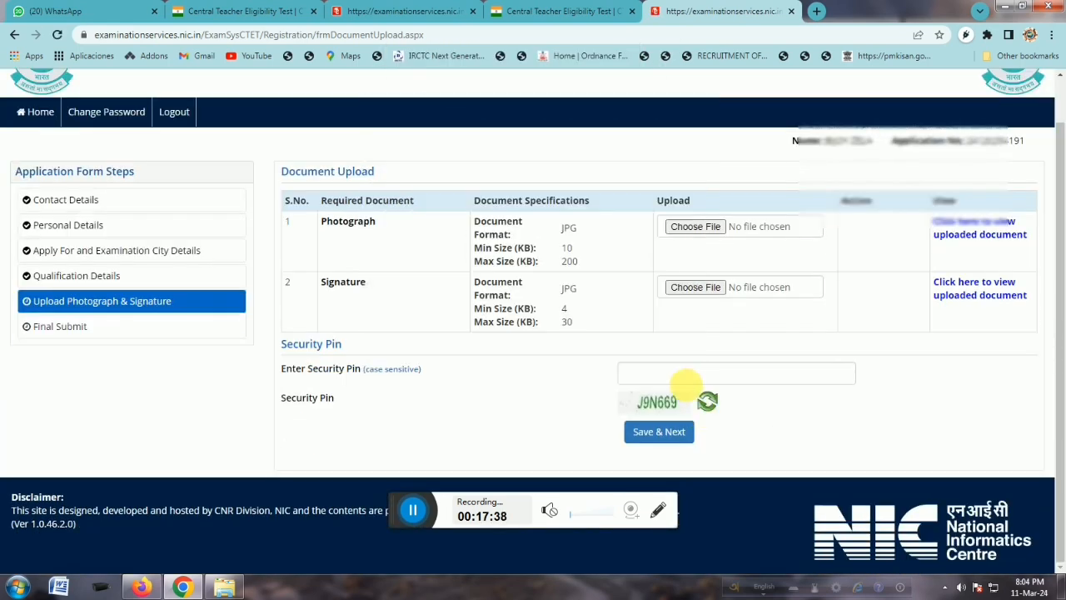
# Enter the security pin, save the document upload section and confirm its final submission
pyautogui.click(689, 381)
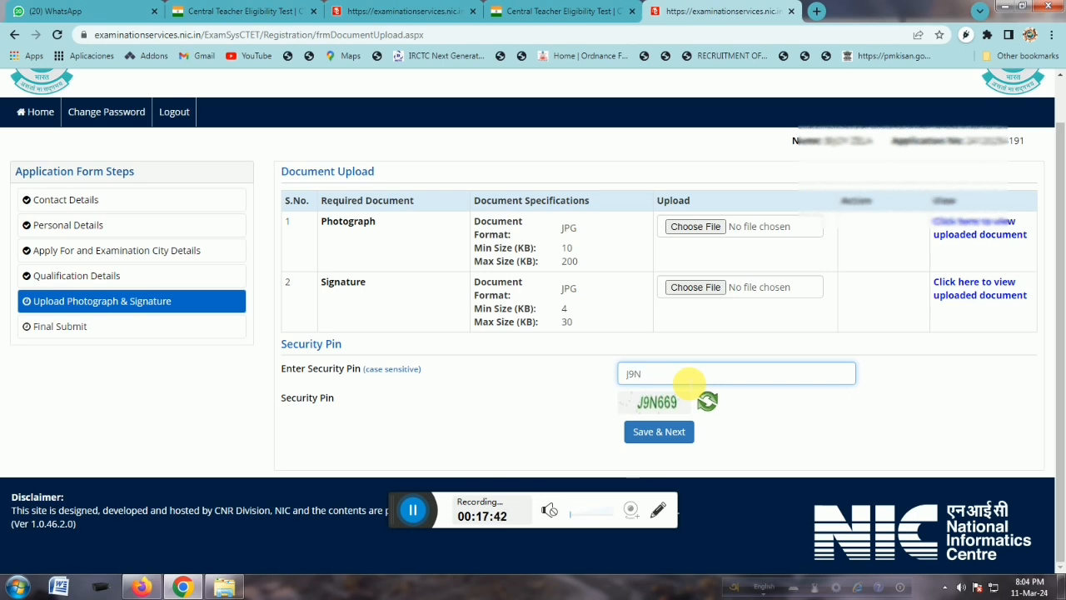
pyautogui.click(650, 431)
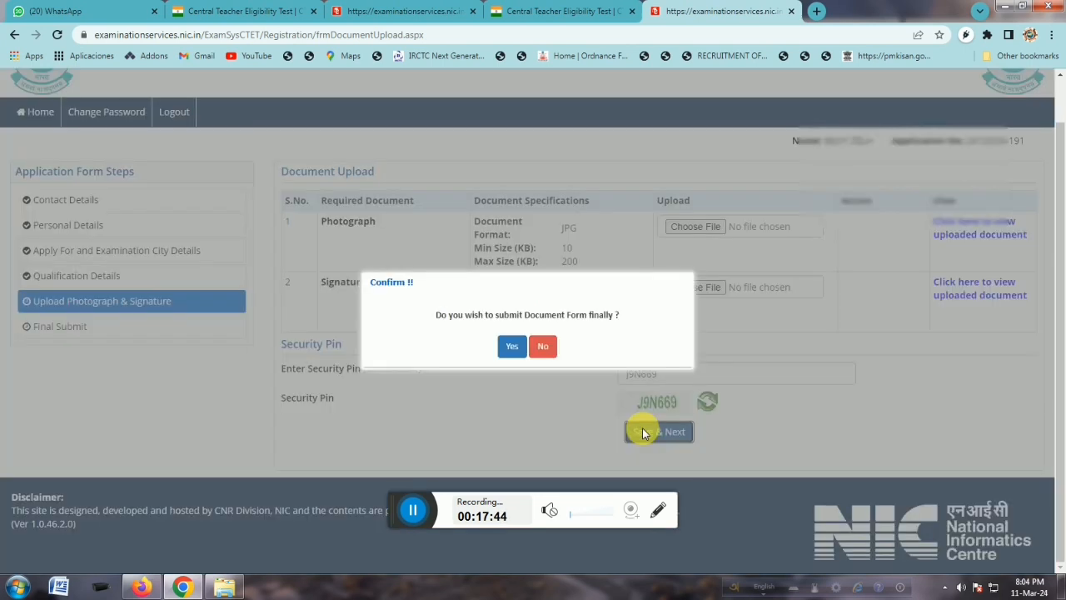
pyautogui.click(512, 346)
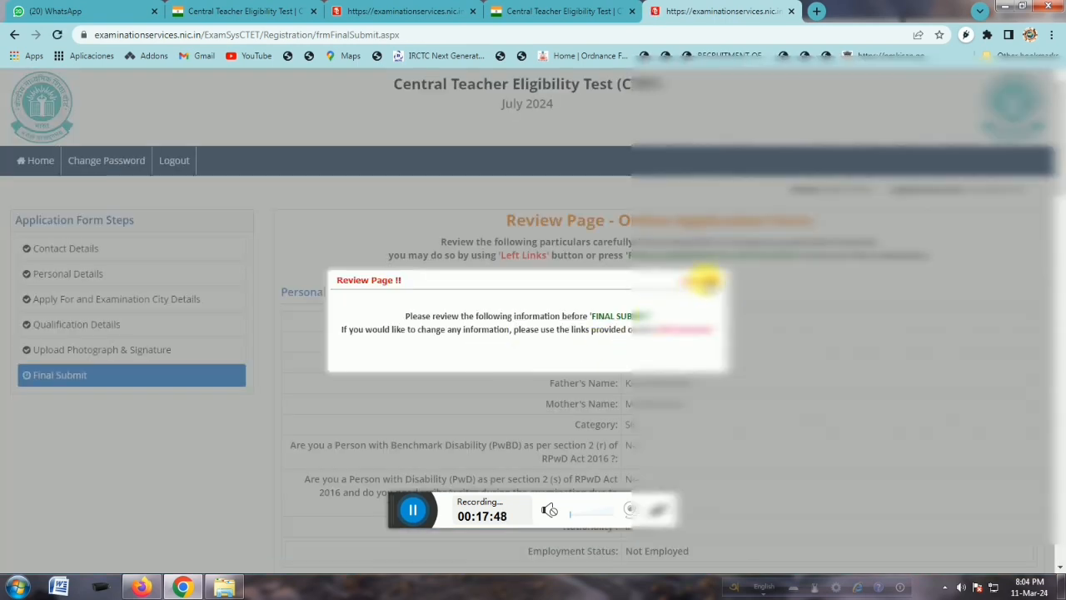
# Dismiss the review notice and mark every item of the particulars checklist as verified, from My Name through Contact Details and Apply For
pyautogui.click(704, 282)
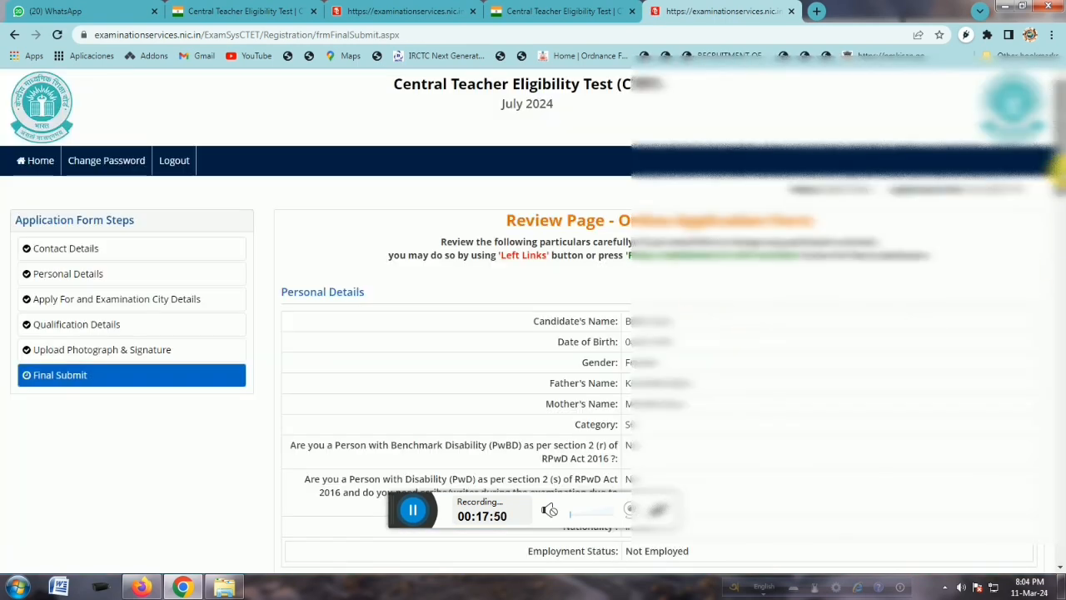
pyautogui.moveTo(1059, 167); pyautogui.dragTo(1058, 559)
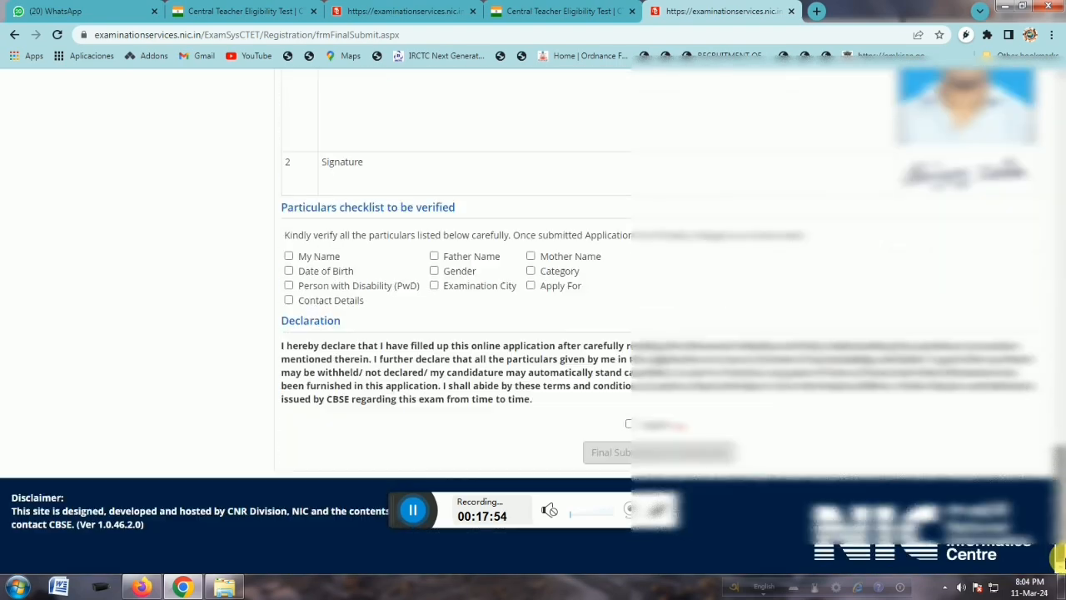
pyautogui.click(289, 256)
pyautogui.click(288, 271)
pyautogui.click(288, 285)
pyautogui.click(288, 300)
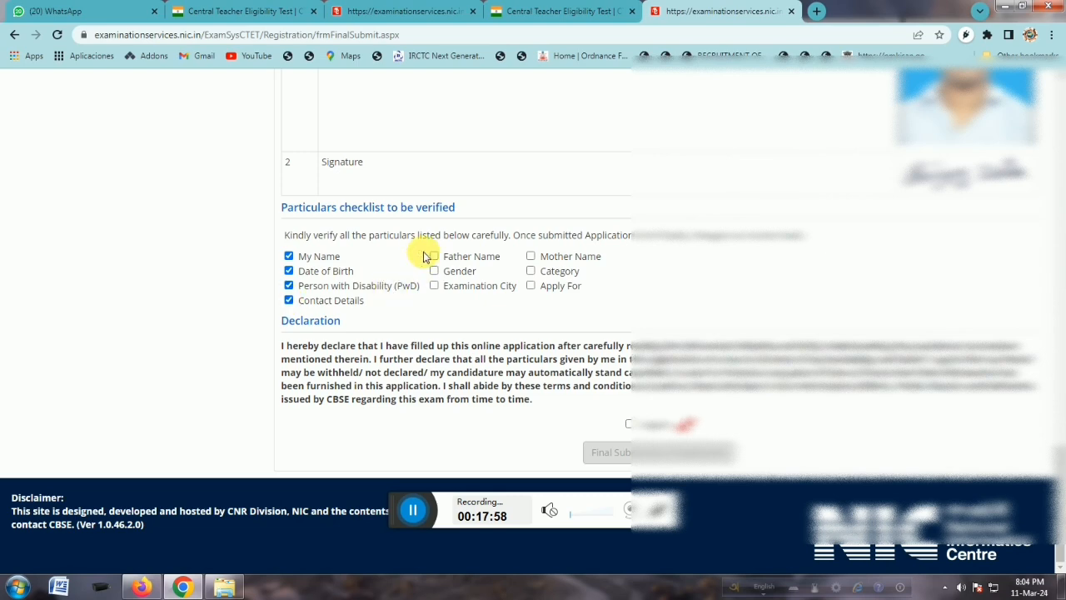
pyautogui.click(433, 256)
pyautogui.click(434, 271)
pyautogui.click(434, 284)
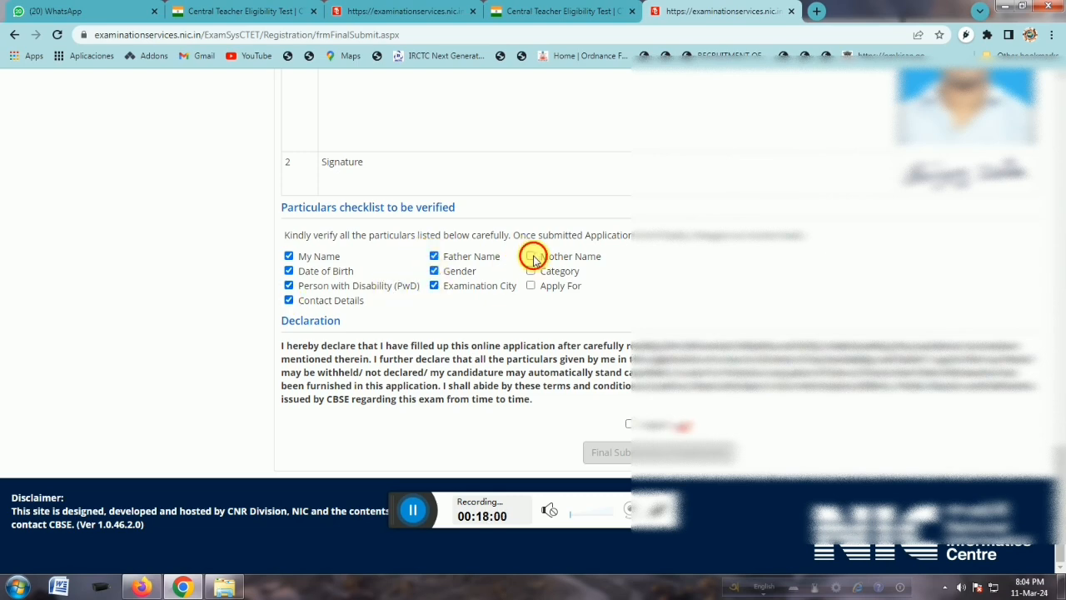
pyautogui.click(530, 286)
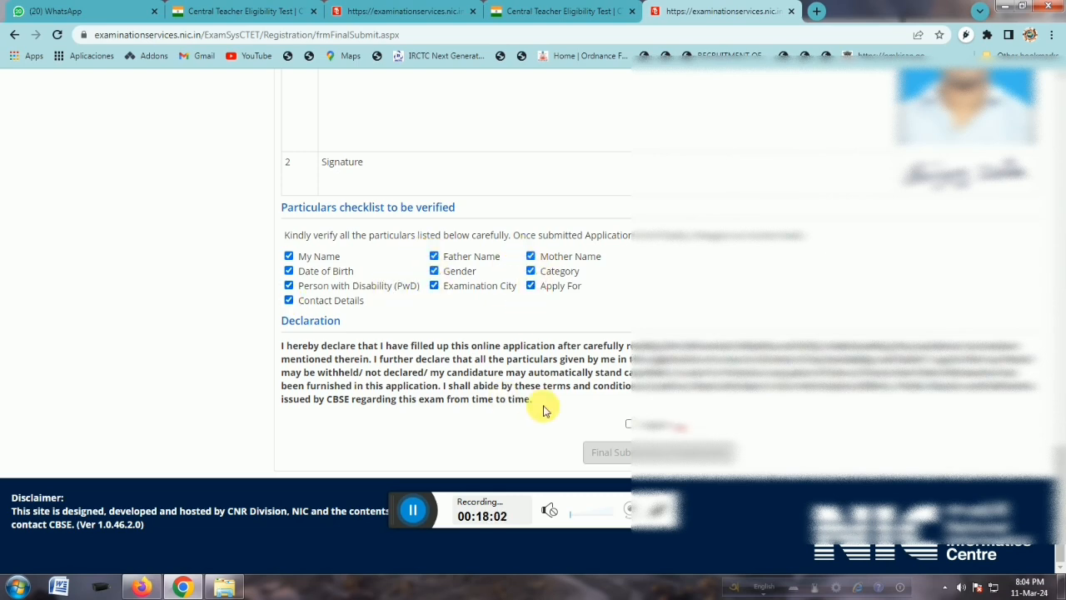
# Agree to the declaration, make the final submission of the application and confirm it
pyautogui.click(628, 423)
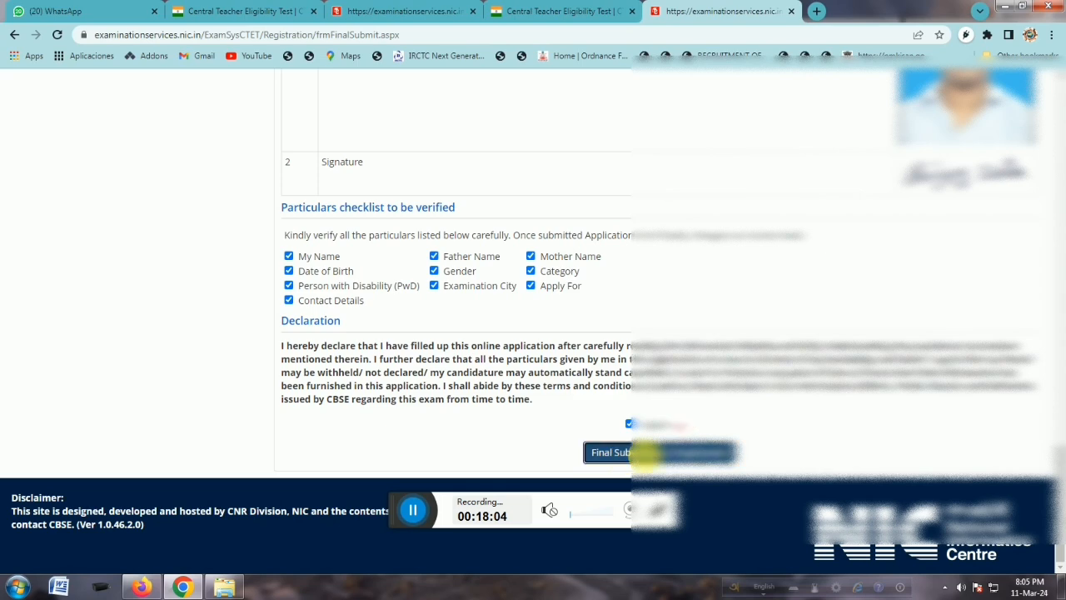
pyautogui.click(628, 454)
pyautogui.click(508, 346)
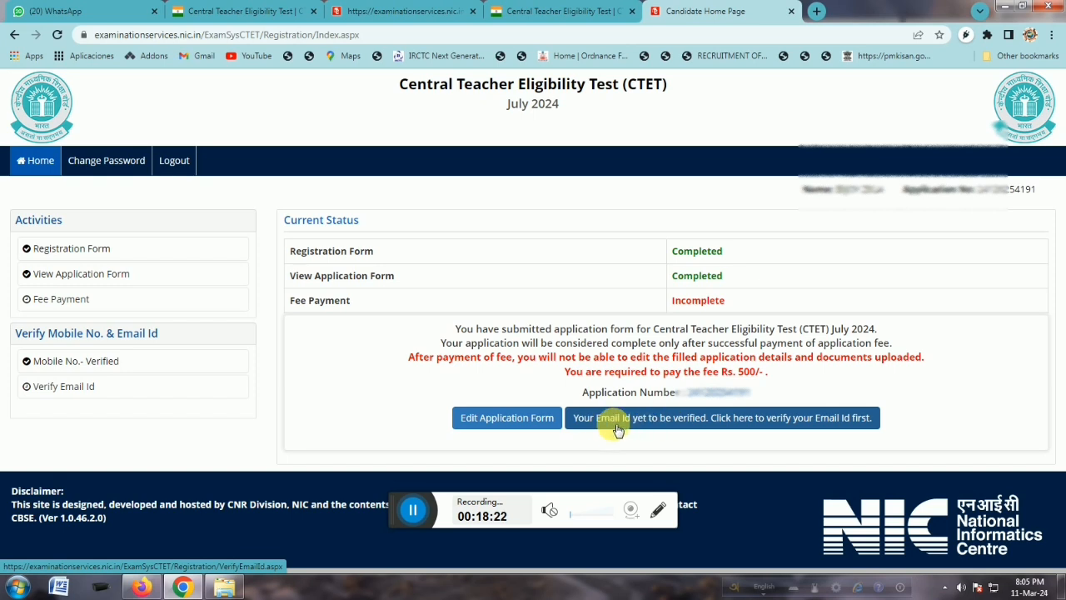
# Verify the registered email ID by entering the security pin and the one-time password sent to it
pyautogui.click(698, 418)
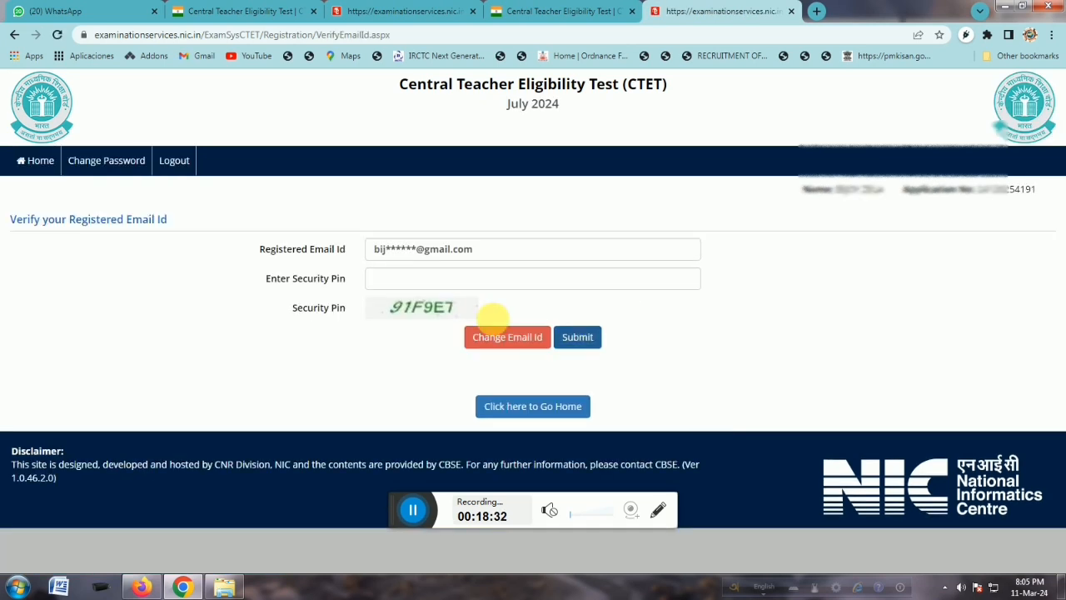
pyautogui.click(410, 289)
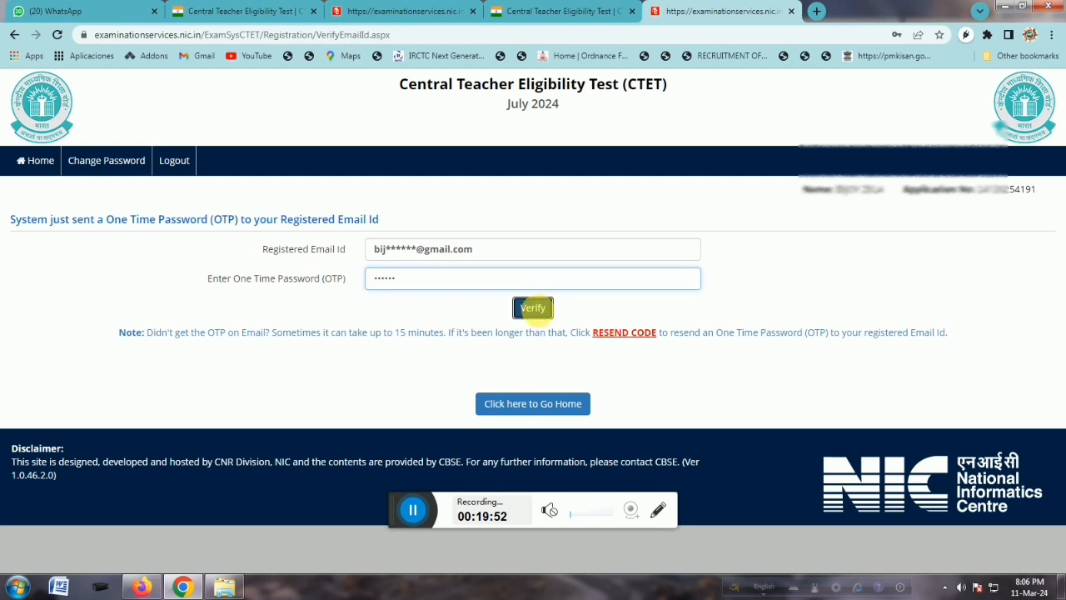
pyautogui.click(533, 308)
pyautogui.click(523, 268)
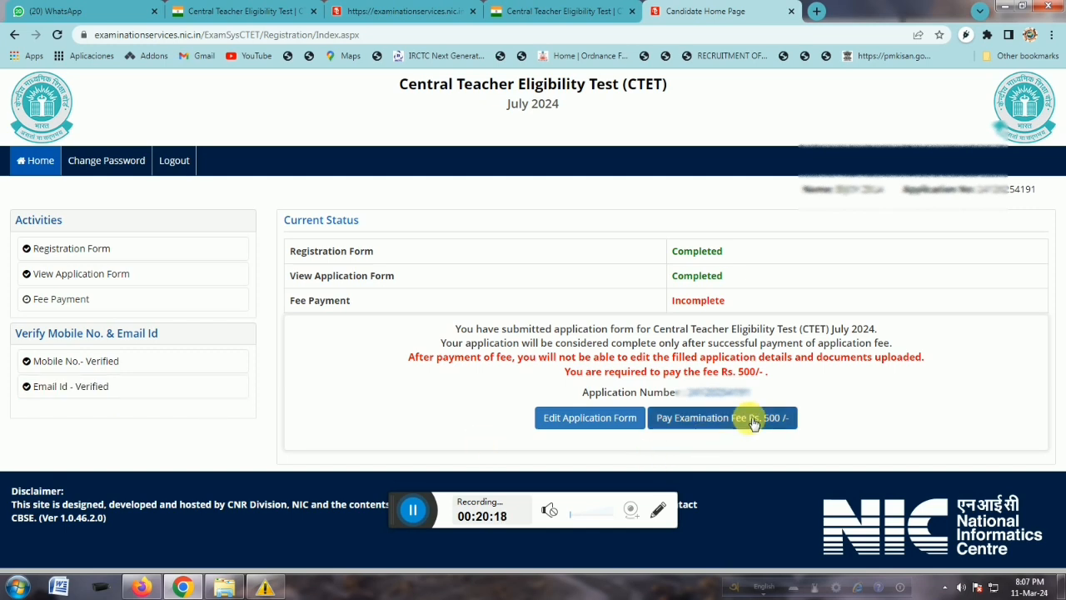
# Start the Rs. 500 examination fee payment with Online Payment as the mode and confirm proceeding
pyautogui.click(706, 422)
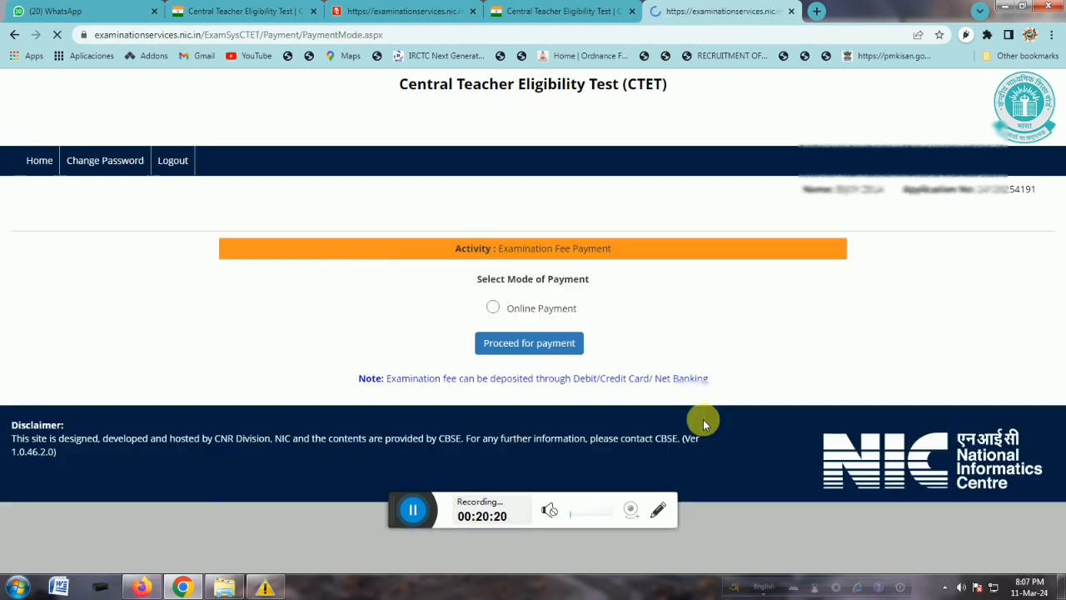
pyautogui.click(491, 308)
pyautogui.click(527, 348)
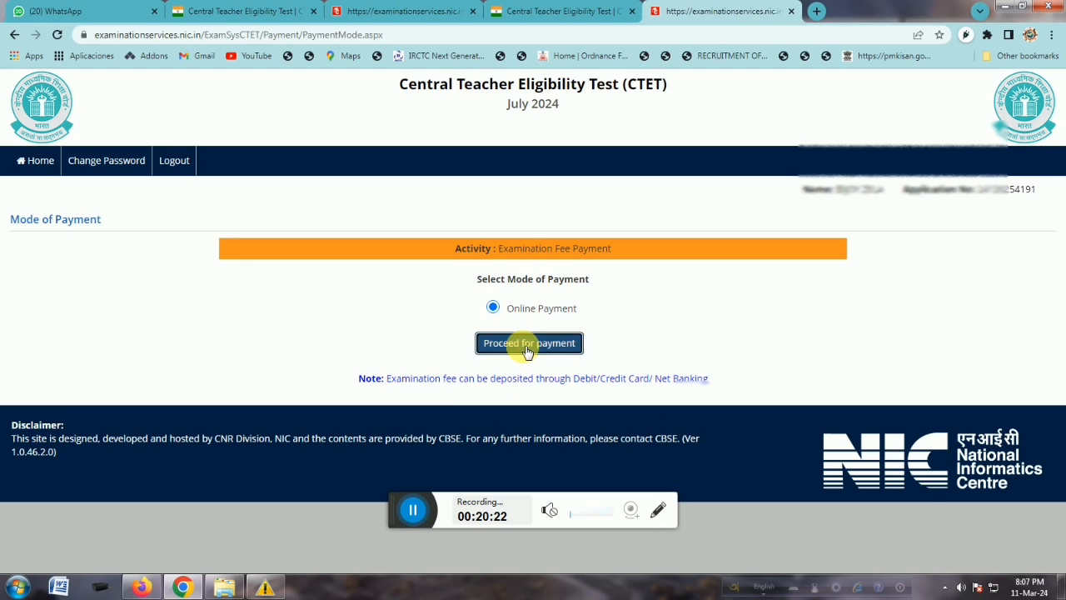
pyautogui.click(596, 107)
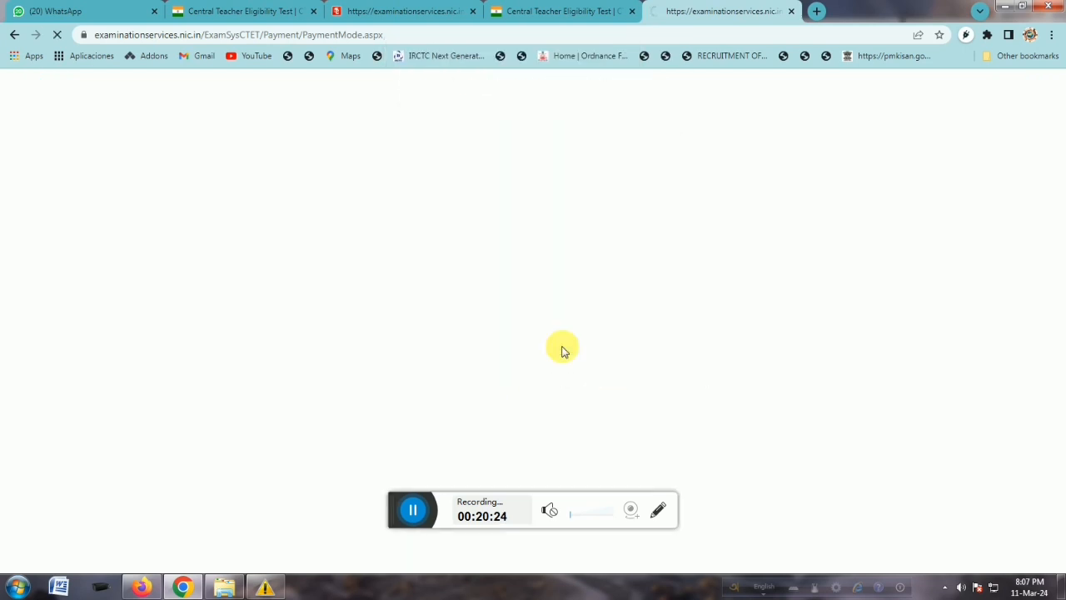
# Choose Any Debit /Credit Card / Net Banking as the payment provider and proceed for payment
pyautogui.scroll(-2, 617, 367)
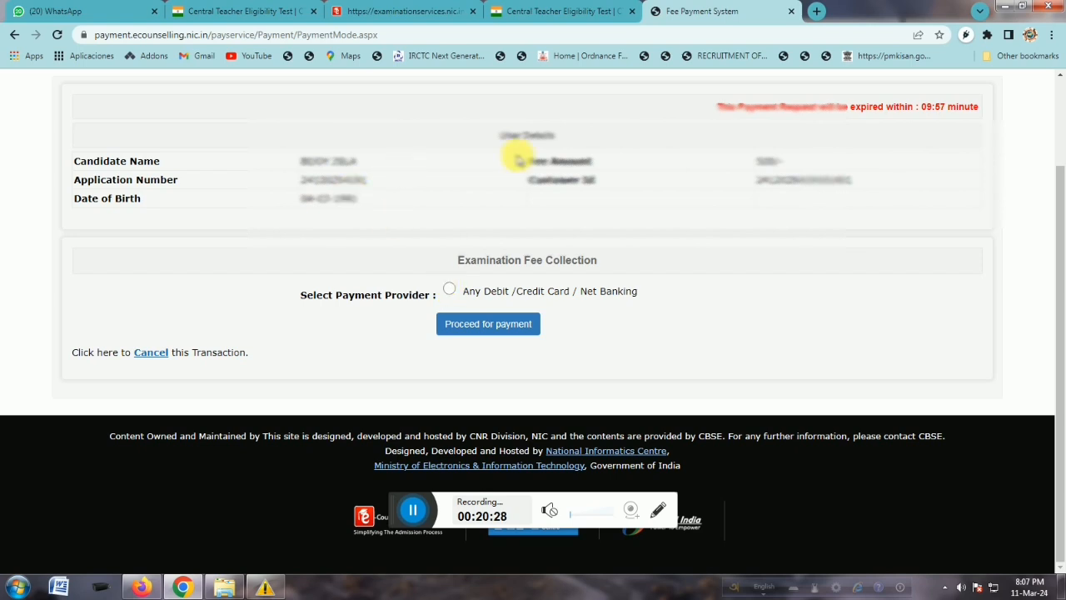
pyautogui.click(447, 288)
pyautogui.click(498, 324)
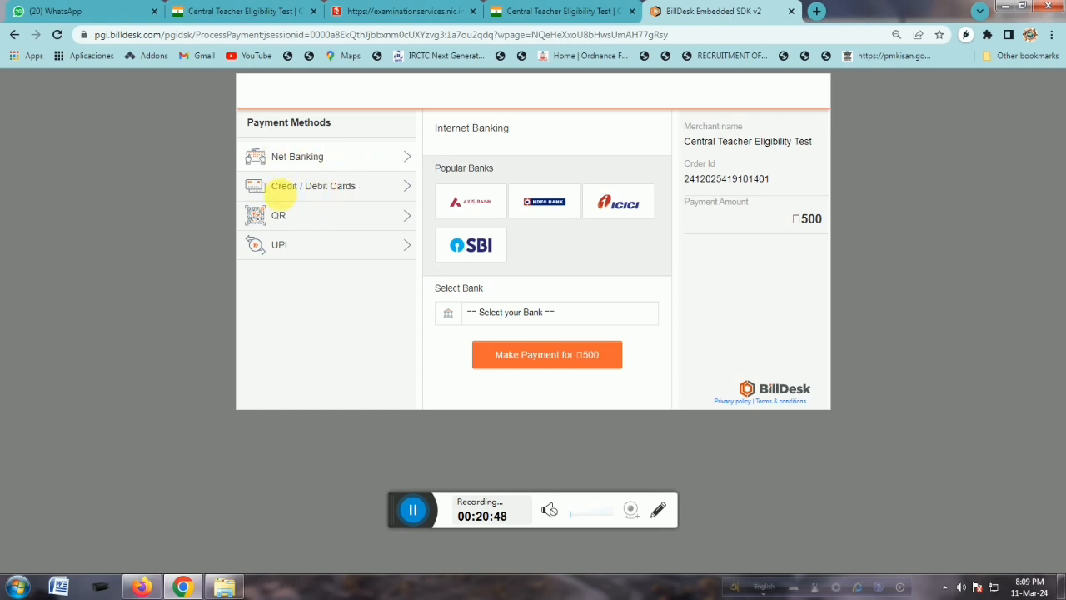
# Choose QR as the payment method with BHIM UPI and make the payment for 500
pyautogui.click(325, 221)
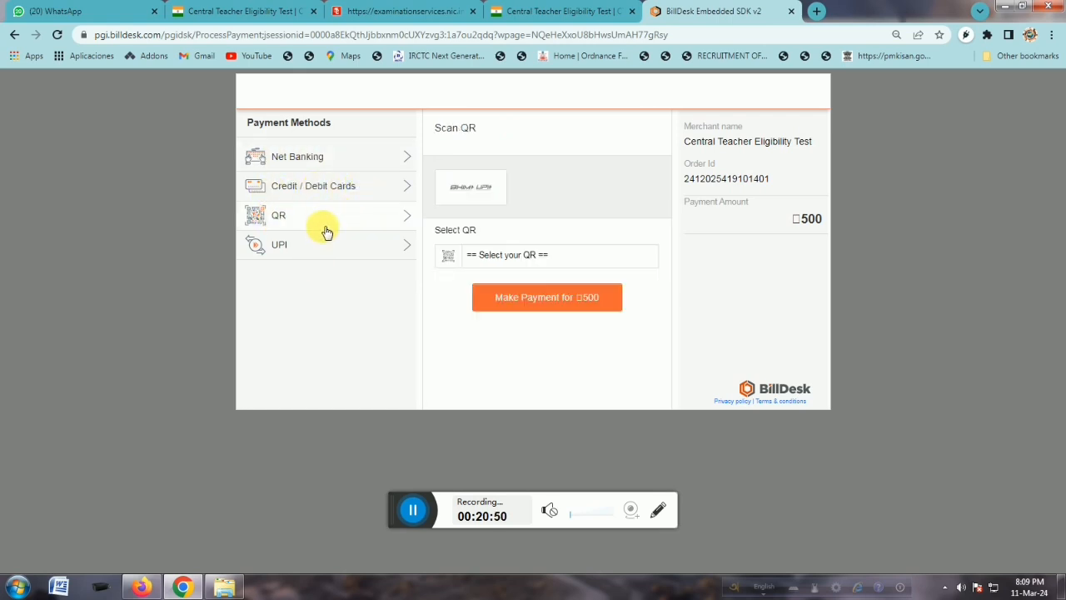
pyautogui.click(292, 253)
pyautogui.click(317, 225)
pyautogui.click(304, 220)
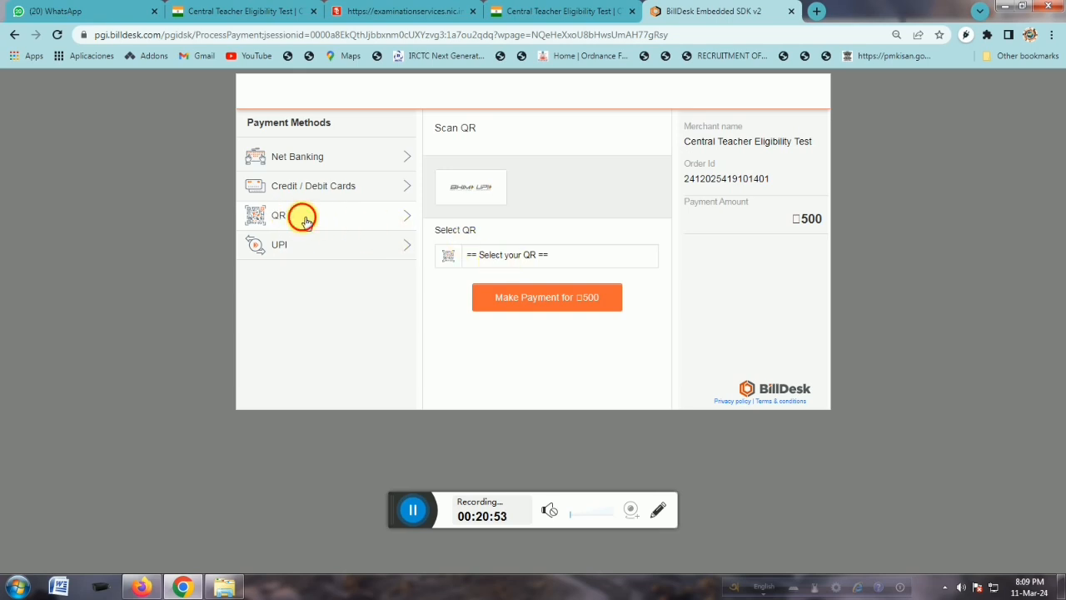
pyautogui.click(562, 255)
pyautogui.click(483, 283)
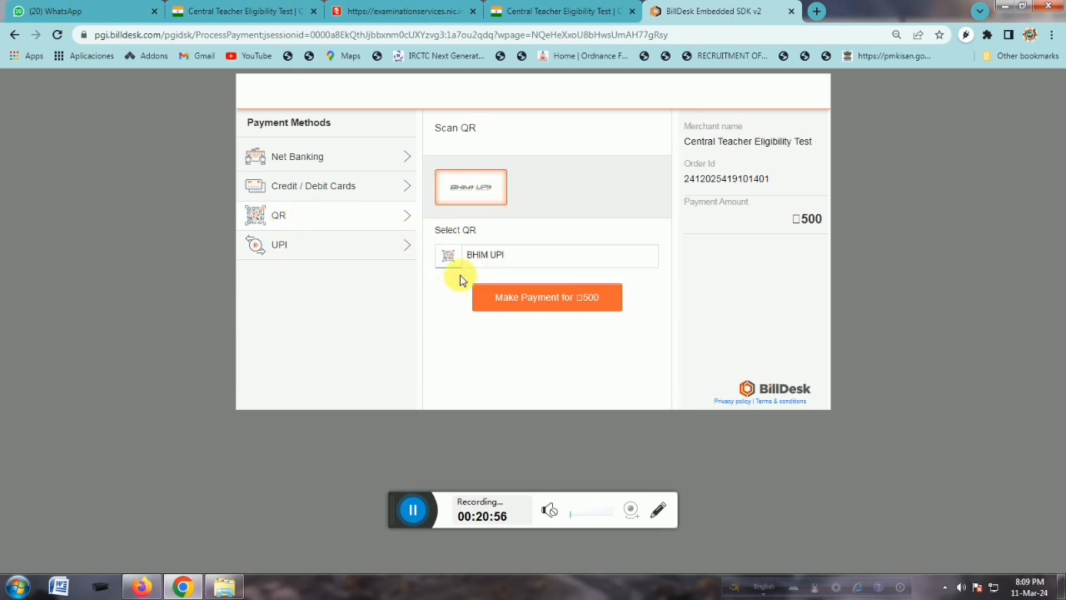
pyautogui.click(558, 304)
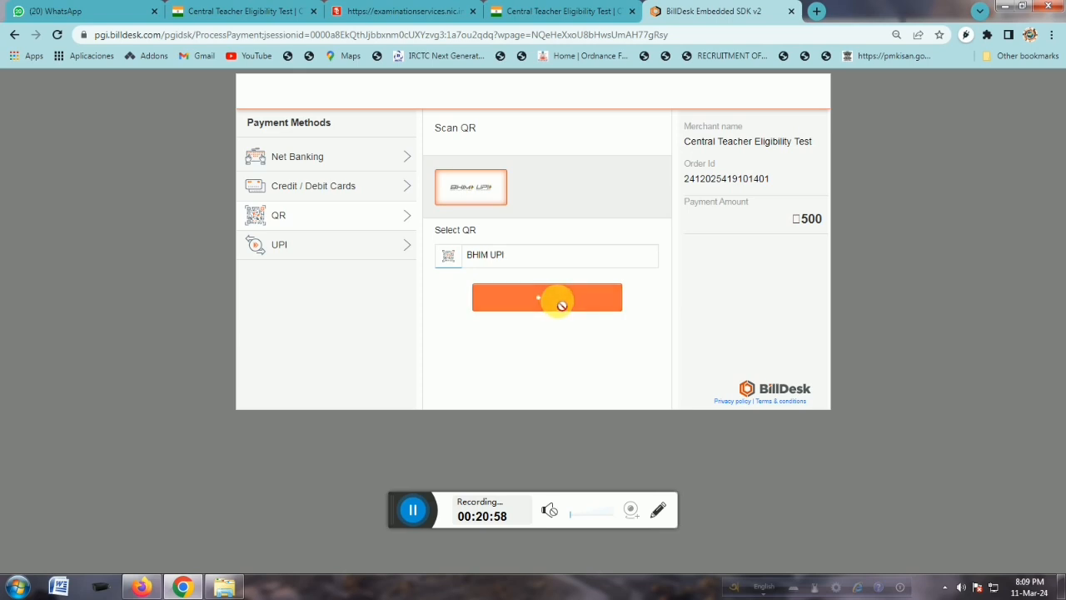